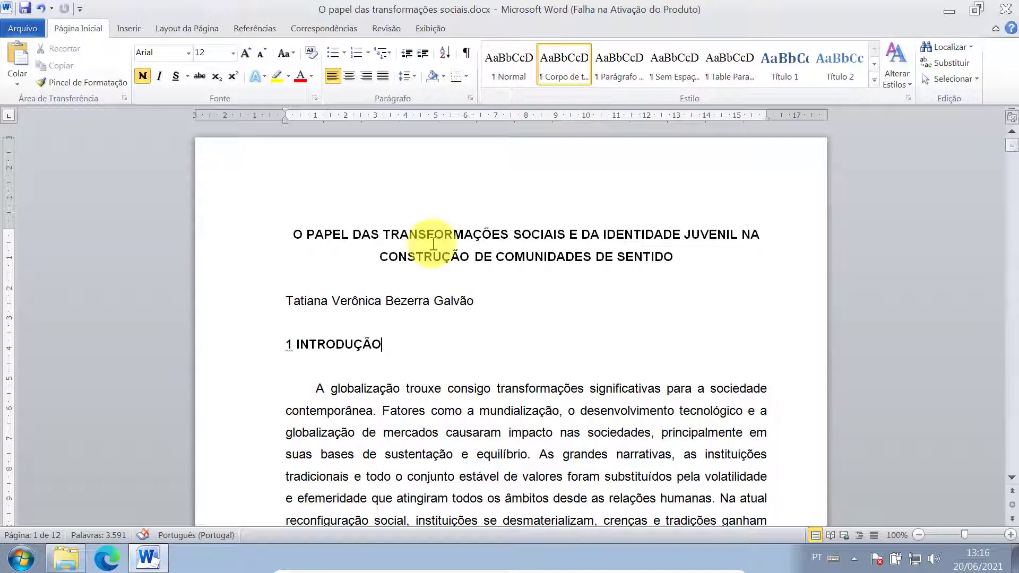
- Insert a page break before the essay title, leaving a blank first page with the caret on it
click(283, 228)
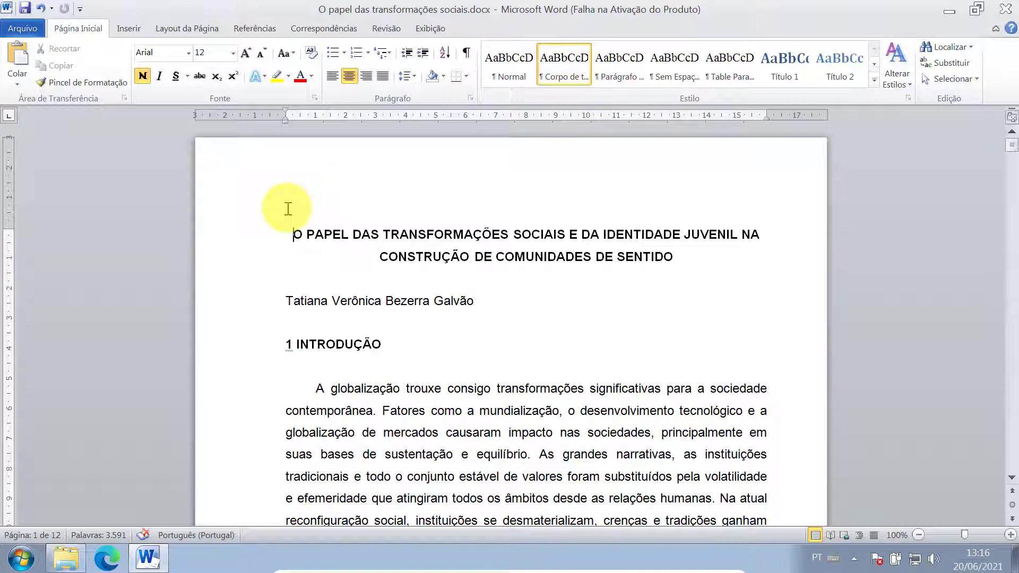
key(ctrl+Return)
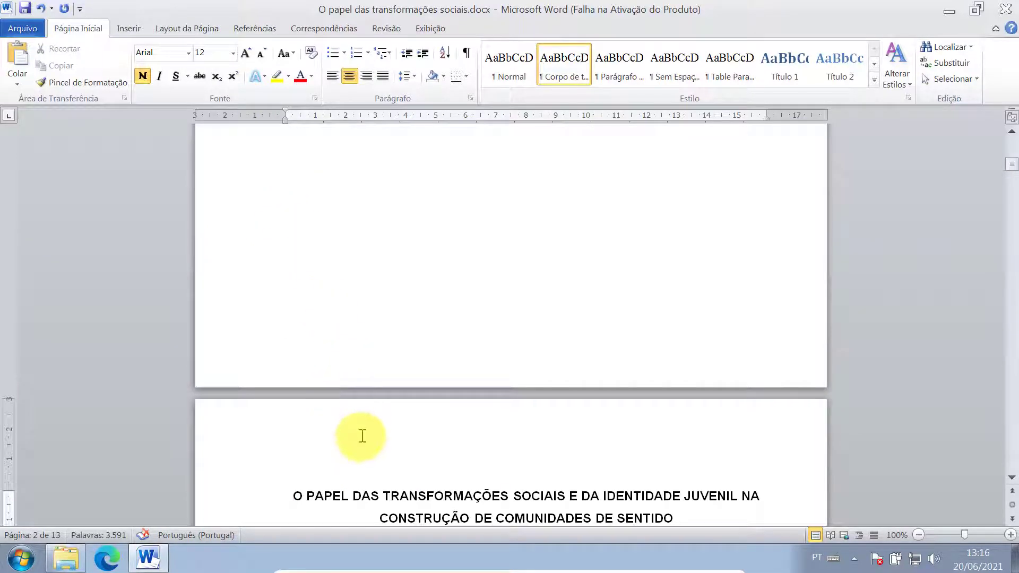
scroll(362, 437, down, 3)
scroll(364, 439, up, 8)
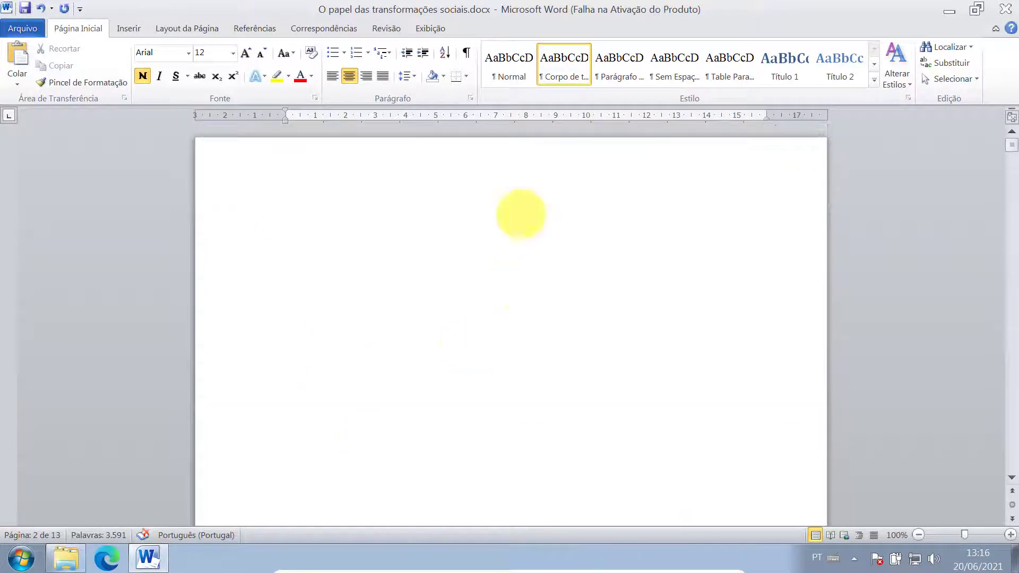
double_click(438, 235)
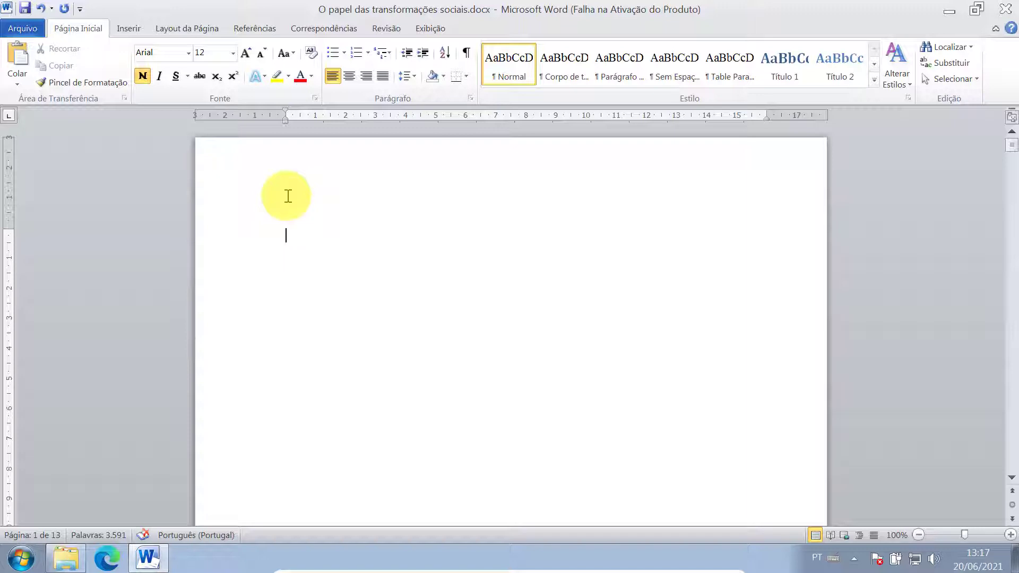
- Set the blank page's paragraph line spacing to 1,5 linhas
click(470, 98)
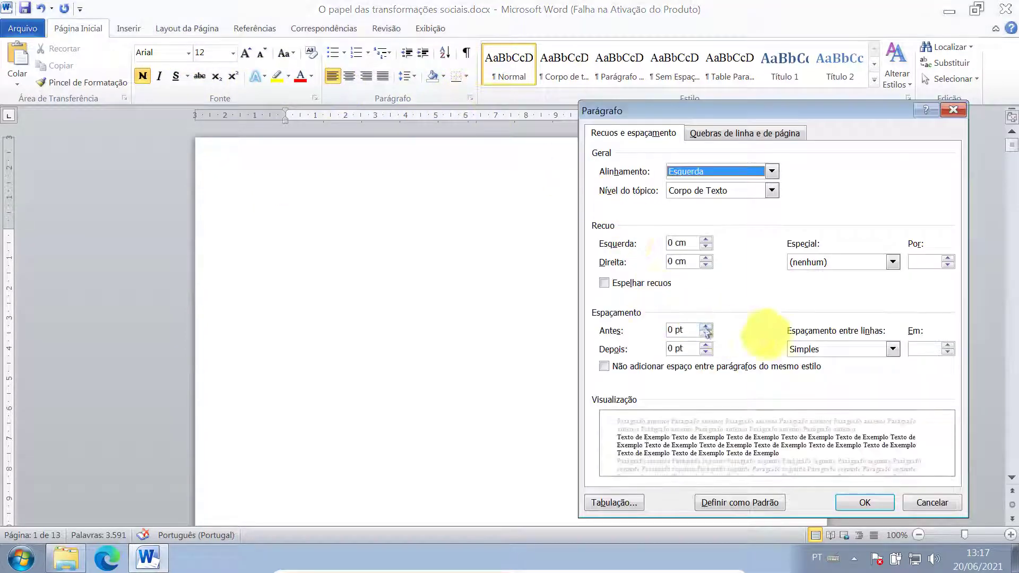
click(815, 354)
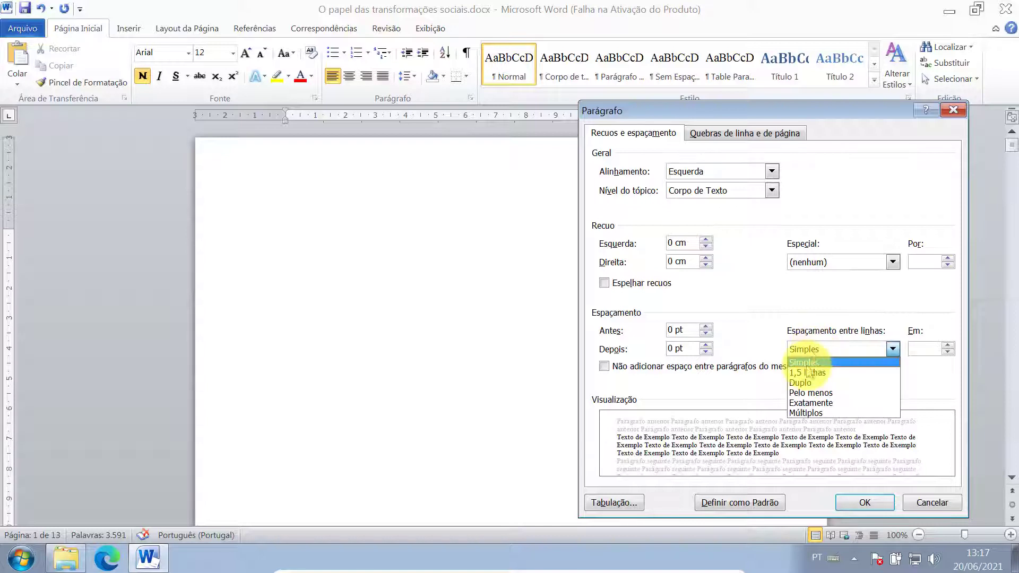
click(812, 372)
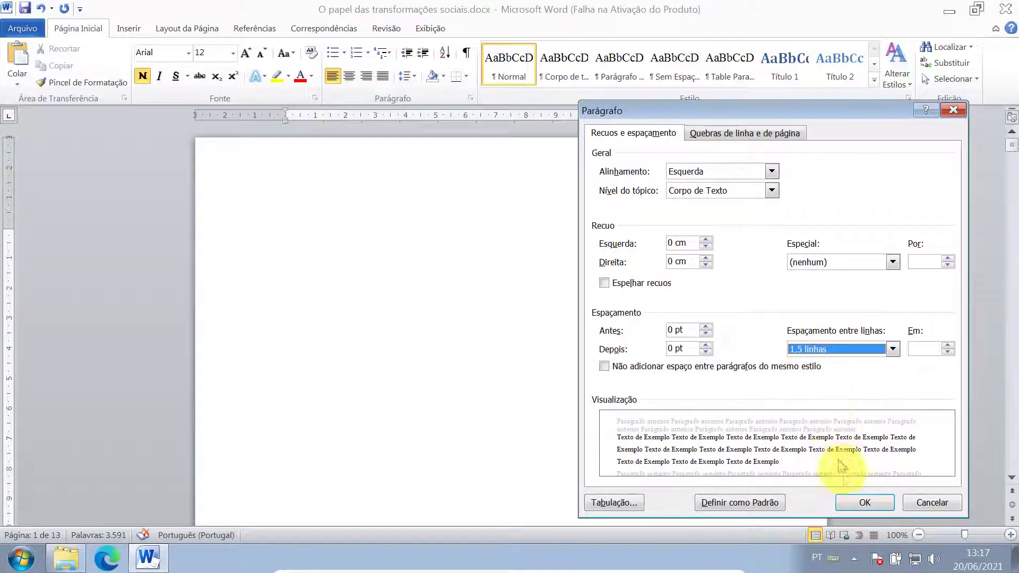
click(854, 501)
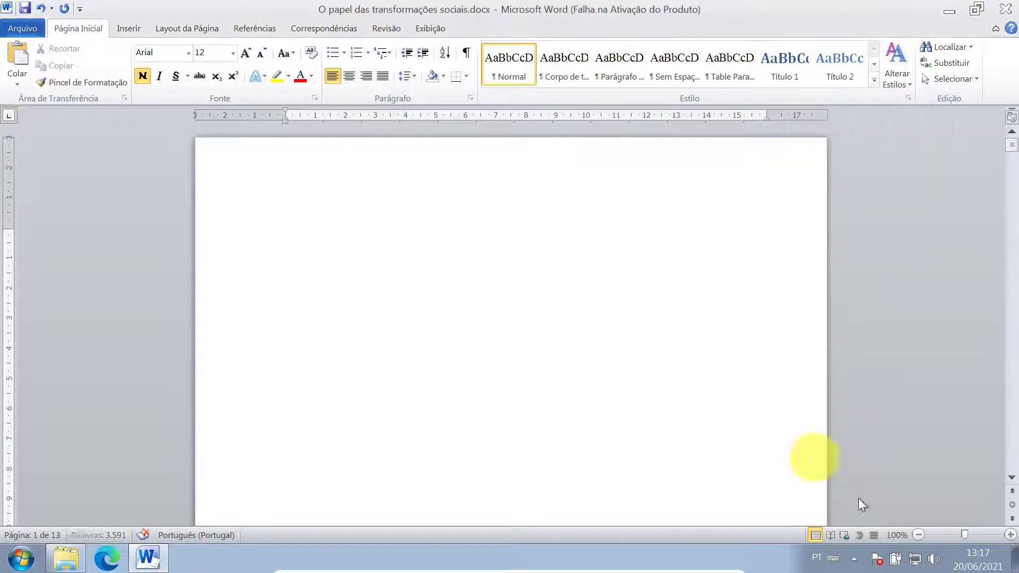
- Centre the page and type 'INSTITUTO FEDERAL DE EDUCAÇÃO, CIÊNCIA E TECNOLOGIA', then 'IFRO CAMPUS ARIQUEMES' below
click(349, 78)
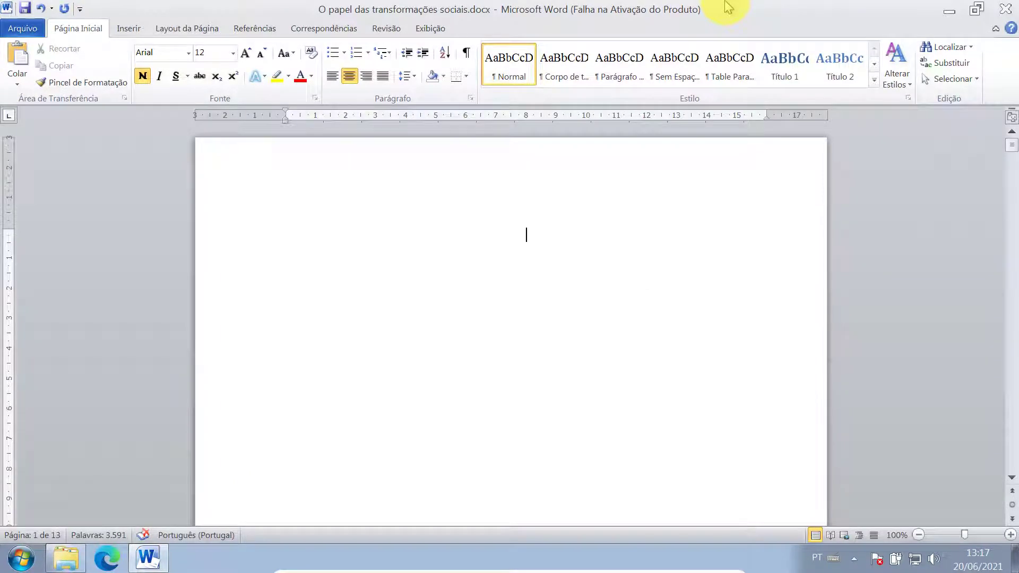
text(INSTITUTO F)
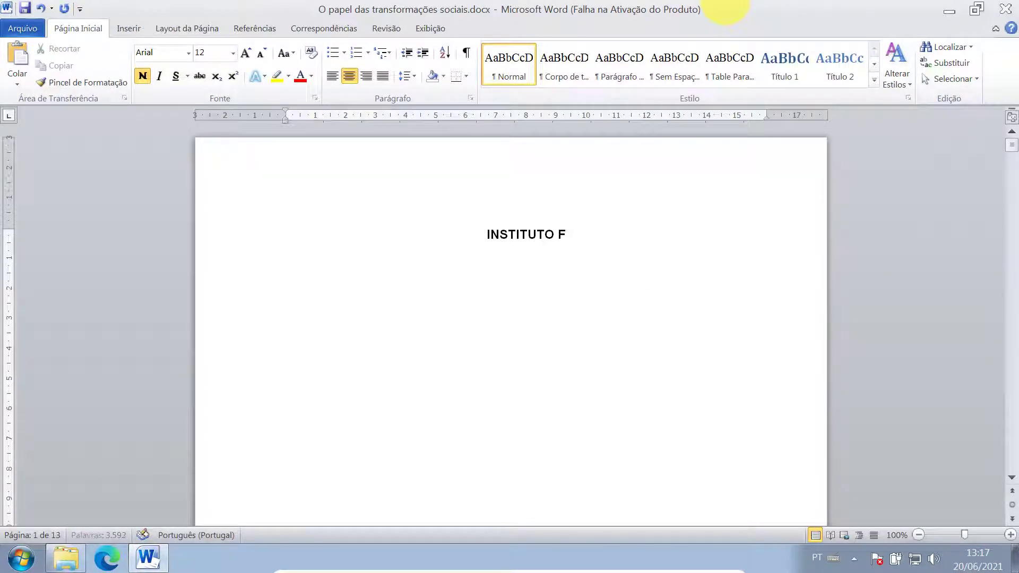
text(EDERAL DE ED)
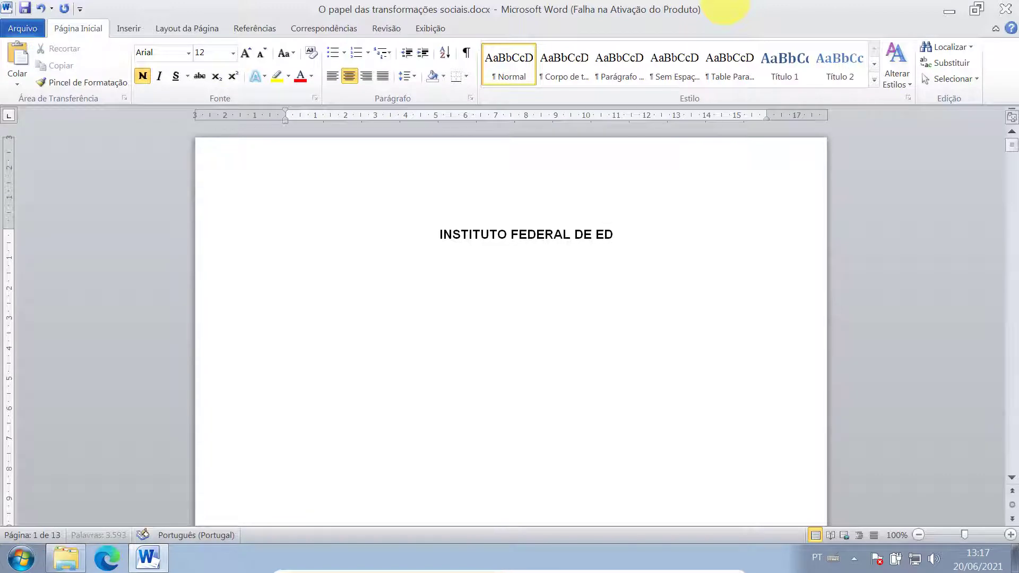
text(UCAÇÃO, C)
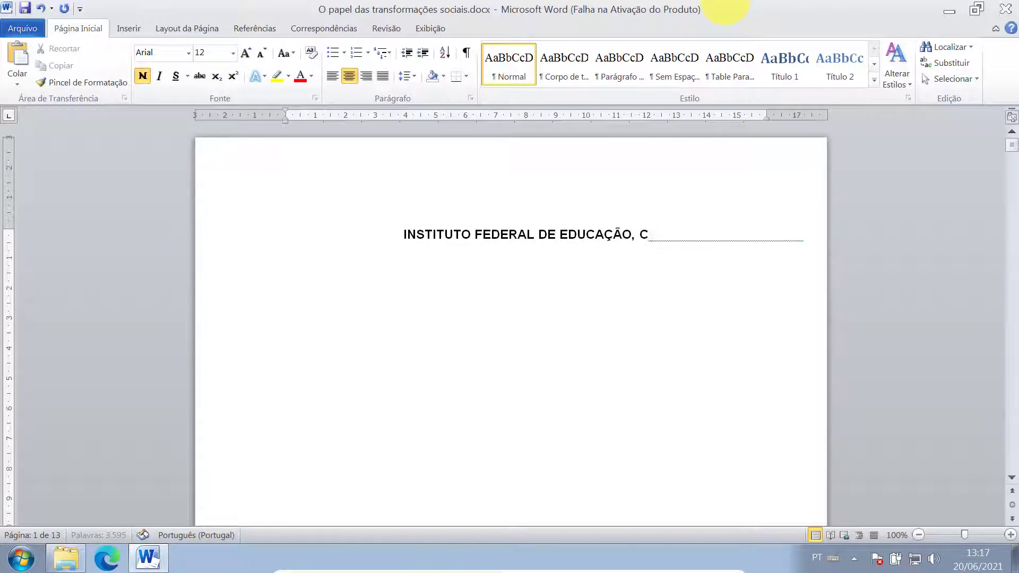
text(IÊNCIA E TE)
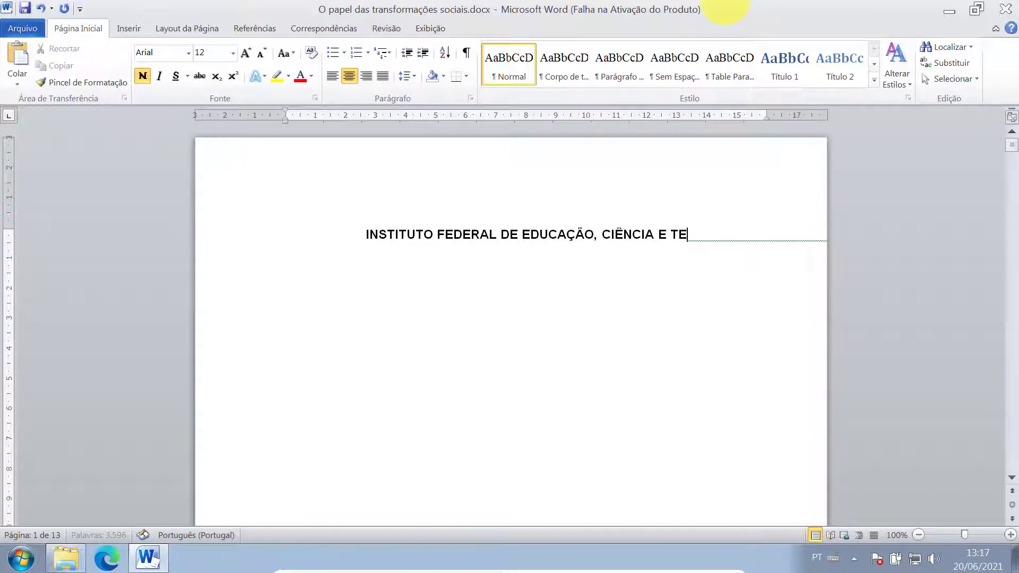
text(CNOLOG)
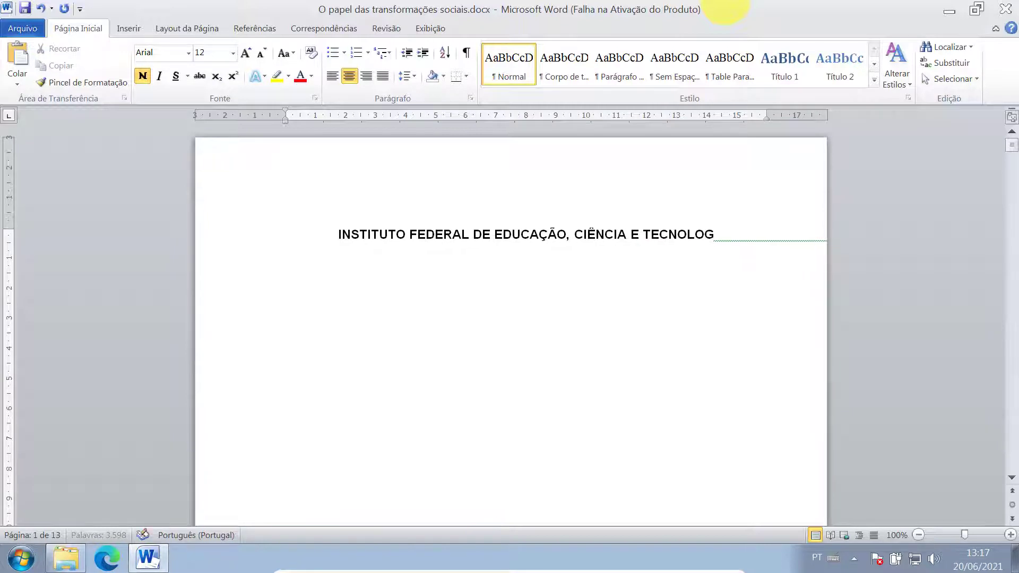
text(IA)
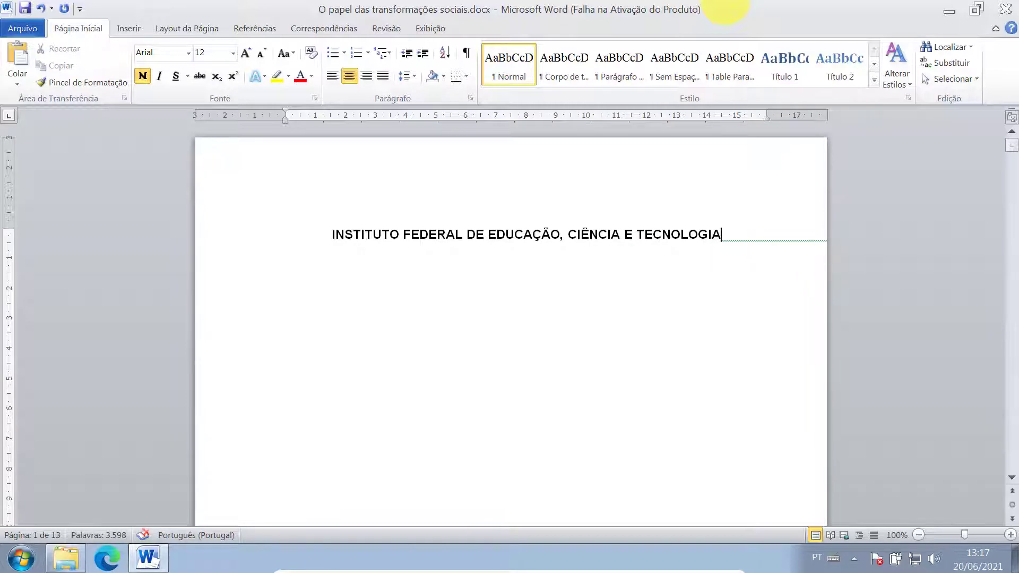
key(Return)
text(IF)
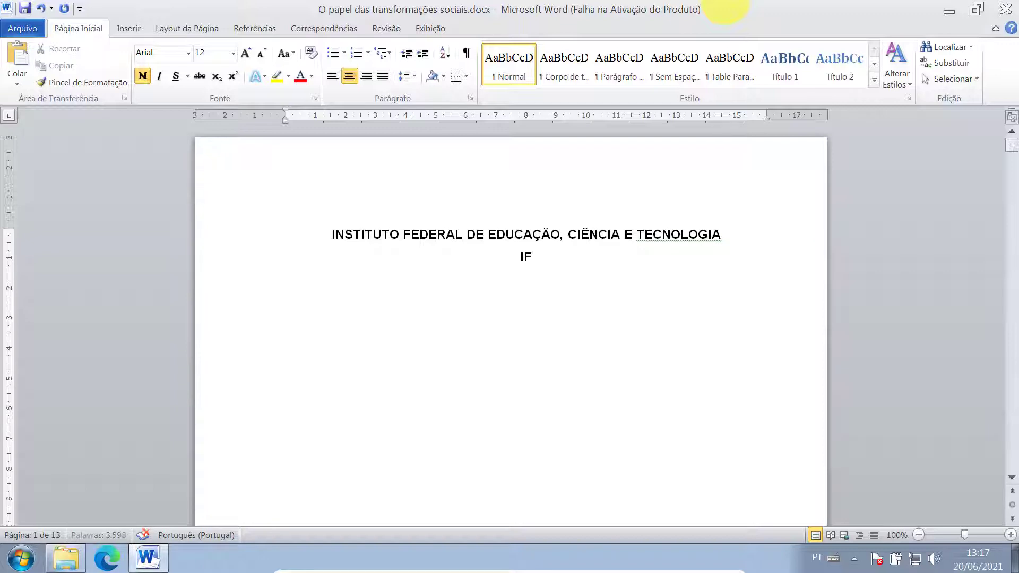
text(RO CAMPUS ARIQUEMES)
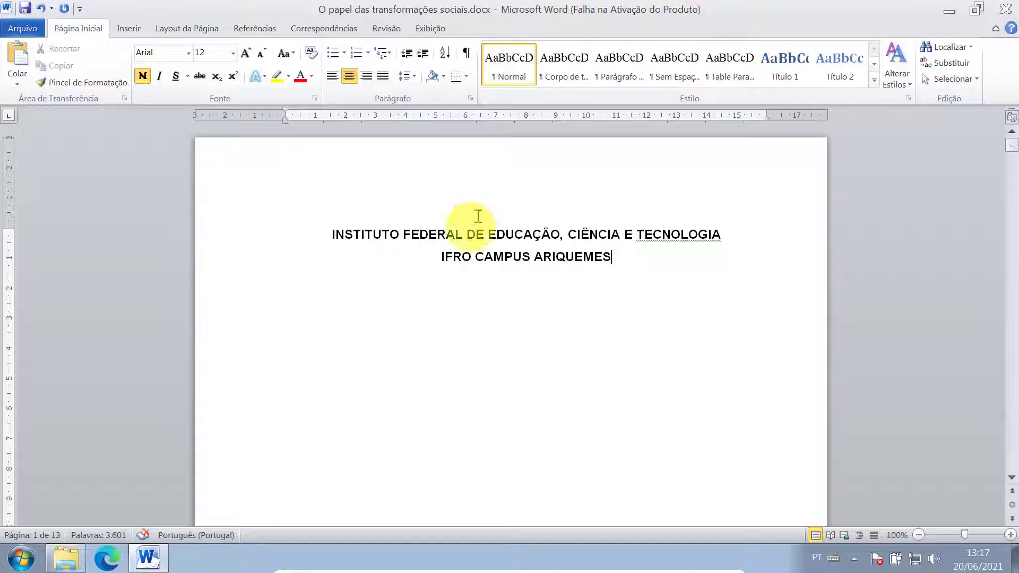
- Italicize 'CAMPUS' in 'IFRO CAMPUS ARIQUEMES' and put the caret after ARIQUEMES
double_click(495, 257)
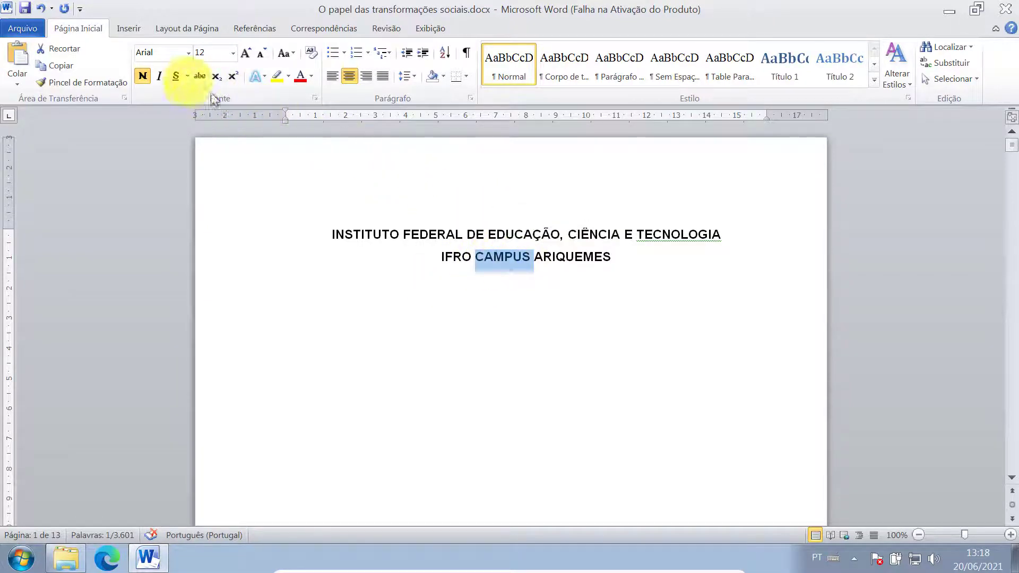
click(159, 76)
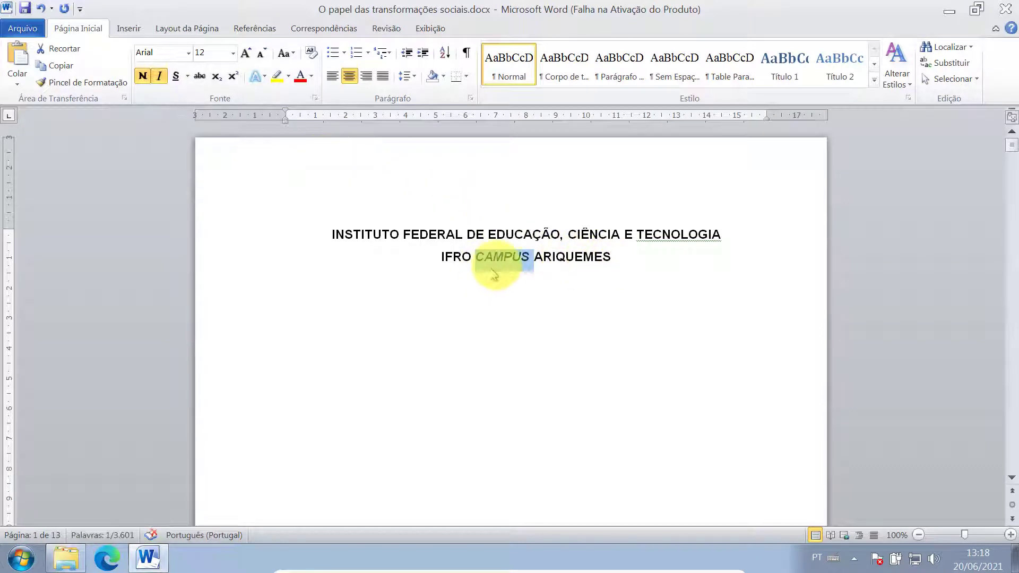
click(520, 258)
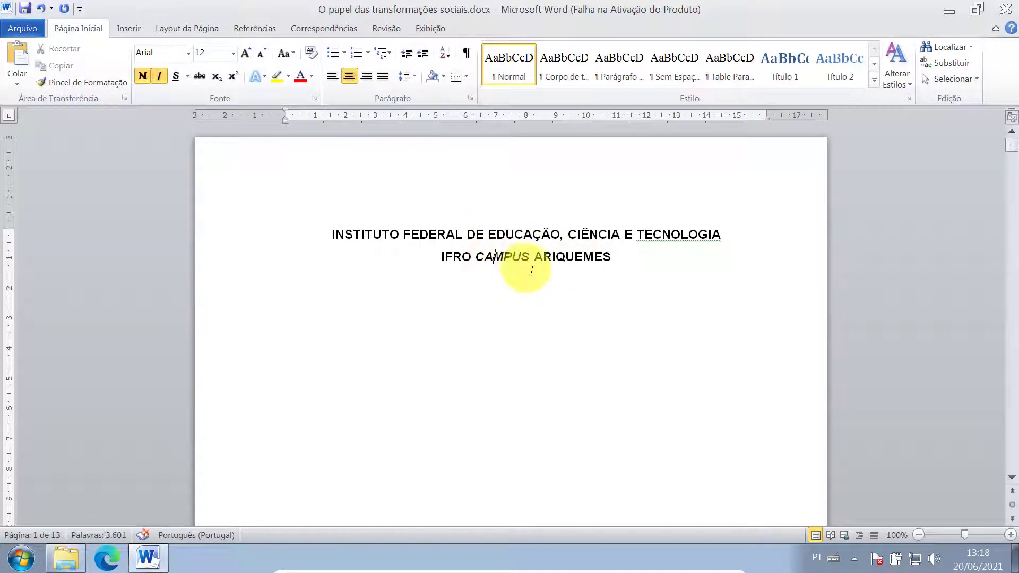
click(629, 258)
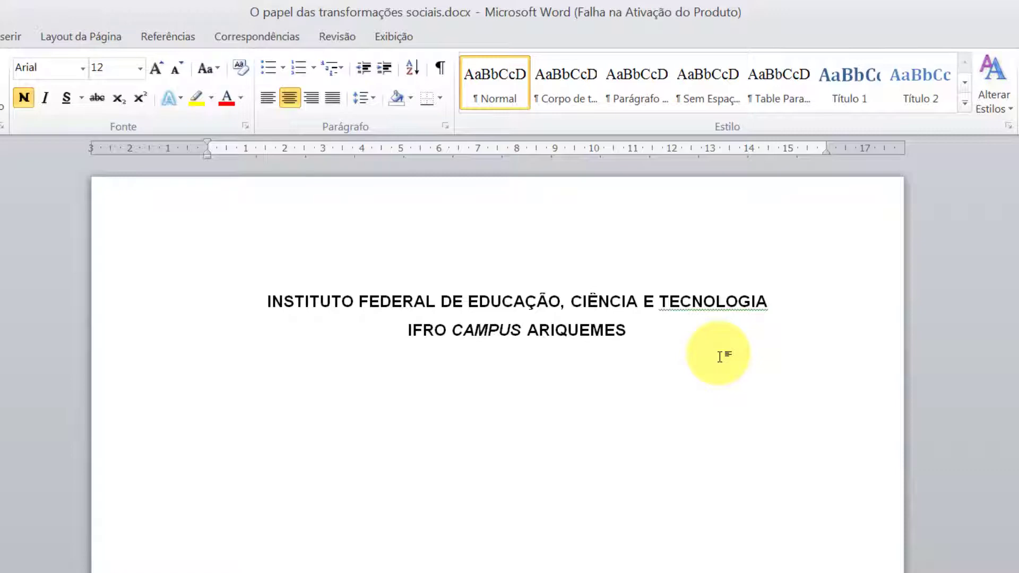
scroll(557, 392, down, 15)
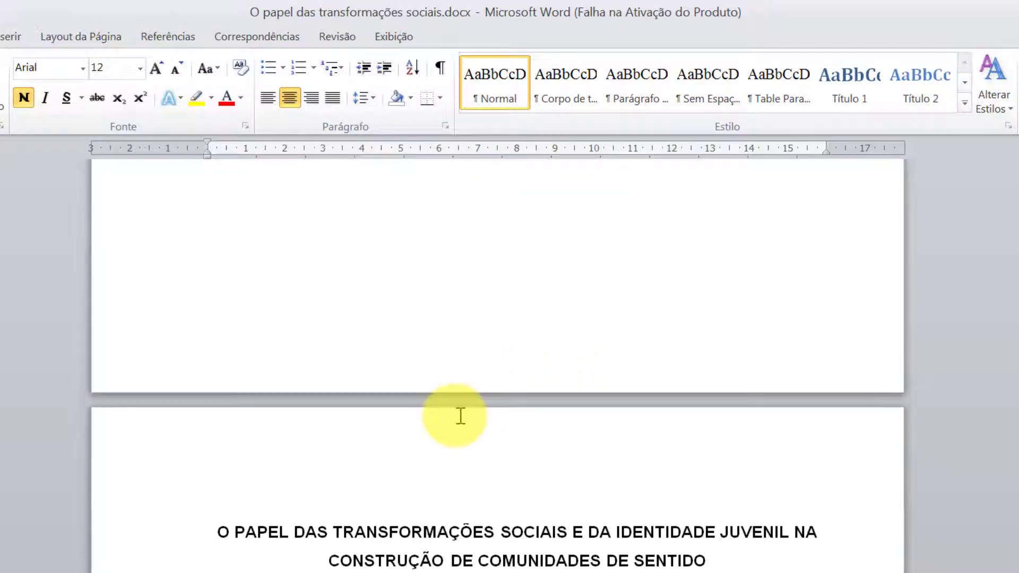
scroll(460, 415, down, 1)
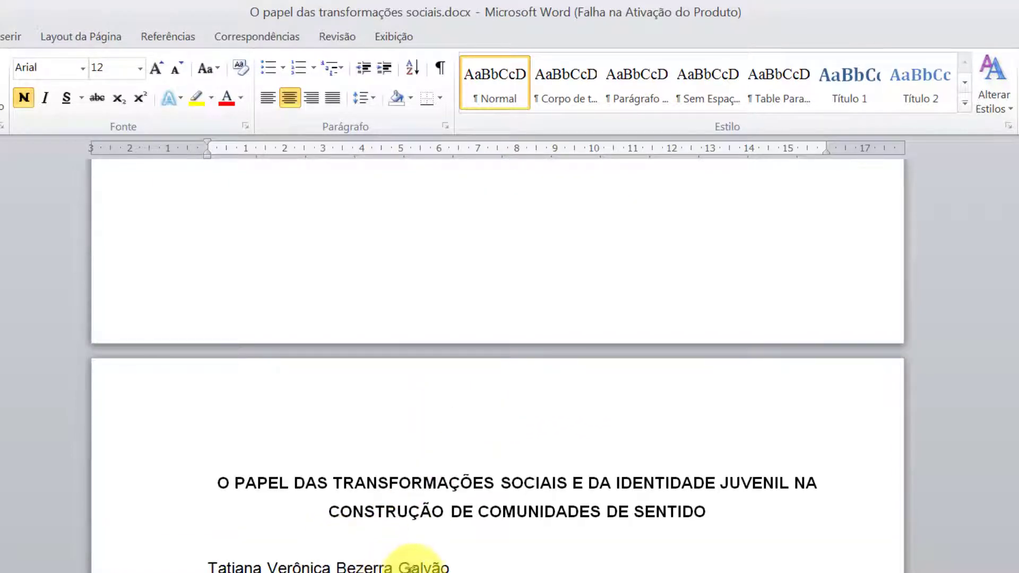
scroll(478, 520, up, 12)
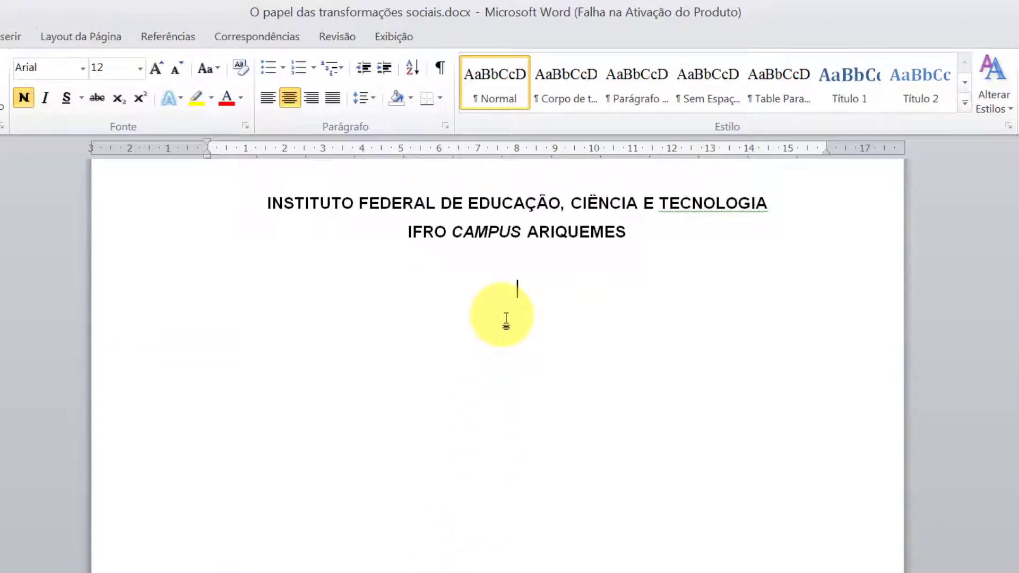
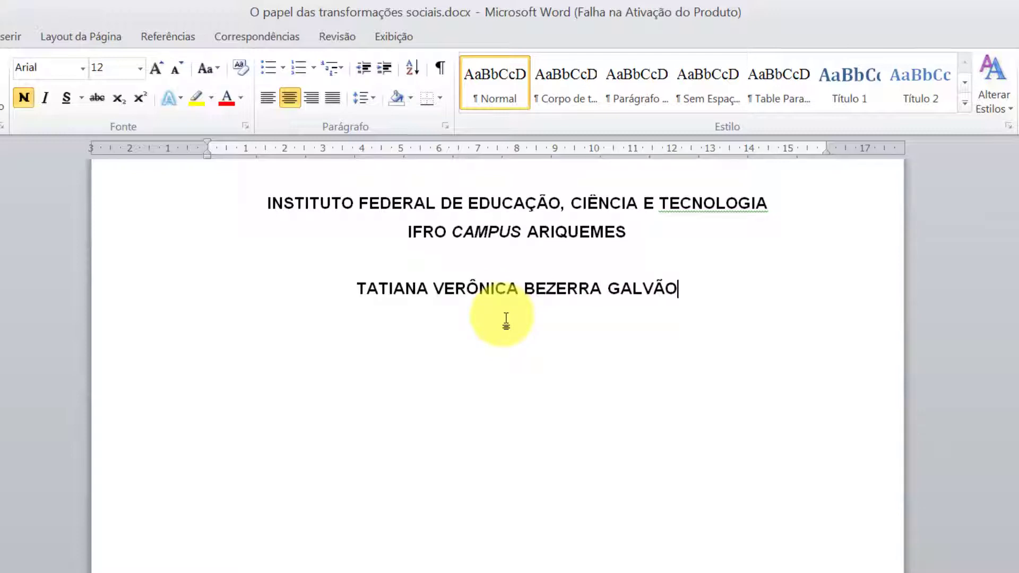
- Type the author's full name on the cover and add an empty line above it
scroll(403, 329, up, 2)
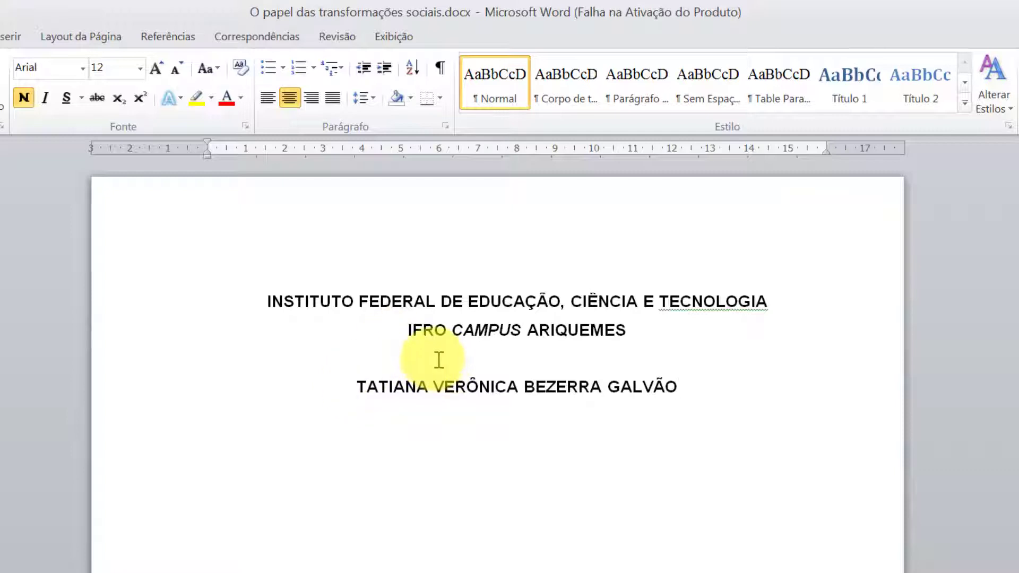
click(350, 387)
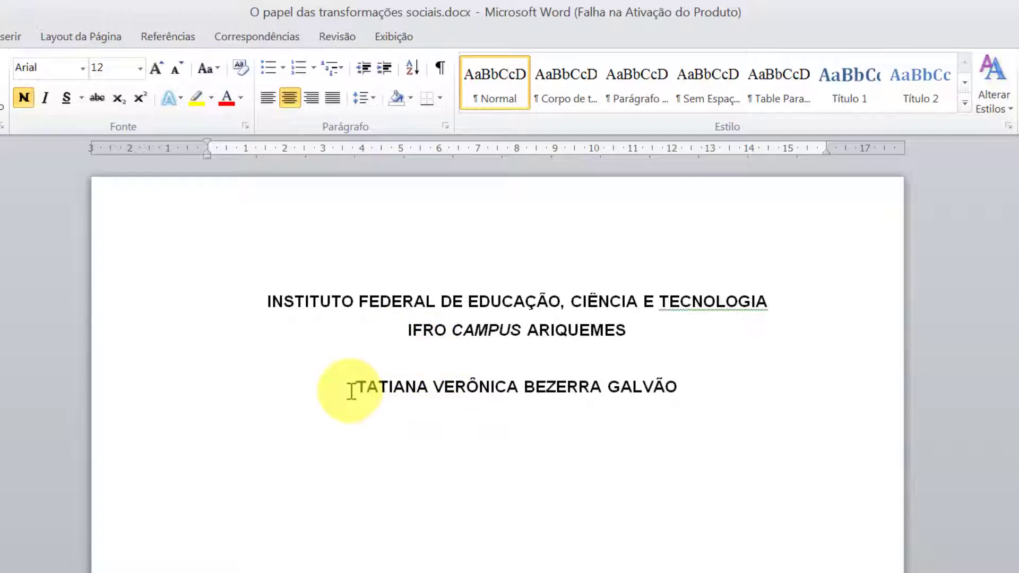
key(Return)
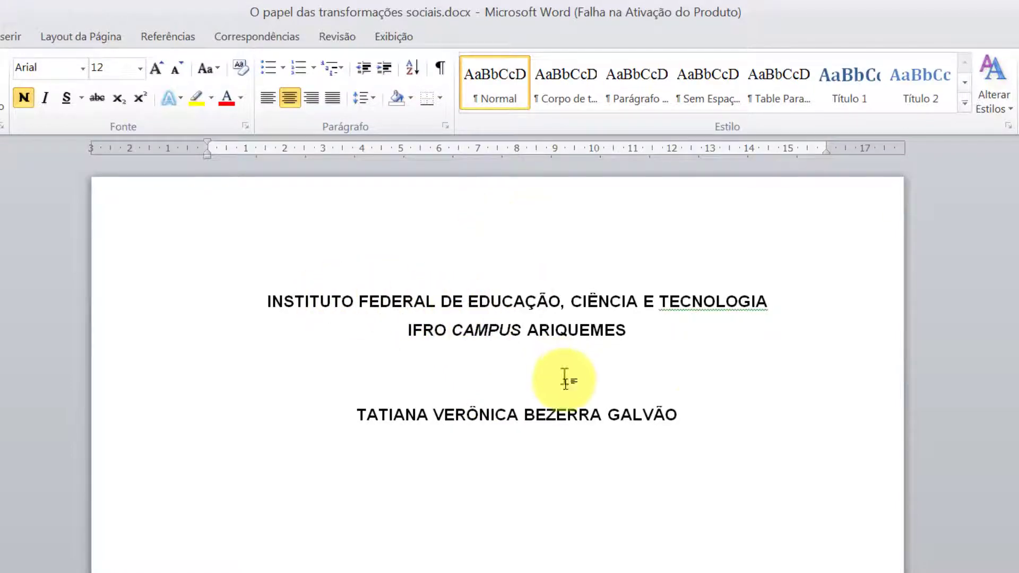
- Add blank centred lines below the author's name
click(708, 412)
scroll(715, 413, down, 1)
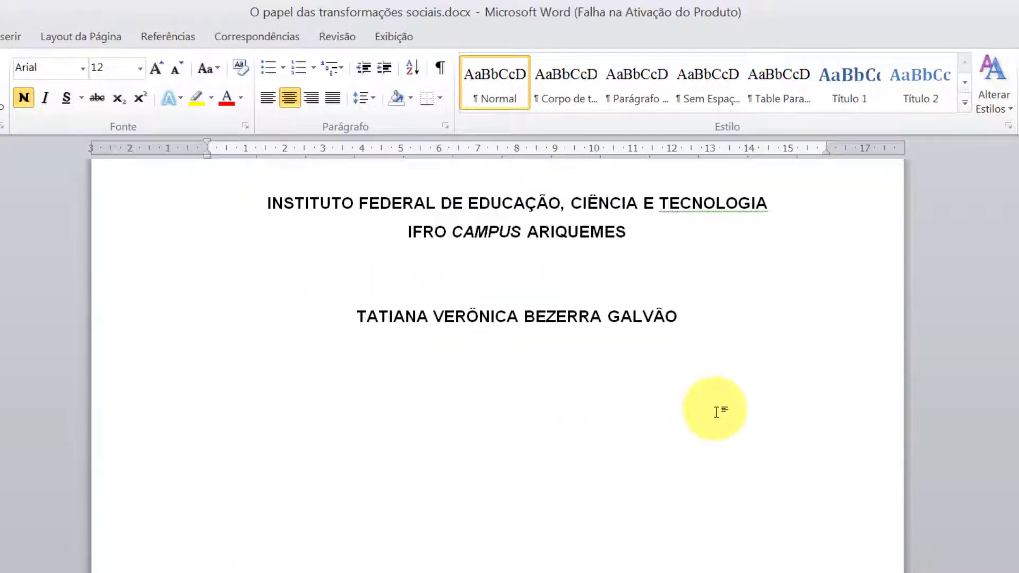
scroll(714, 411, down, 2)
scroll(695, 383, up, 3)
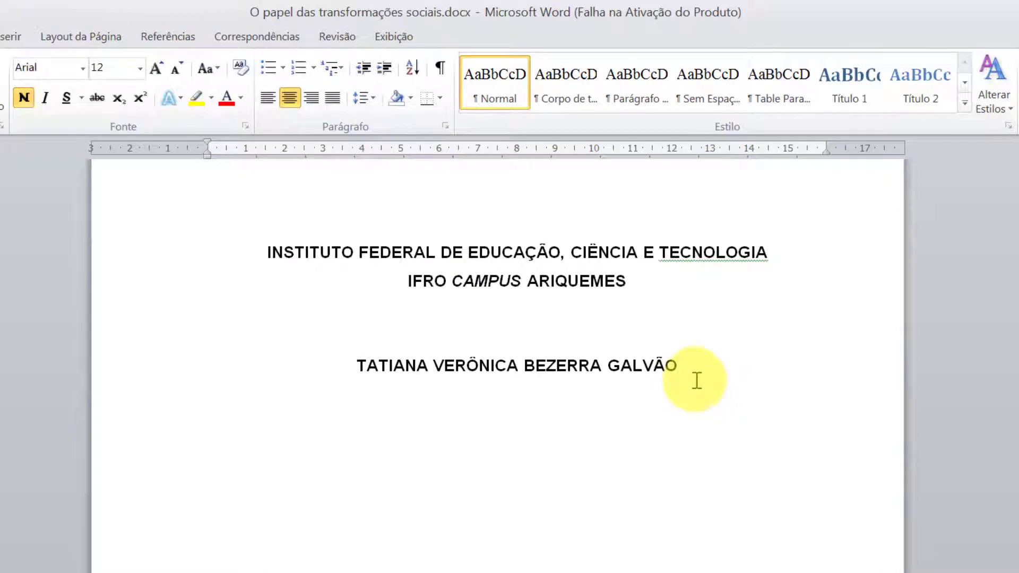
key(Return)
key(Return)
key(Return)
key(Return)
scroll(552, 448, down, 5)
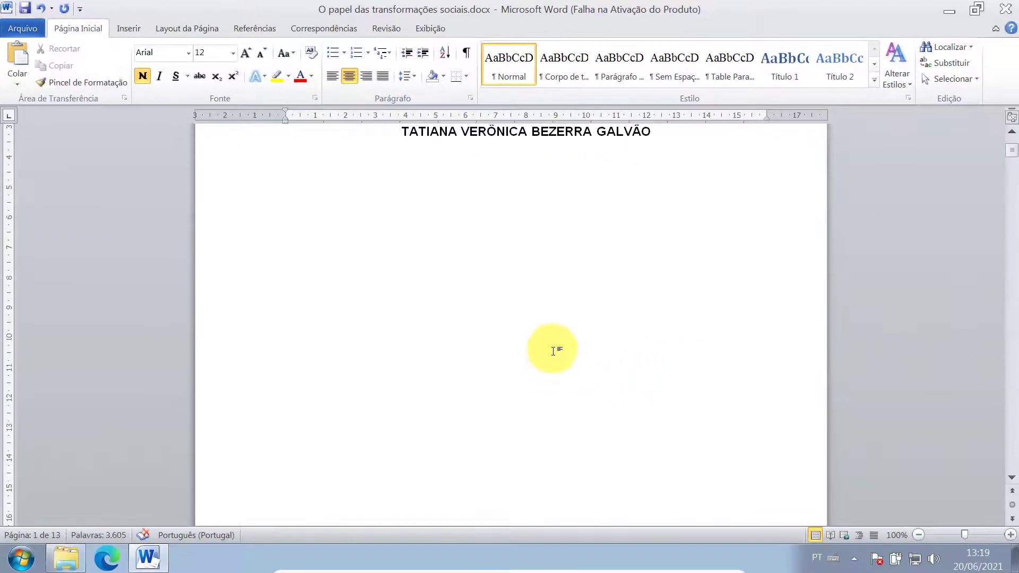
scroll(553, 351, down, 2)
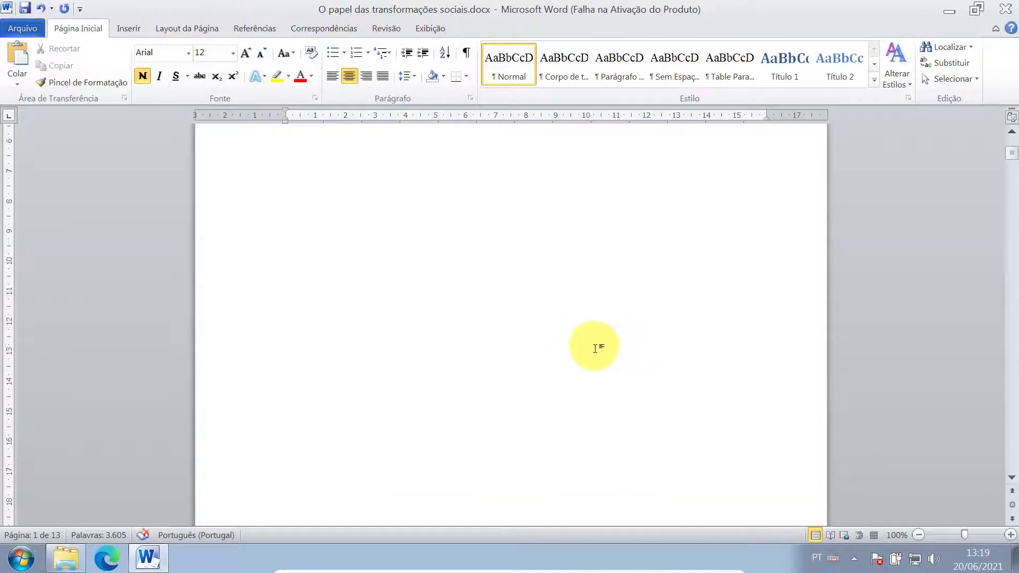
scroll(595, 347, up, 3)
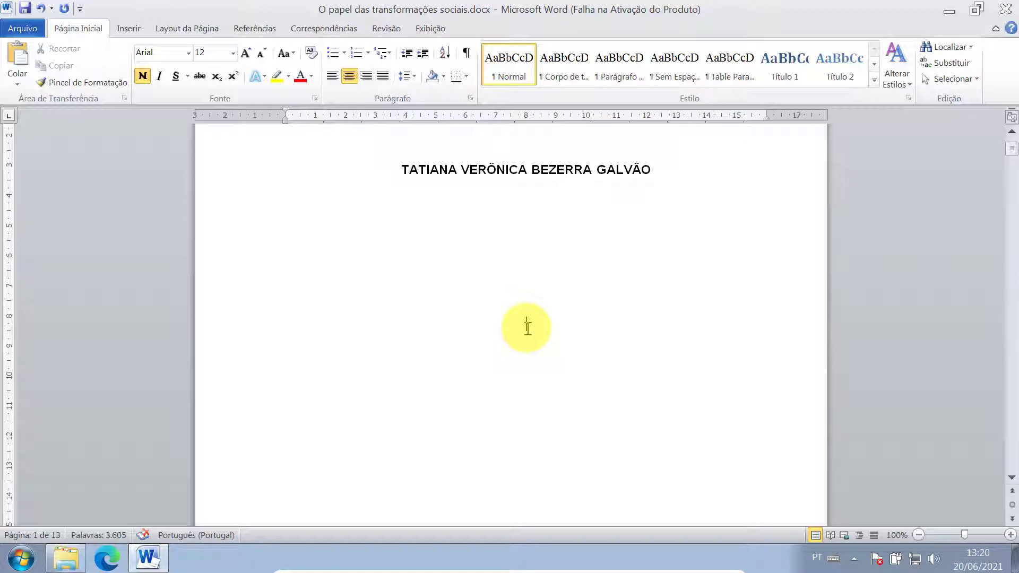
- Select the two-line work title on page 2 and place the caret in the cover's empty space
scroll(527, 328, down, 10)
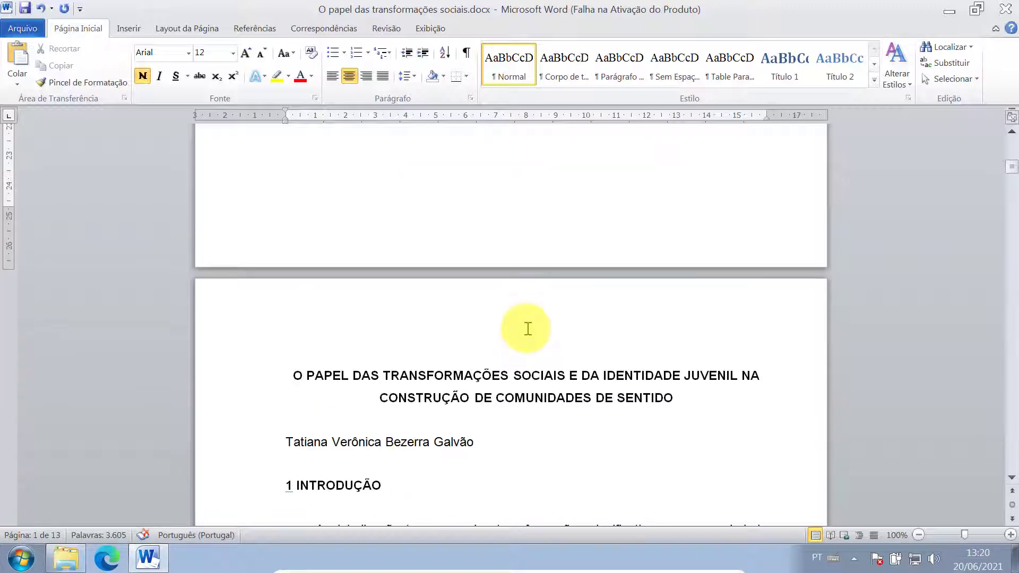
triple_click(291, 374)
key(ctrl+c)
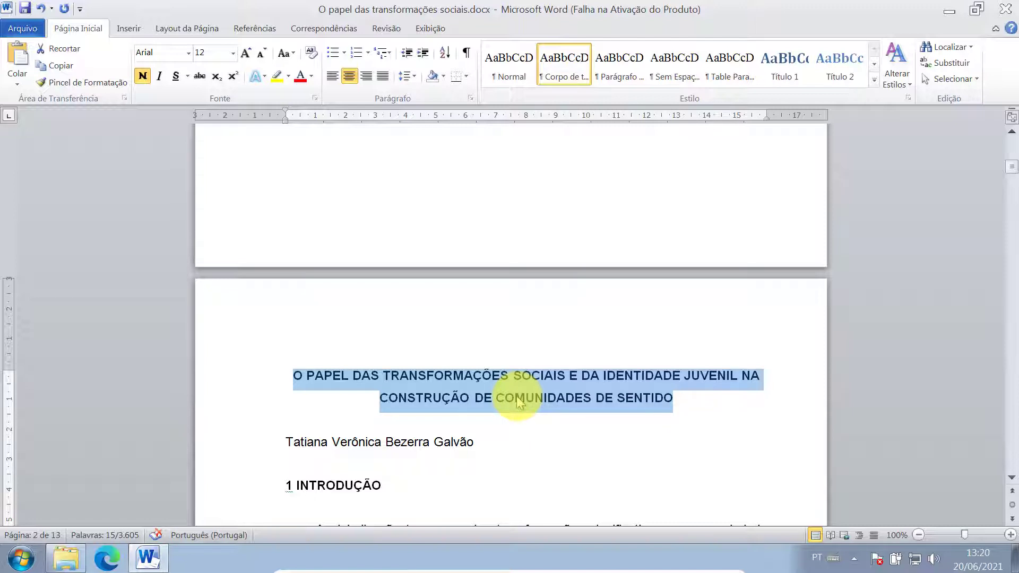
scroll(525, 403, up, 15)
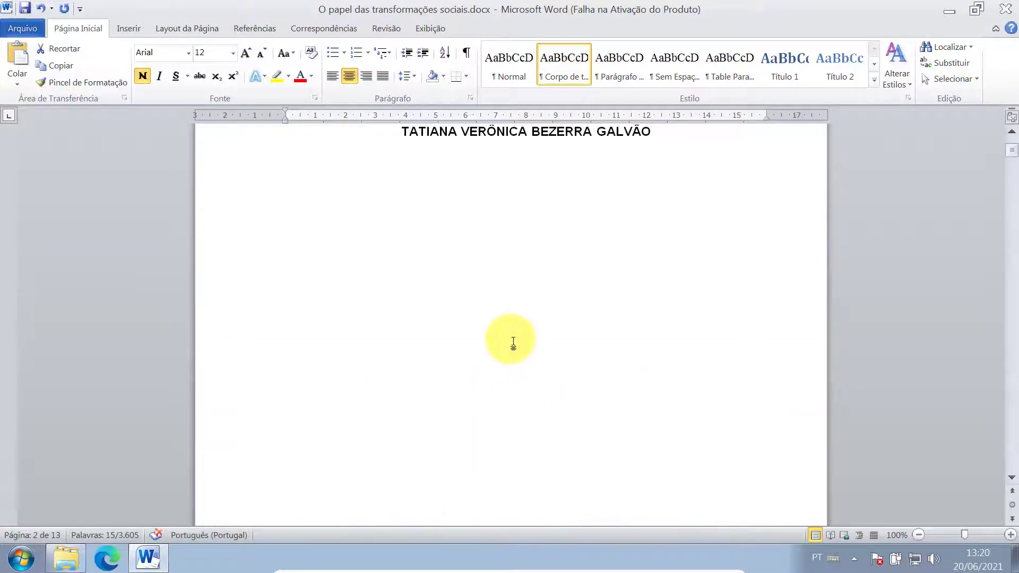
click(527, 355)
key(Down)
key(Up)
key(Down)
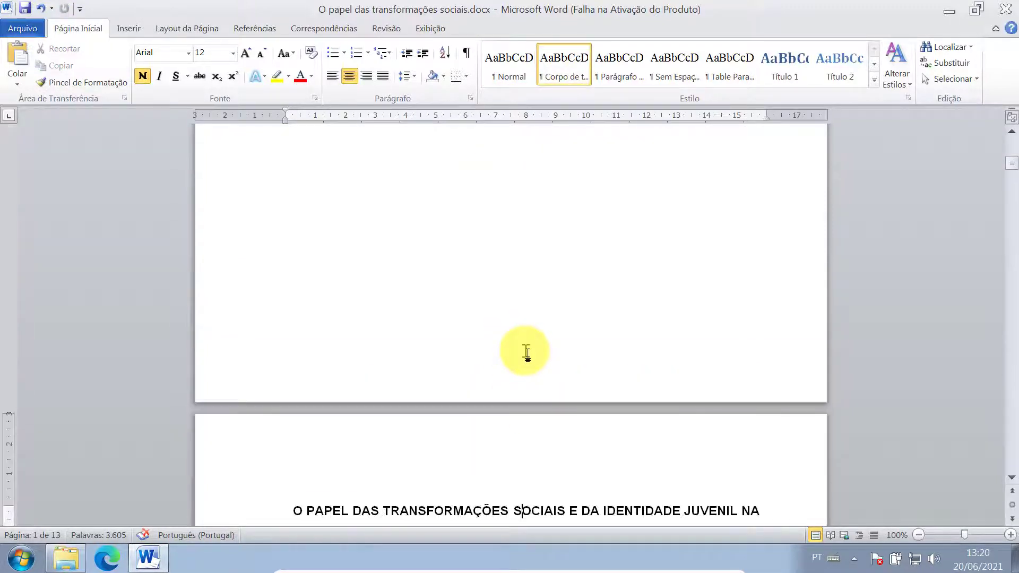
key(Up)
- Paste the work title onto the cover below the author's name, caret at its end
scroll(525, 353, up, 5)
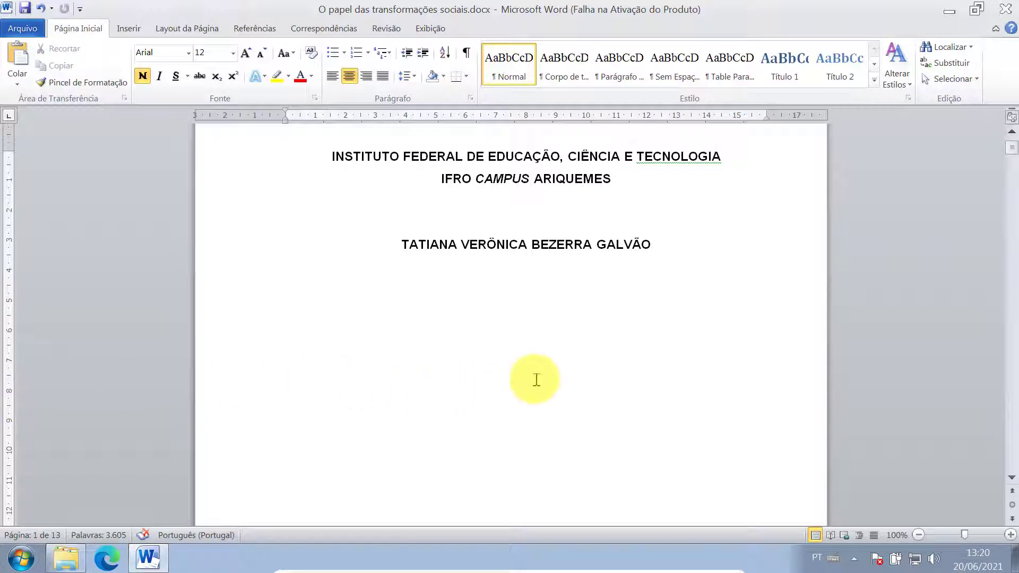
key(ctrl+v)
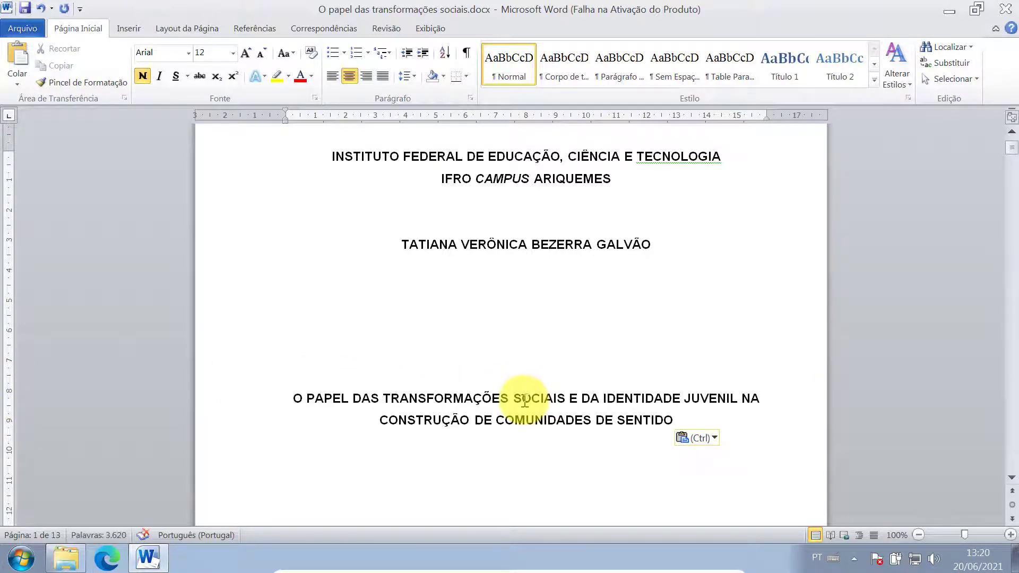
click(378, 398)
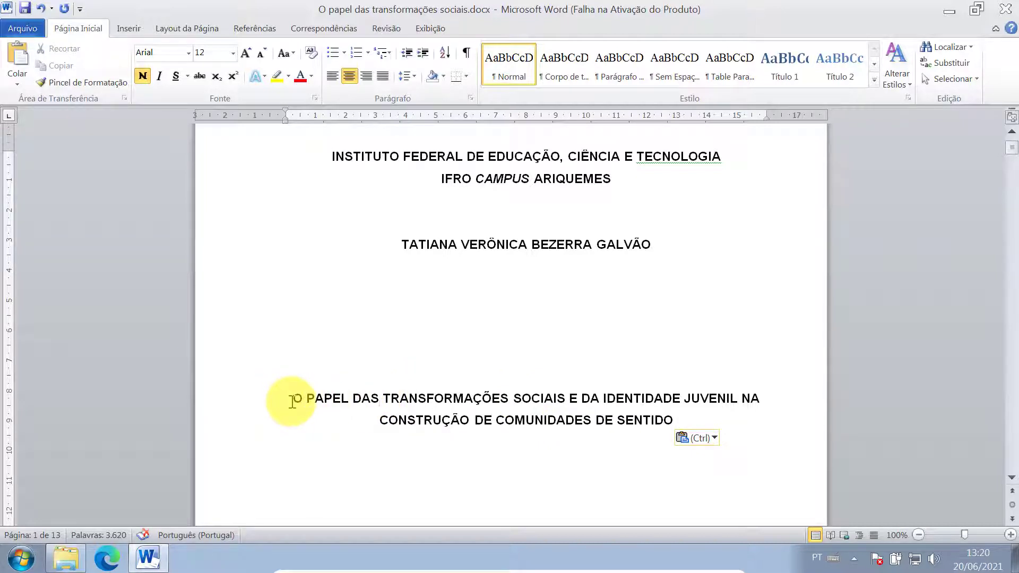
scroll(573, 334, down, 6)
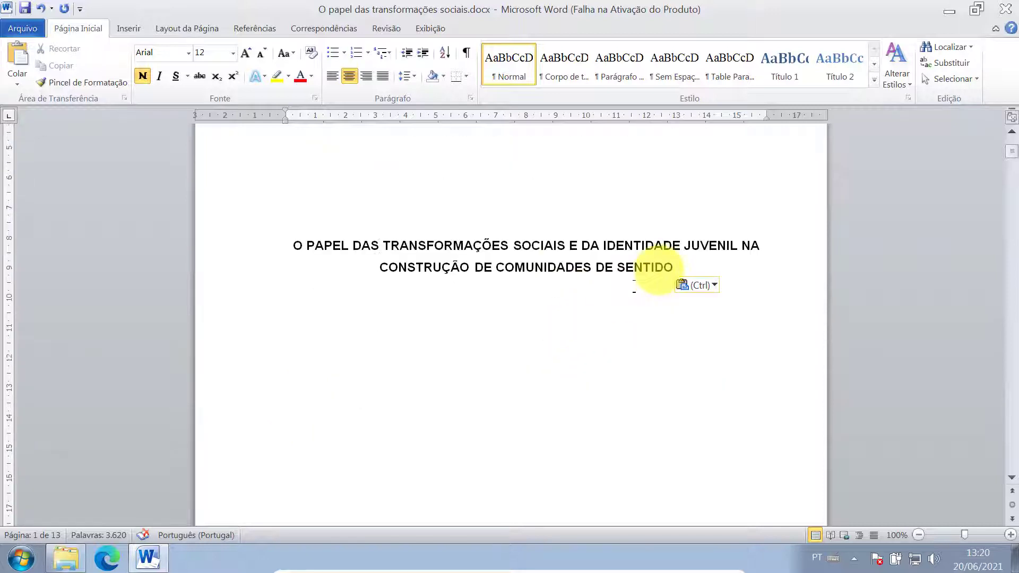
click(684, 190)
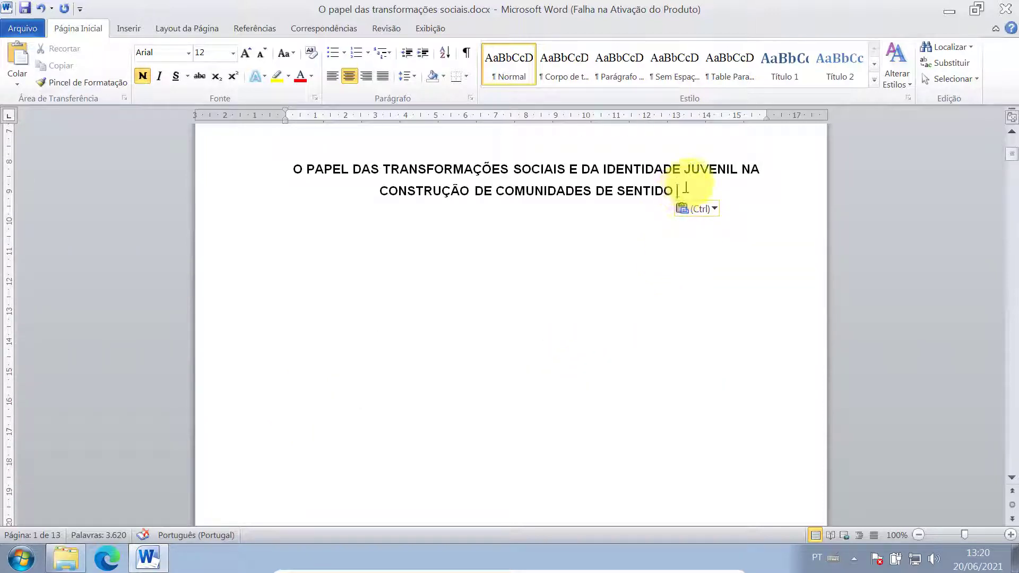
- Add blank lines below the title down toward the cover's bottom
key(Return)
key(Return)
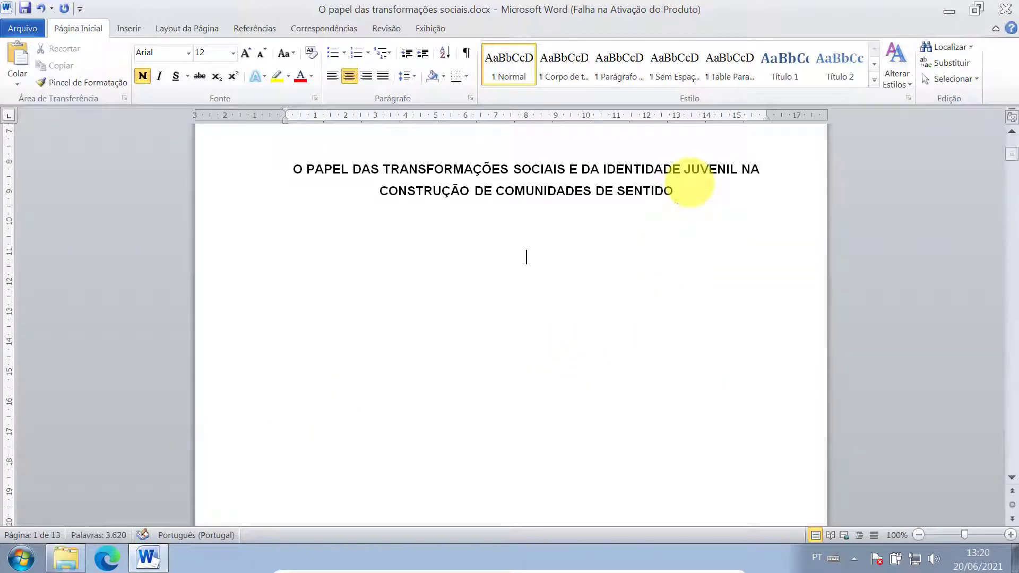
scroll(569, 274, down, 8)
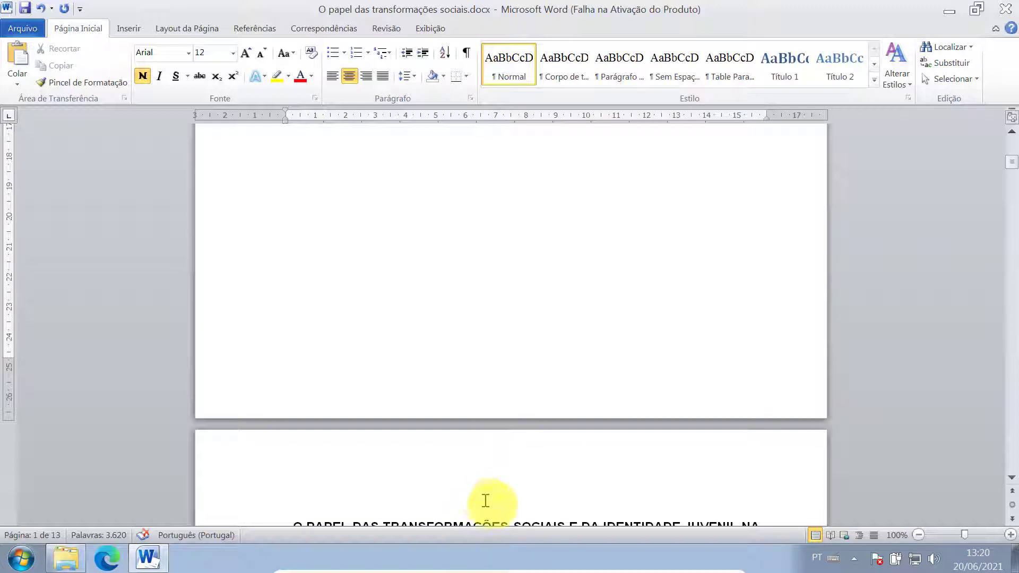
scroll(501, 493, down, 20)
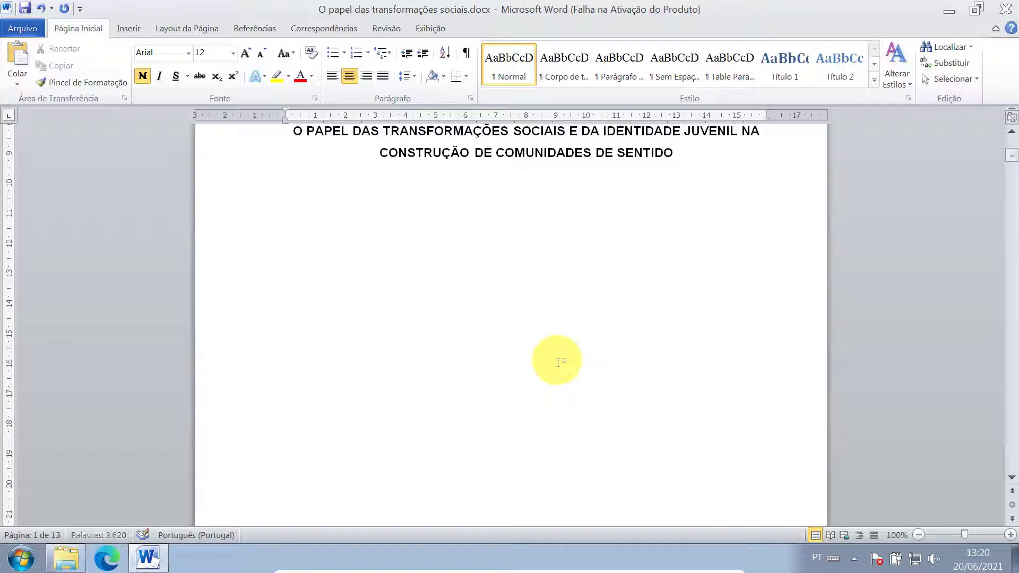
scroll(530, 357, down, 5)
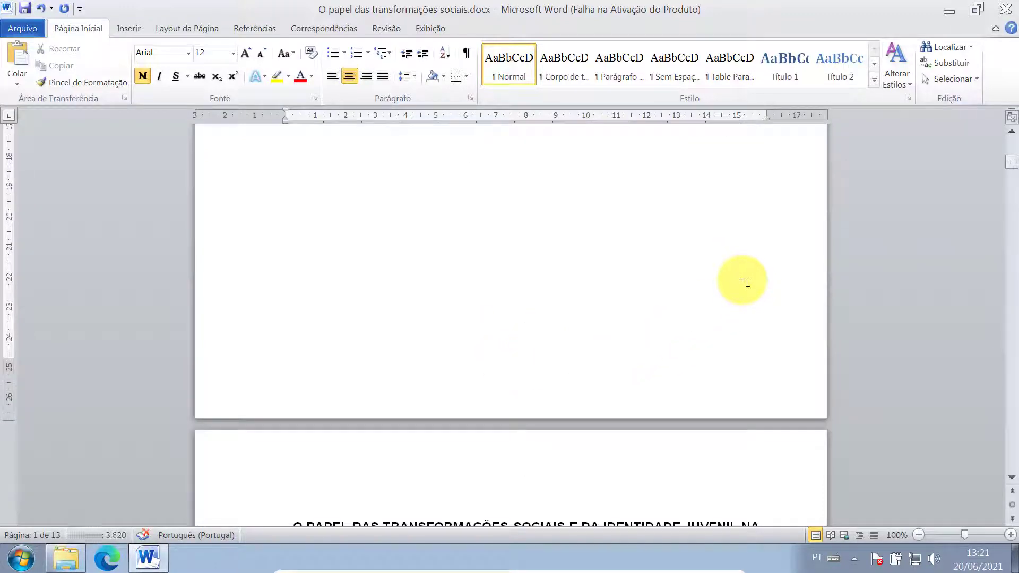
key(Return)
- Type 'ARIQUEMES - RO' and '2021' beneath it, removing the empty line between them
text(ARIQ)
text(UEM)
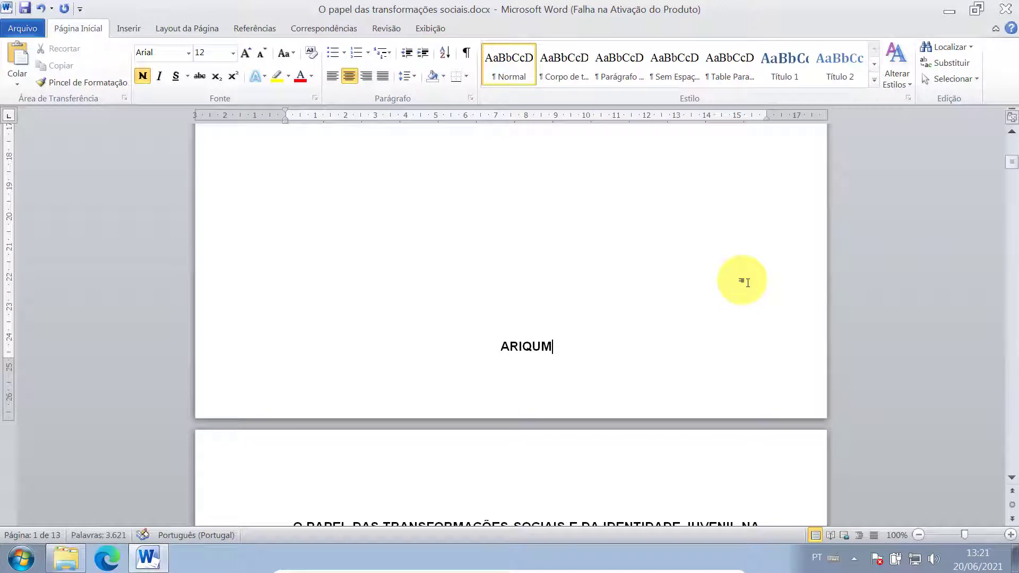
key(BackSpace)
text(EMES)
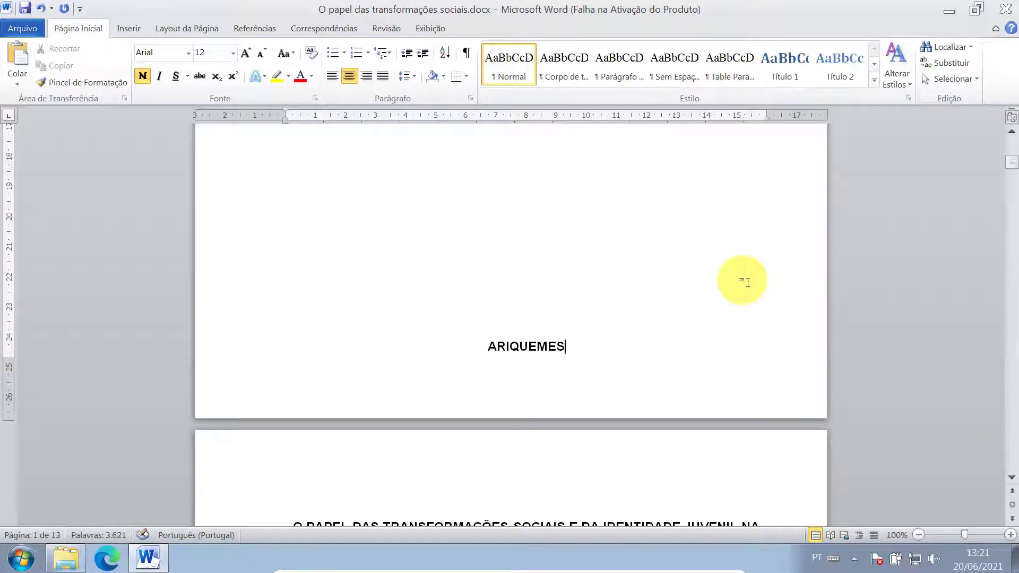
text( - RO)
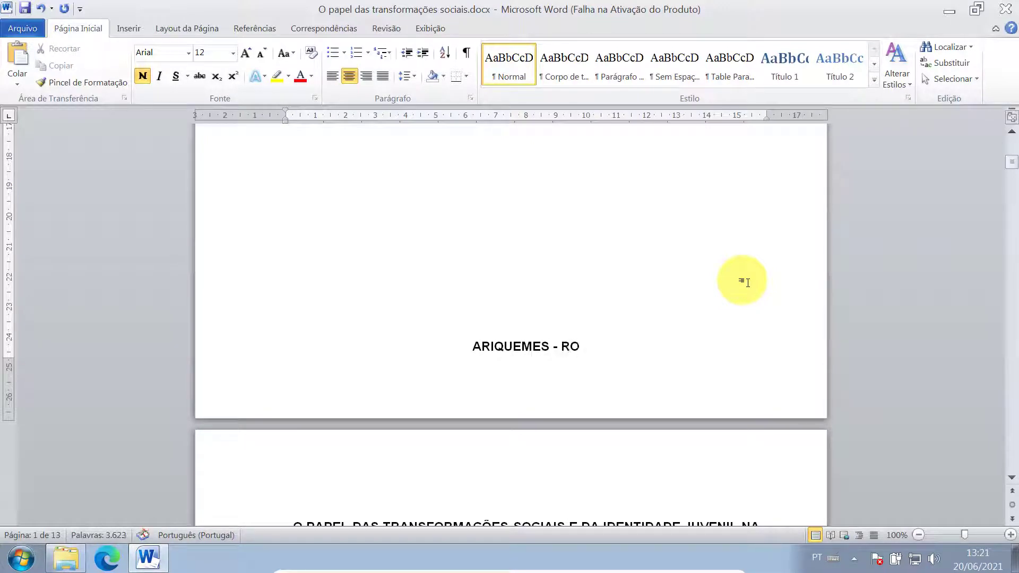
key(Return)
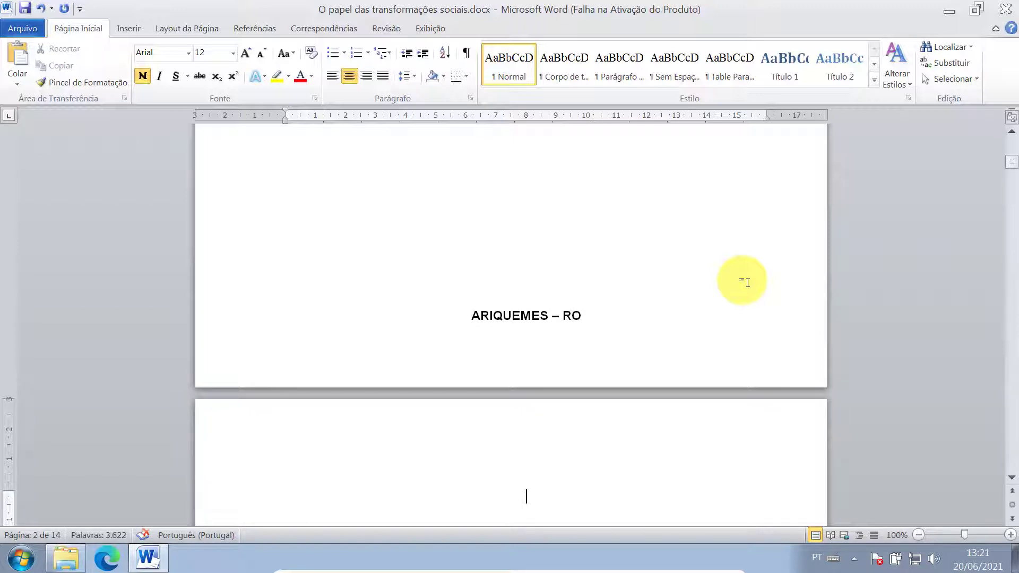
text(2021)
key(Up)
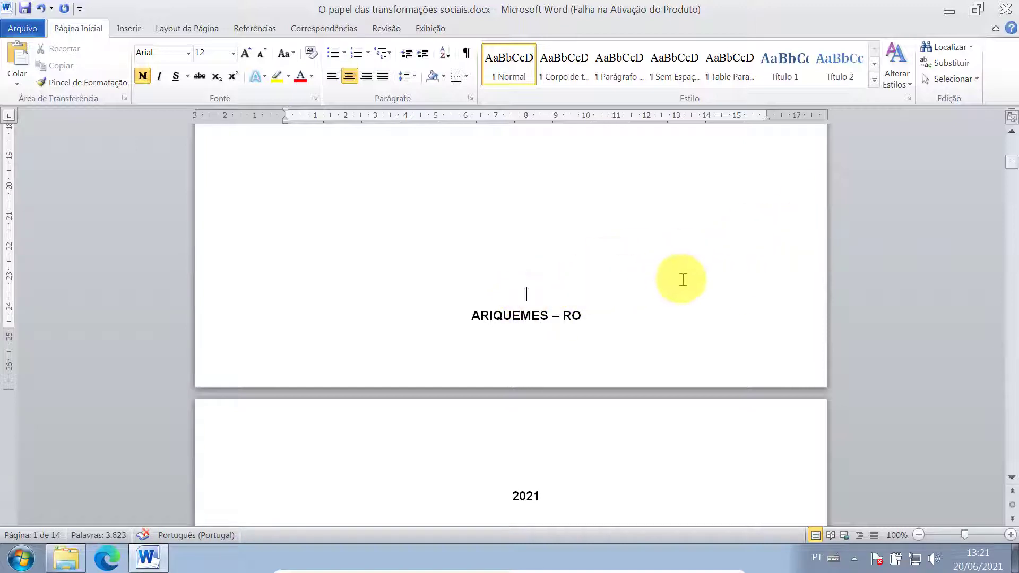
key(Delete)
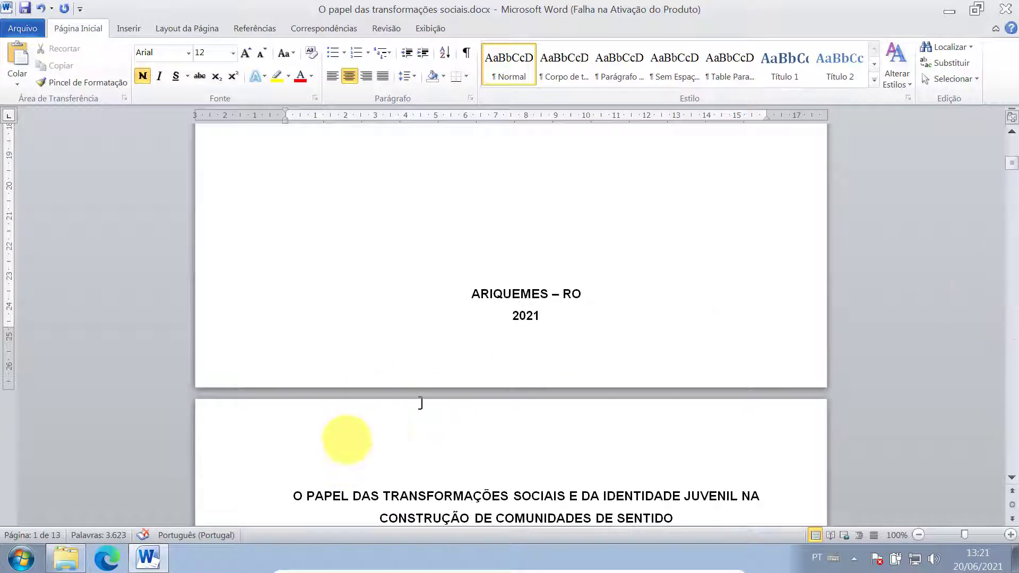
- Zoom the document out to about 40% to see several pages
scroll(420, 403, down, 5)
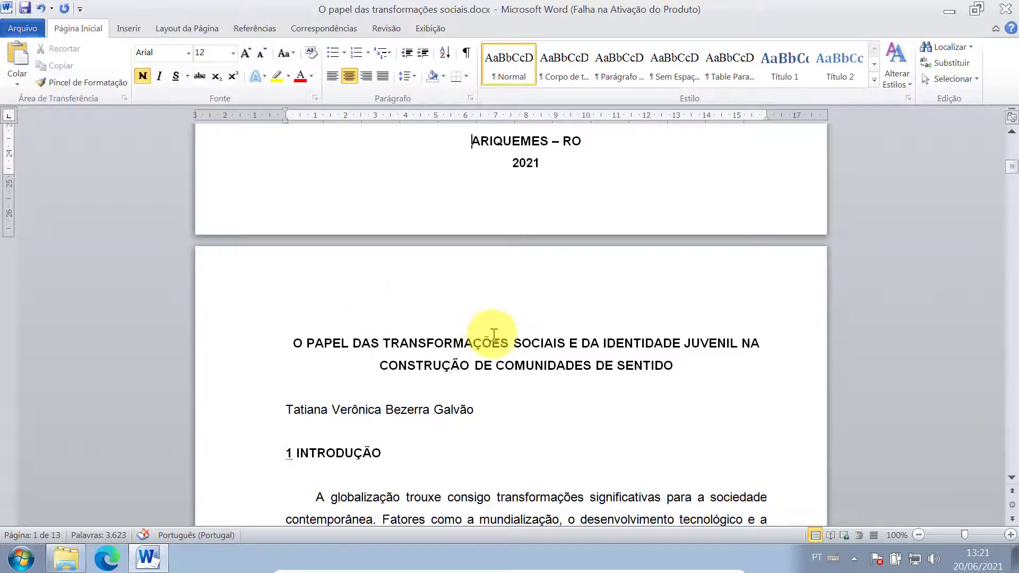
scroll(493, 334, up, 20)
scroll(578, 324, down, 5)
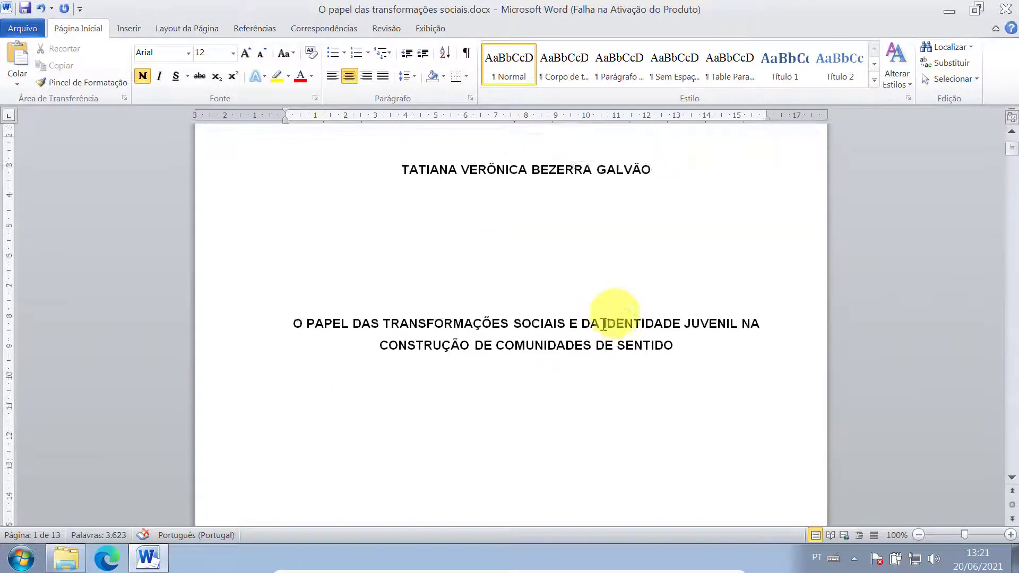
click(920, 535)
click(920, 535)
click(920, 535)
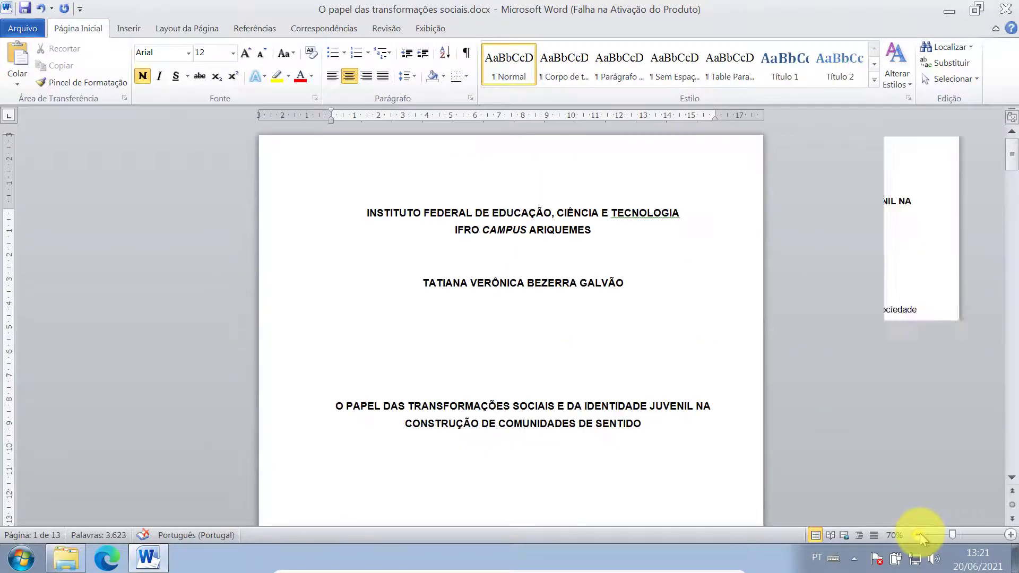
click(919, 535)
click(920, 535)
click(920, 535)
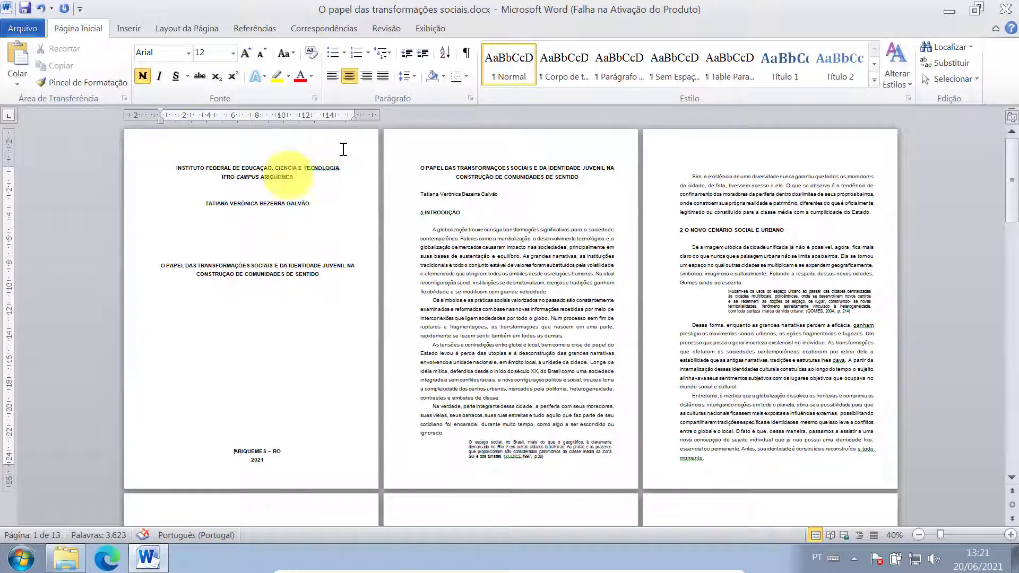
- Push the title lower and delete blank lines so 'ARIQUEMES – RO' and '2021' stay on page 1
key(Return)
key(Return)
key(Return)
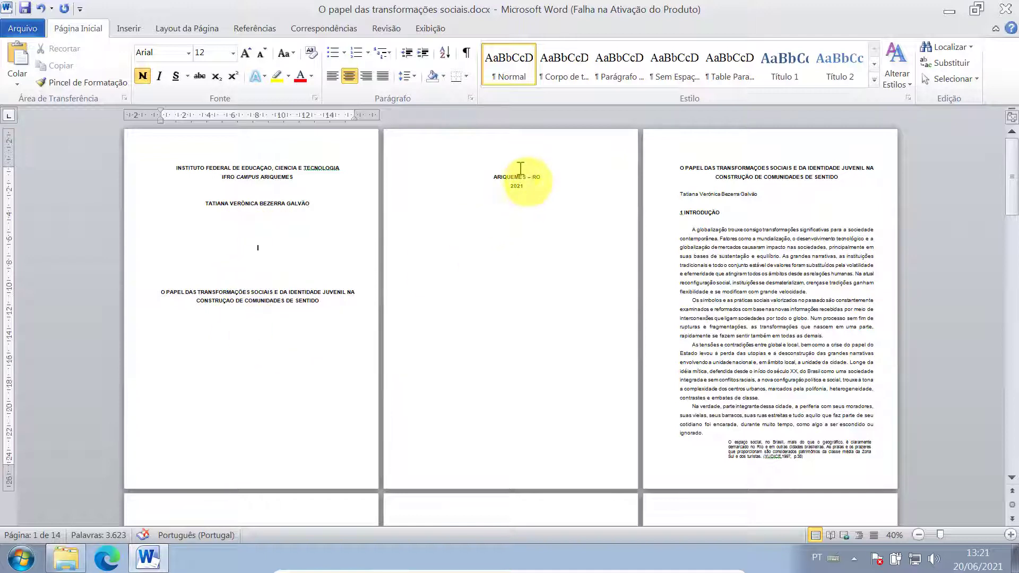
click(257, 397)
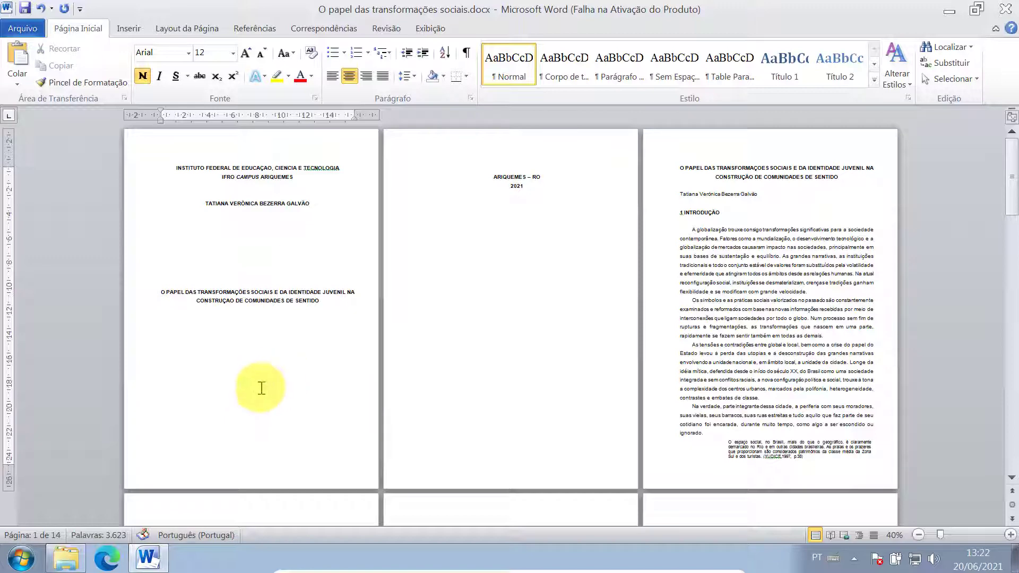
key(Delete)
key(Delete)
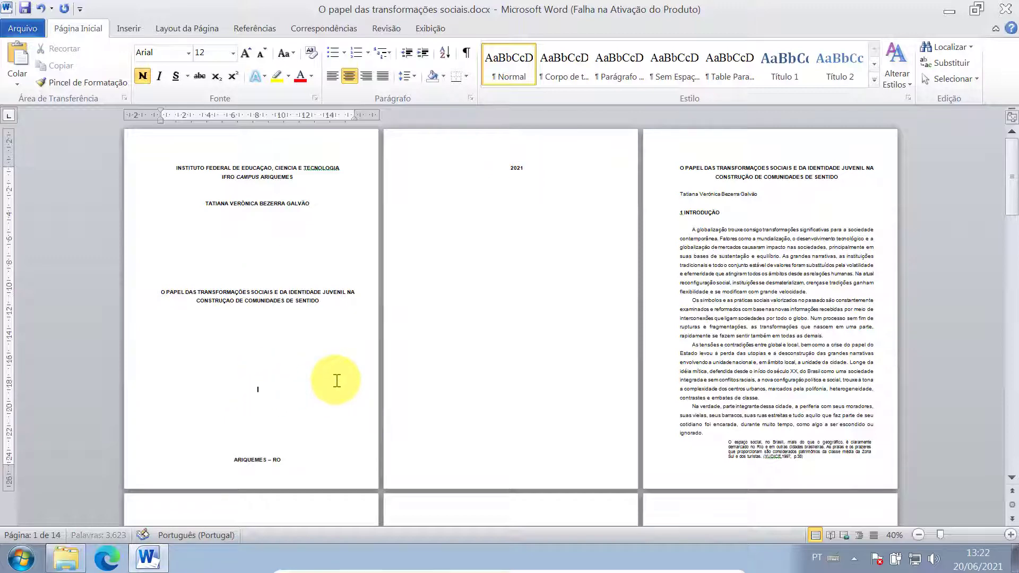
key(Delete)
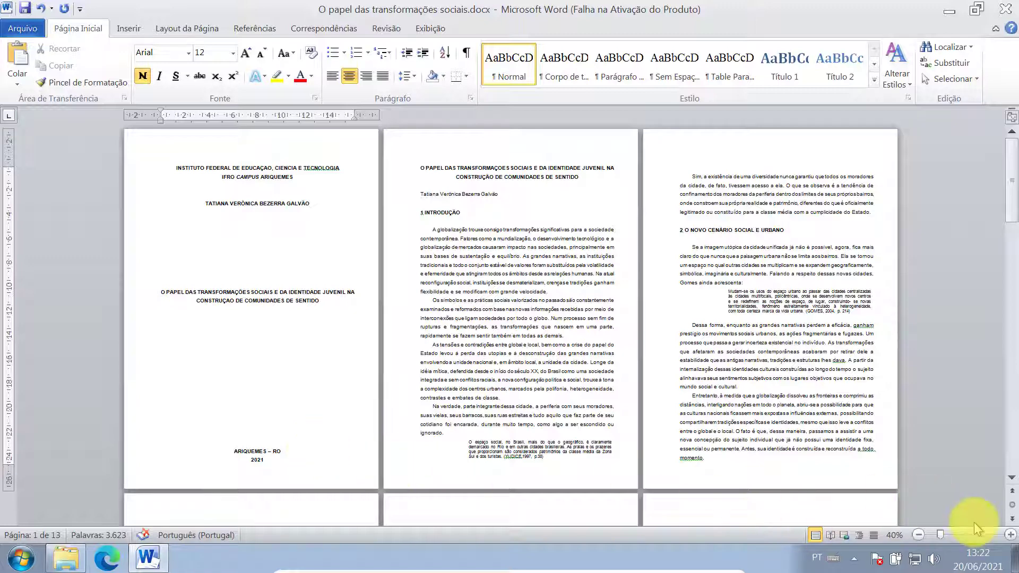
click(1011, 534)
click(1011, 534)
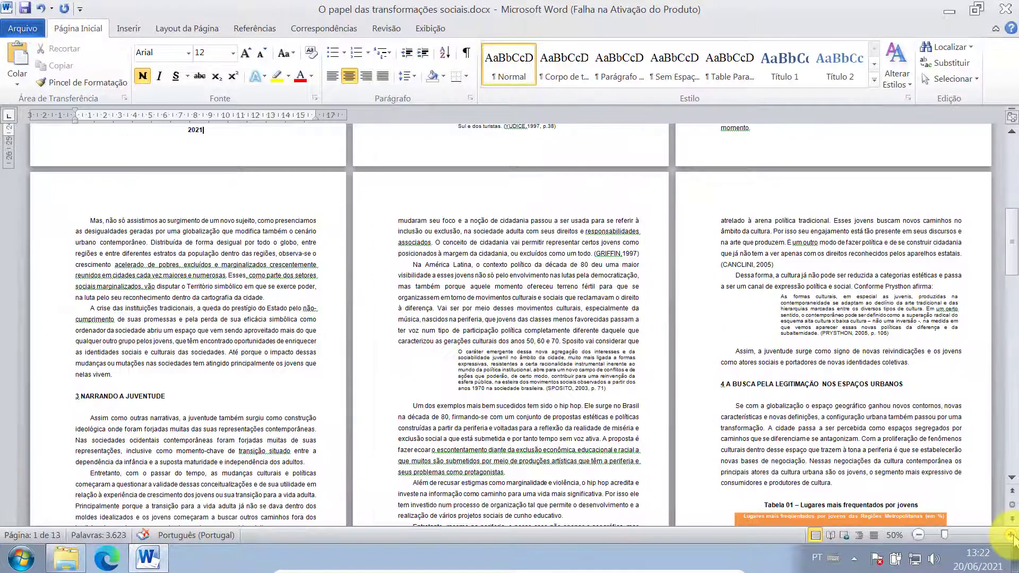
- Zoom to 100% and insert a page break after the cover's 2021 line
click(1011, 535)
click(1010, 535)
click(1011, 535)
click(1011, 535)
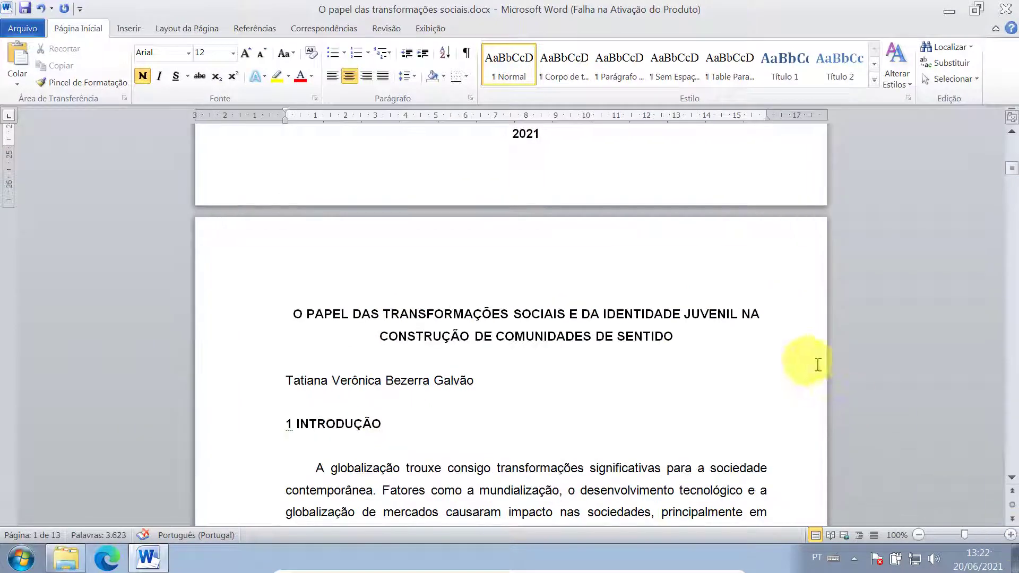
scroll(659, 364, up, 8)
scroll(547, 350, down, 3)
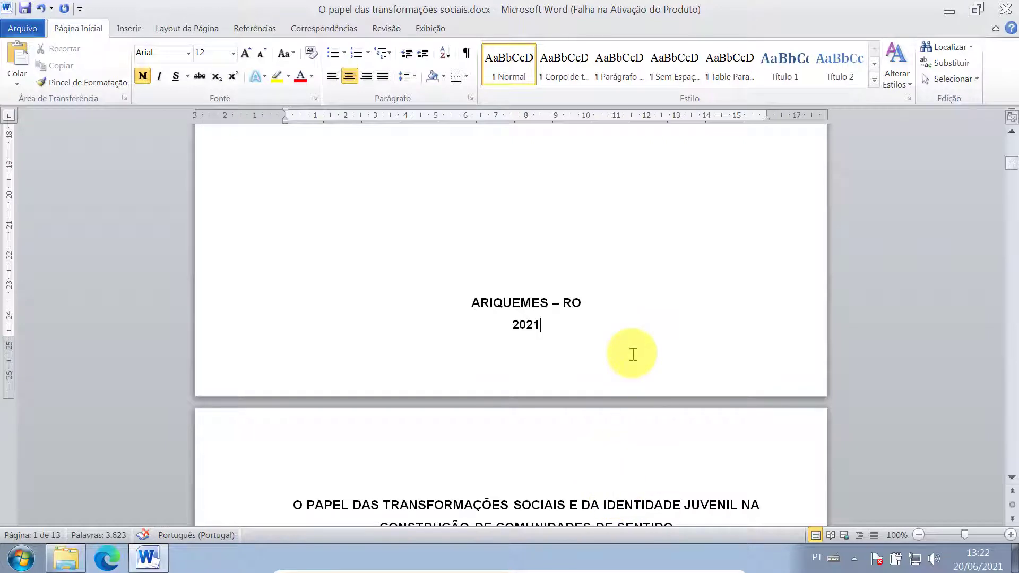
key(ctrl+Return)
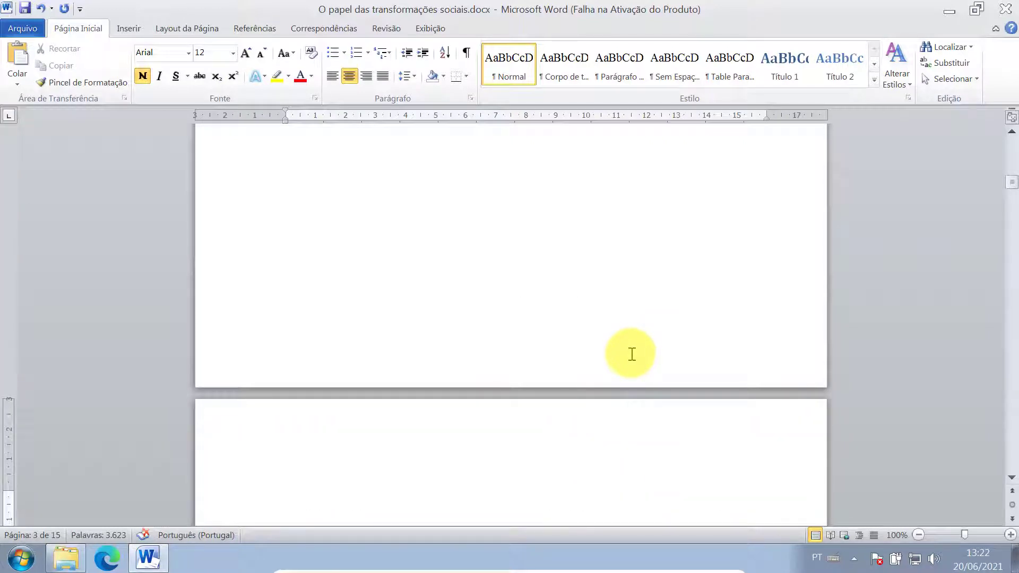
- Select the cover's author name through the work title for copying
scroll(631, 353, up, 10)
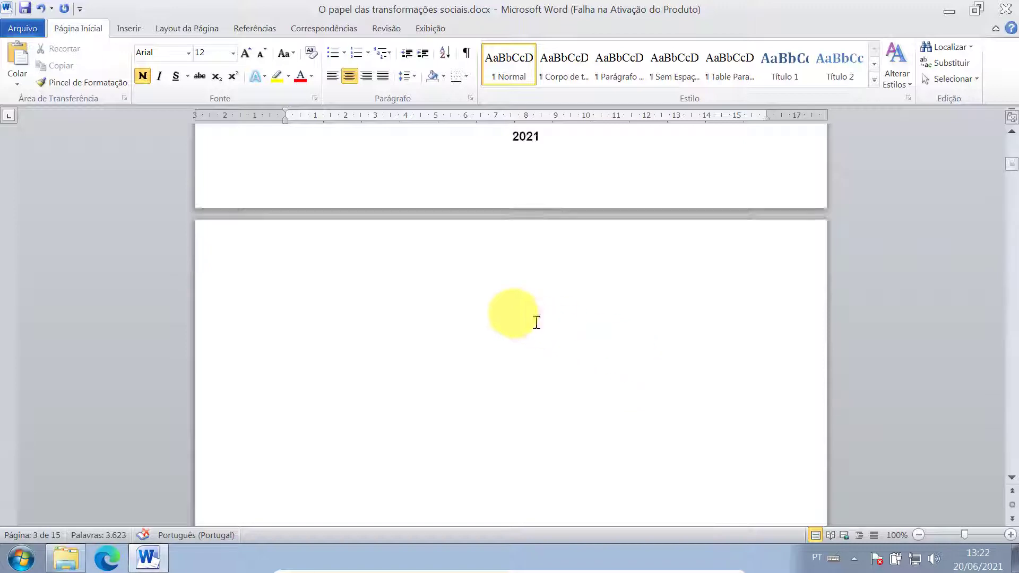
scroll(422, 283, up, 6)
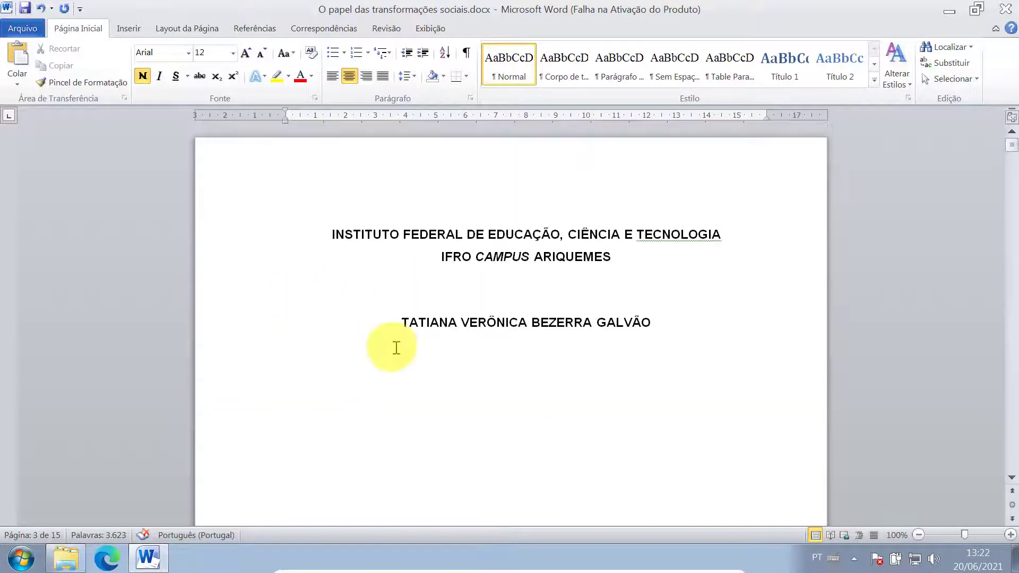
drag(396, 322, 677, 335)
key(ctrl+c)
scroll(541, 342, down, 3)
scroll(545, 344, down, 1)
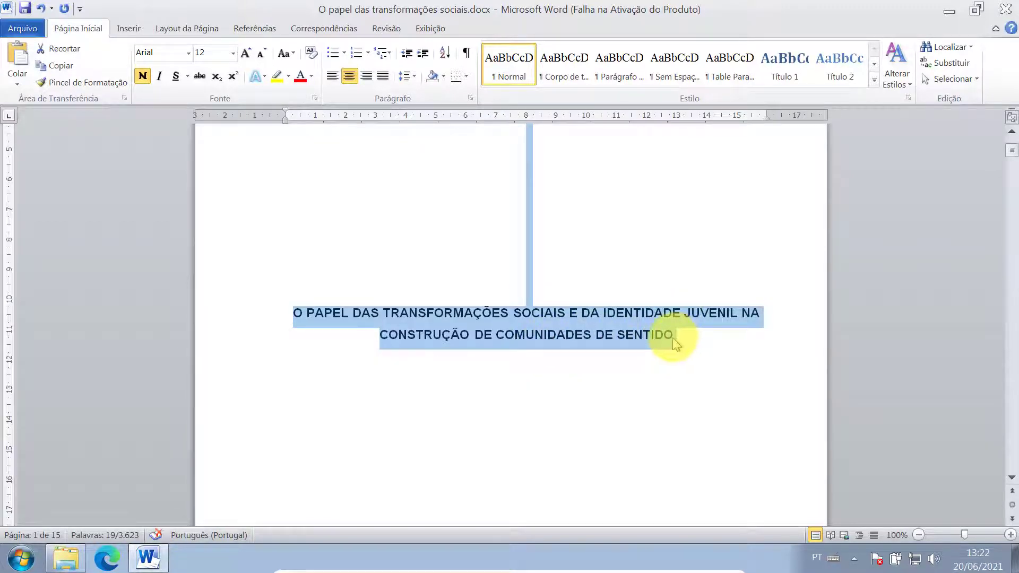
scroll(564, 387, down, 8)
- Paste the author name and work title onto page 2, centre the title, and select the pasted text
click(470, 291)
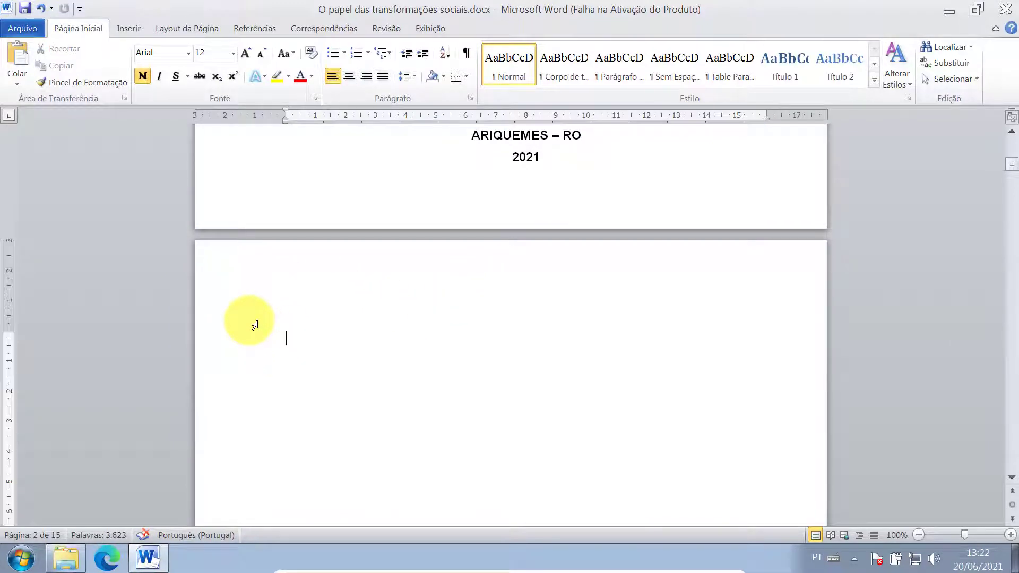
key(ctrl+v)
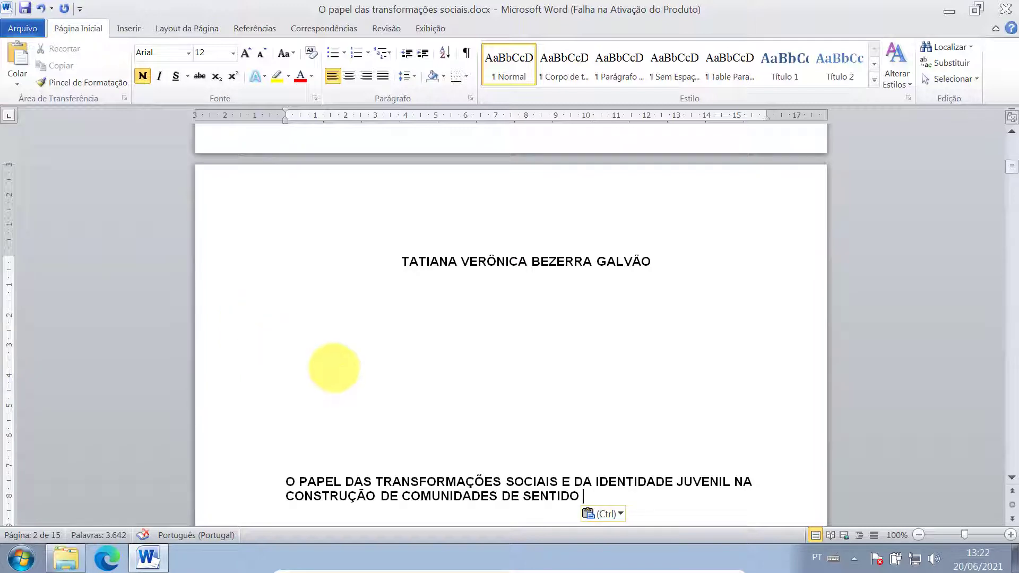
scroll(465, 376, down, 3)
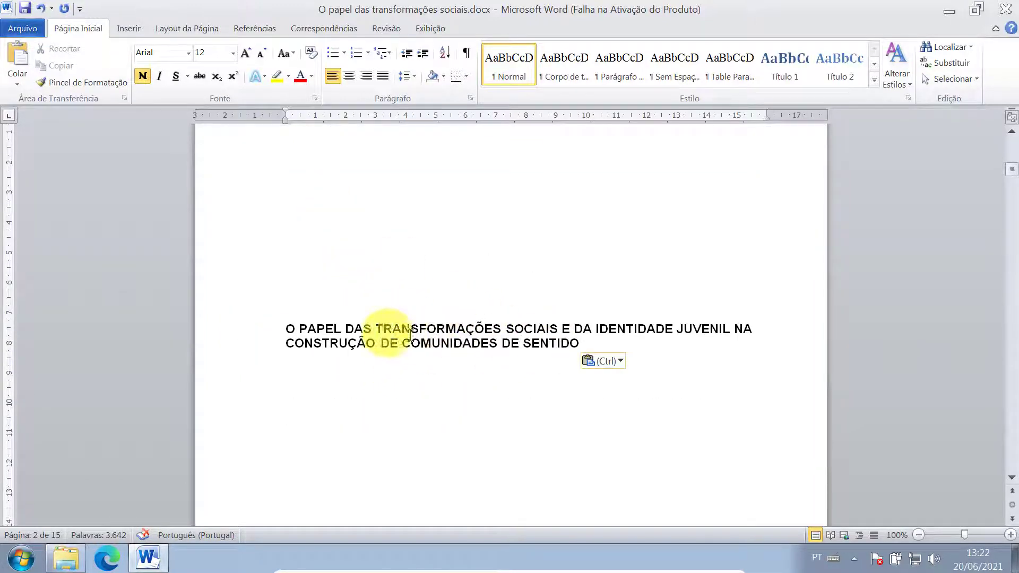
click(349, 76)
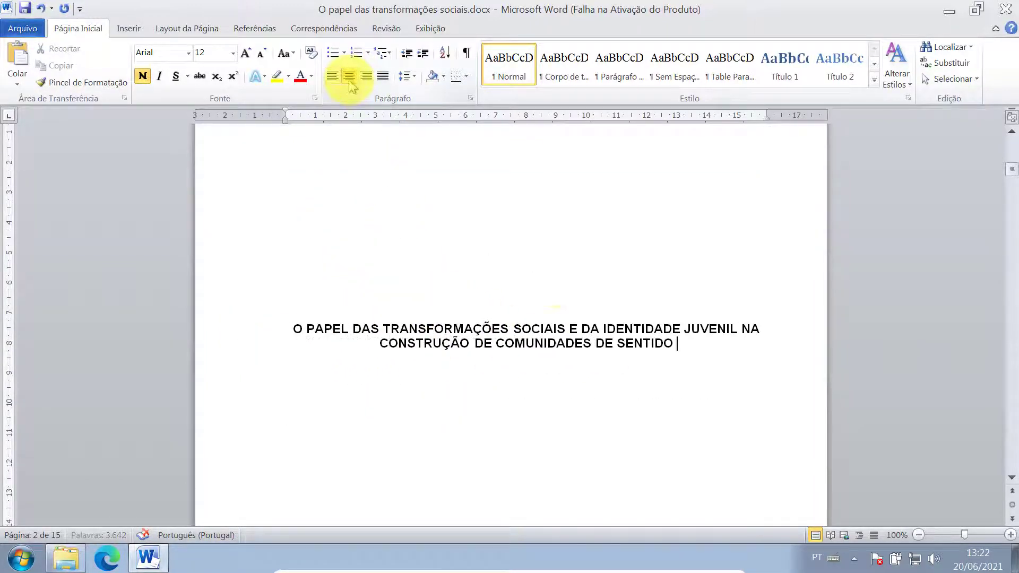
scroll(610, 345, up, 5)
scroll(658, 409, down, 3)
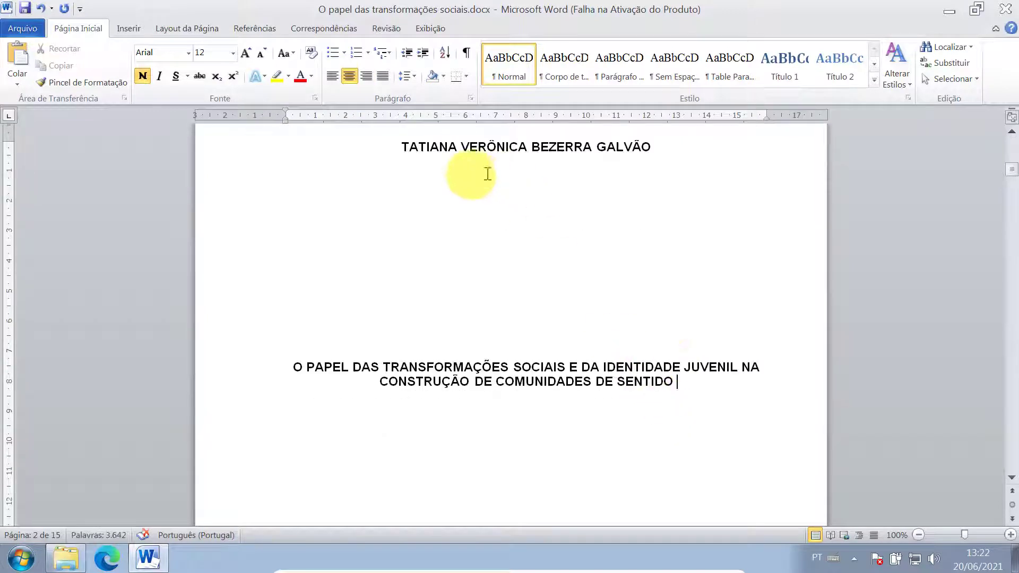
drag(398, 149, 716, 295)
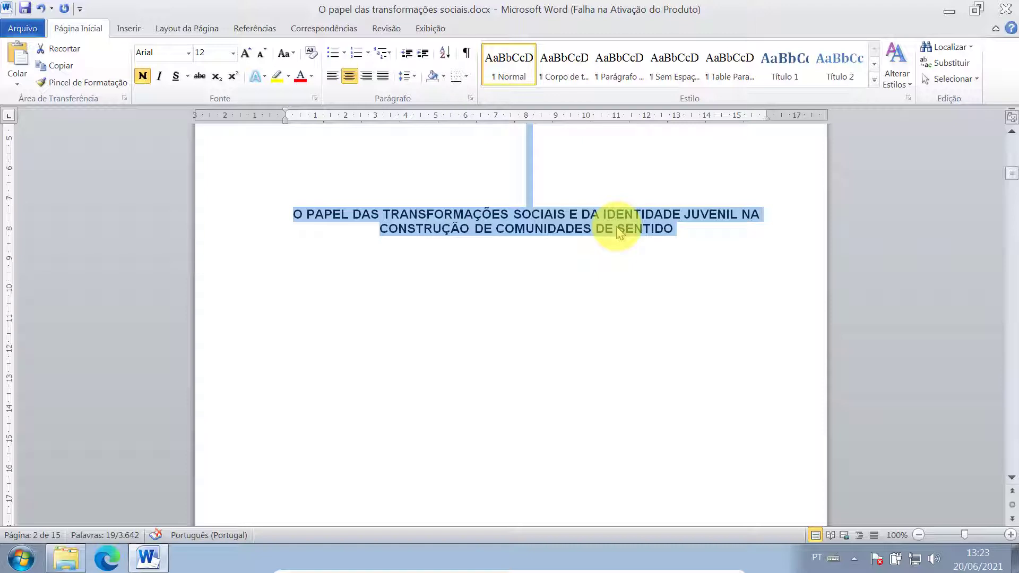
- Set the selected author name and title to 1,5 linhas line spacing
click(471, 99)
click(839, 350)
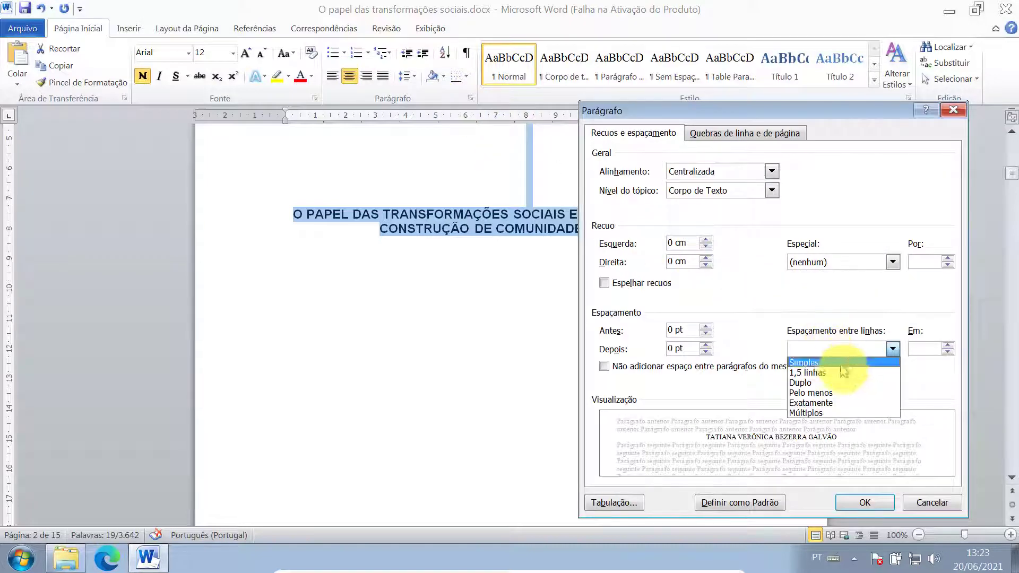
click(843, 373)
click(861, 503)
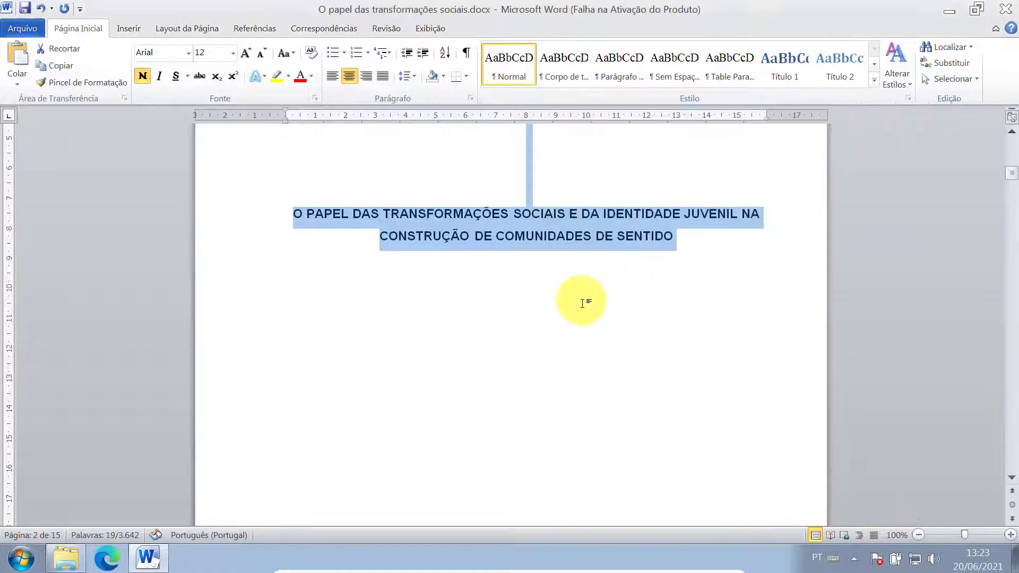
scroll(558, 278, up, 5)
scroll(560, 307, down, 2)
- Start a new empty paragraph below the work title on page 2
click(713, 370)
scroll(705, 366, up, 2)
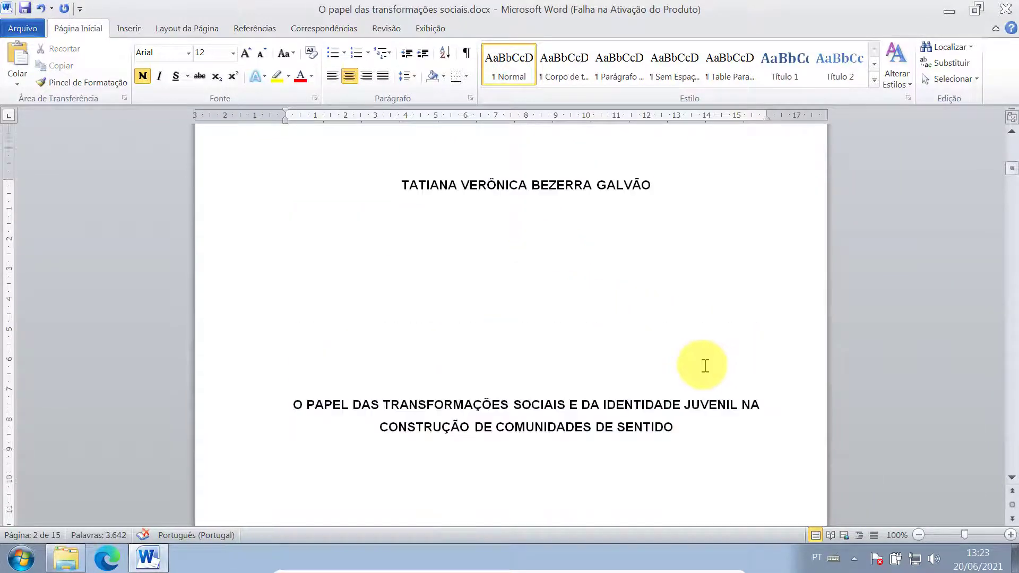
scroll(706, 366, up, 2)
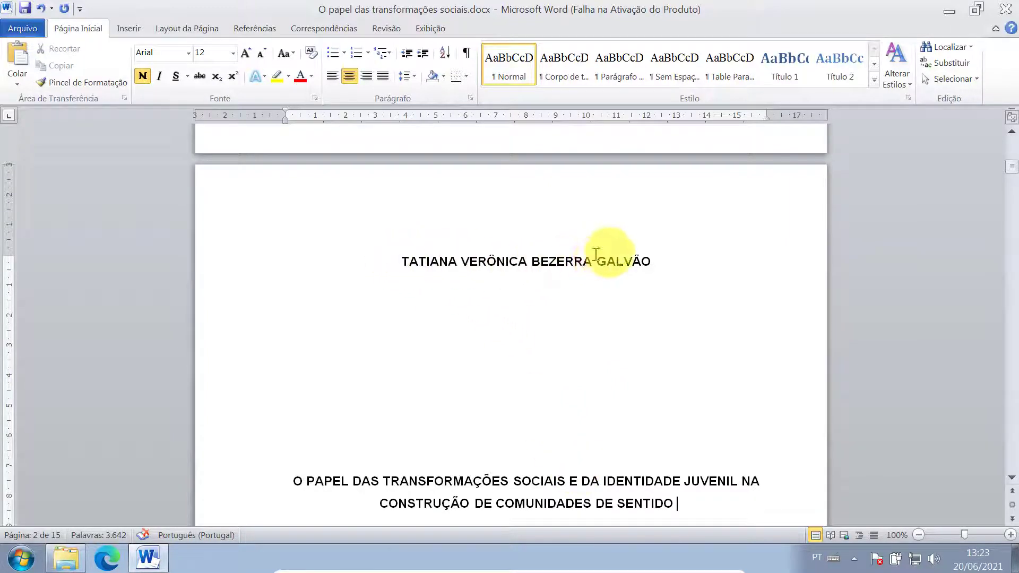
scroll(596, 255, down, 5)
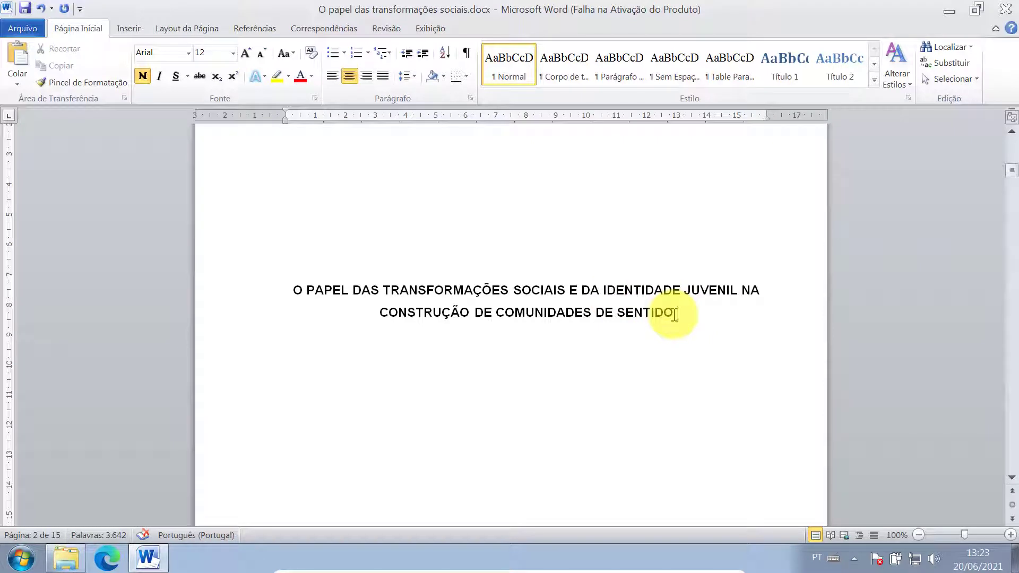
key(Return)
key(Return)
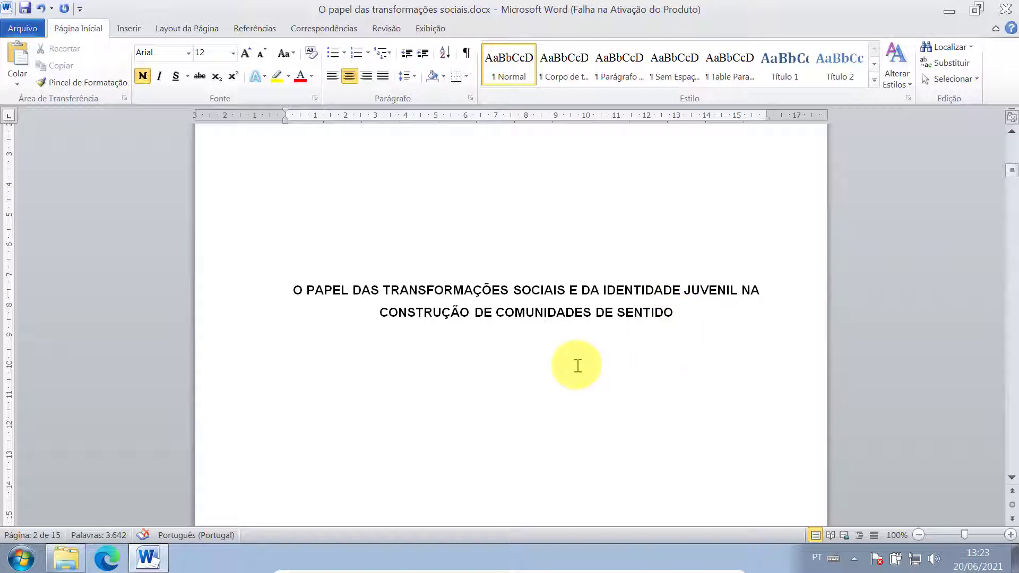
- Justify the new empty paragraph and give it a left indent of about 8 cm
click(383, 81)
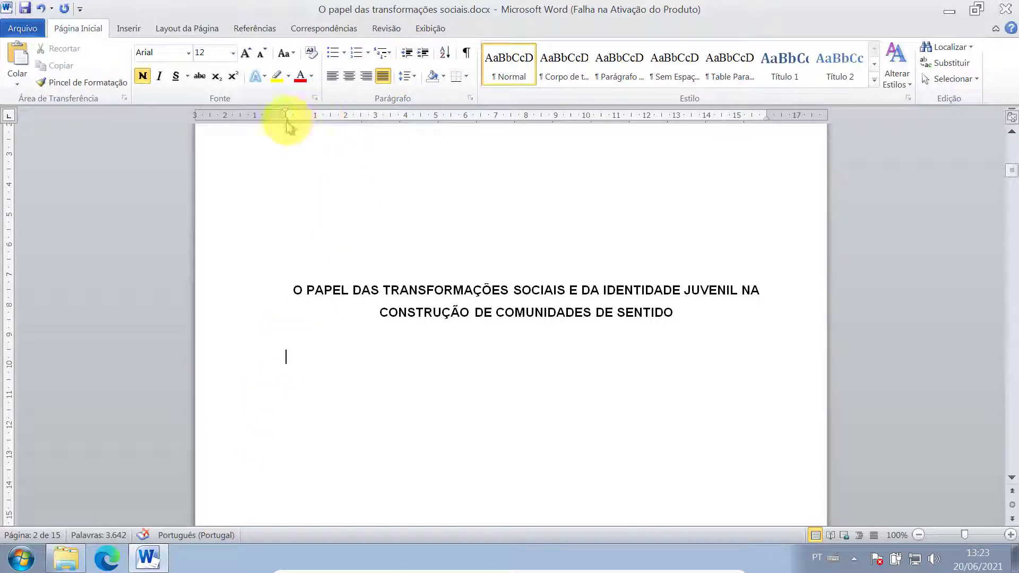
drag(285, 122, 405, 128)
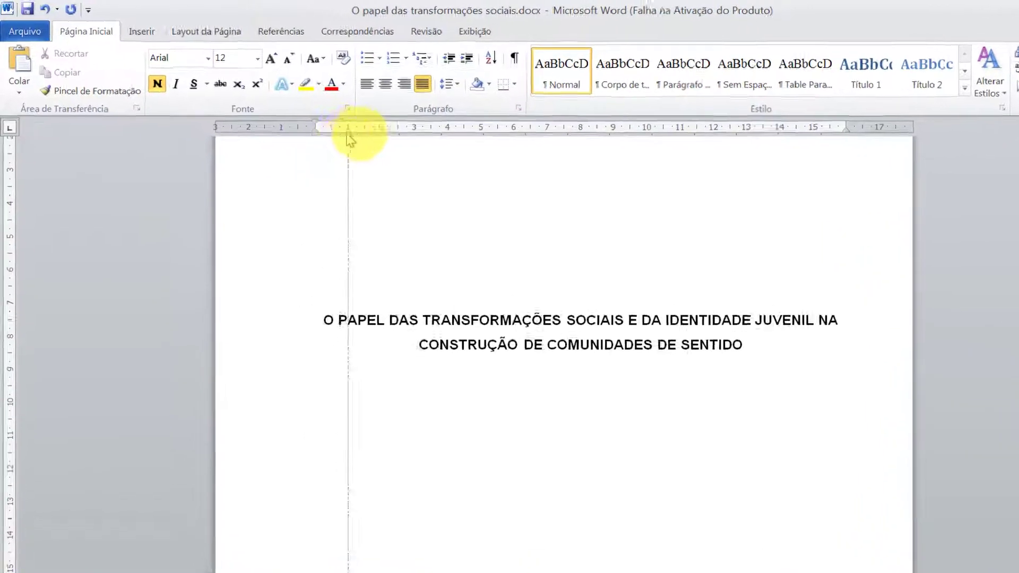
mouse_move(584, 183)
mouse_down()
mouse_move(761, 201)
mouse_move(764, 182)
mouse_up()
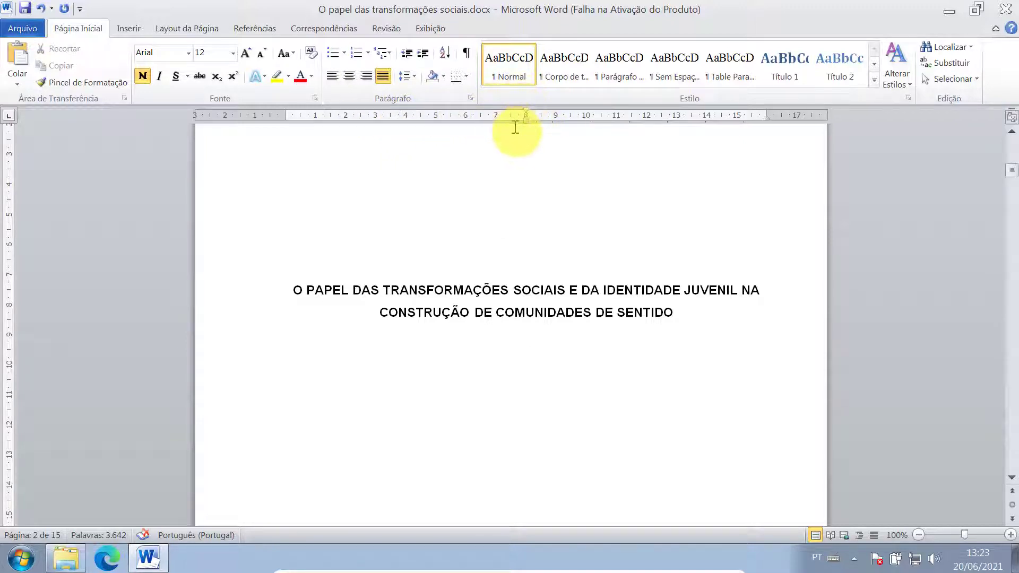
- Paste the work description, then add 'apresentado a disciplina de Informática Básica…' and the professor's full name
text(Trabalho sobre configuração de trabalhos acadêmicos)
click(600, 378)
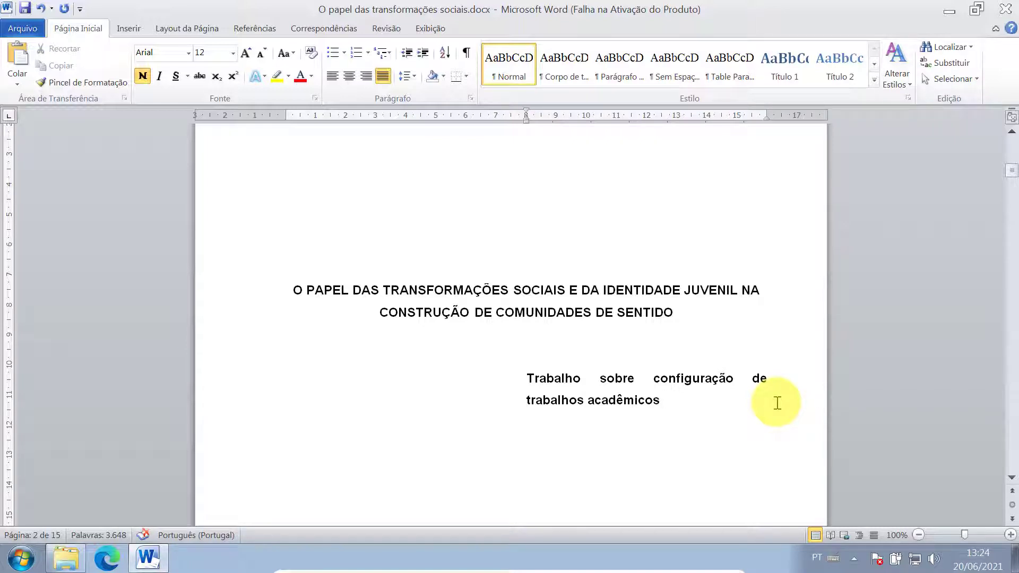
click(777, 403)
text(apresentado)
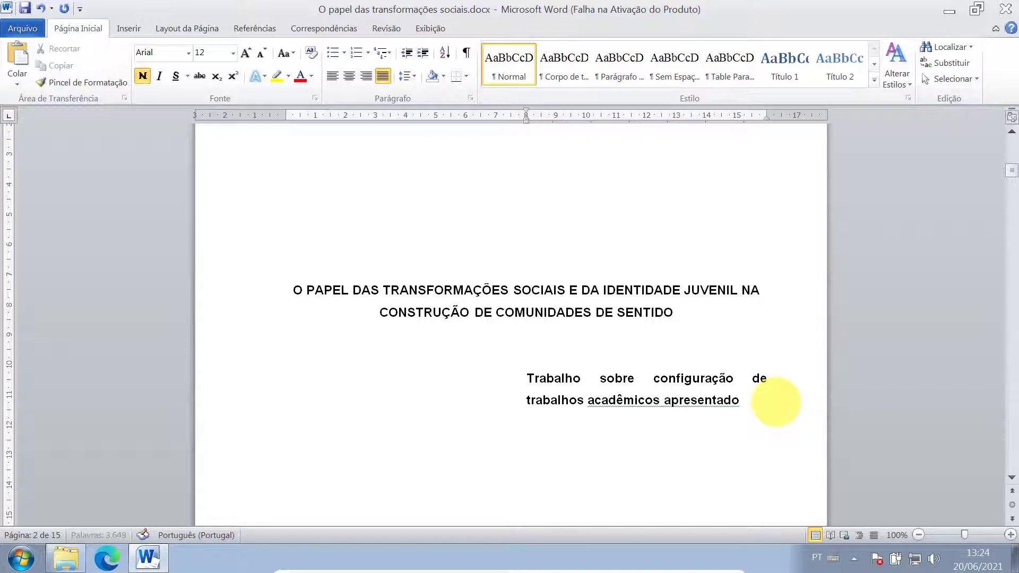
text( a discipli)
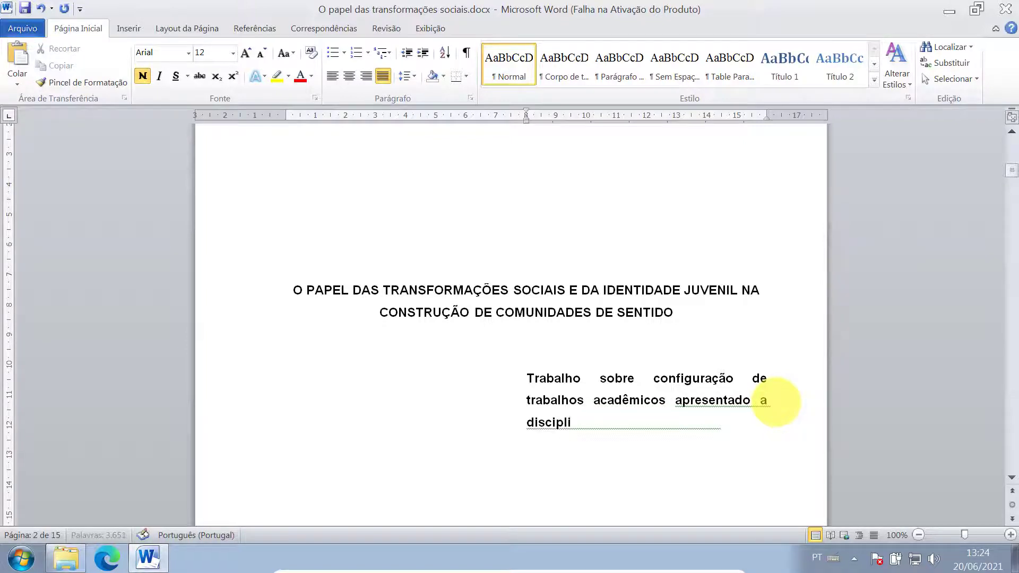
text(na de Inform)
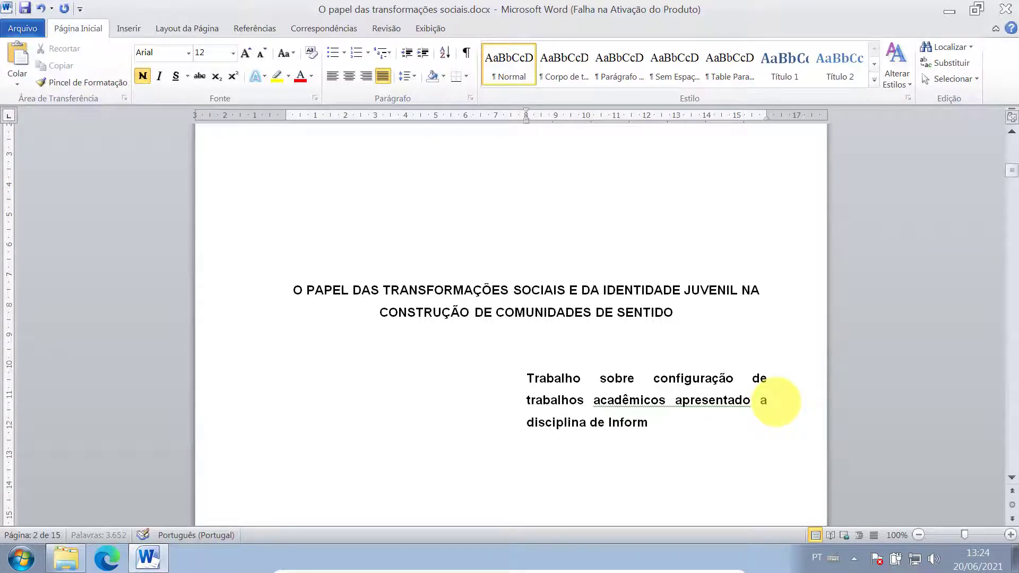
text(ática Básica como)
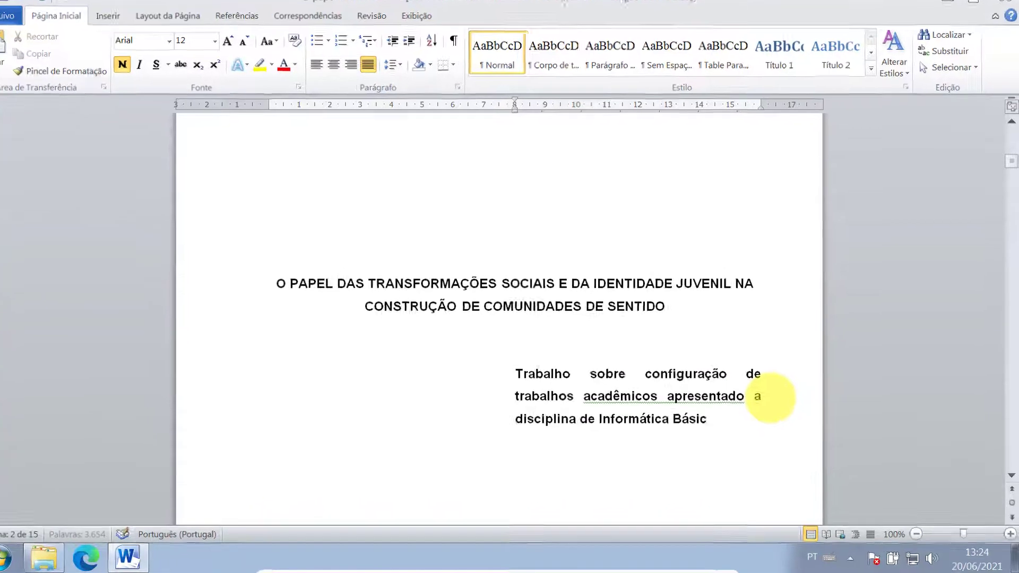
text( r)
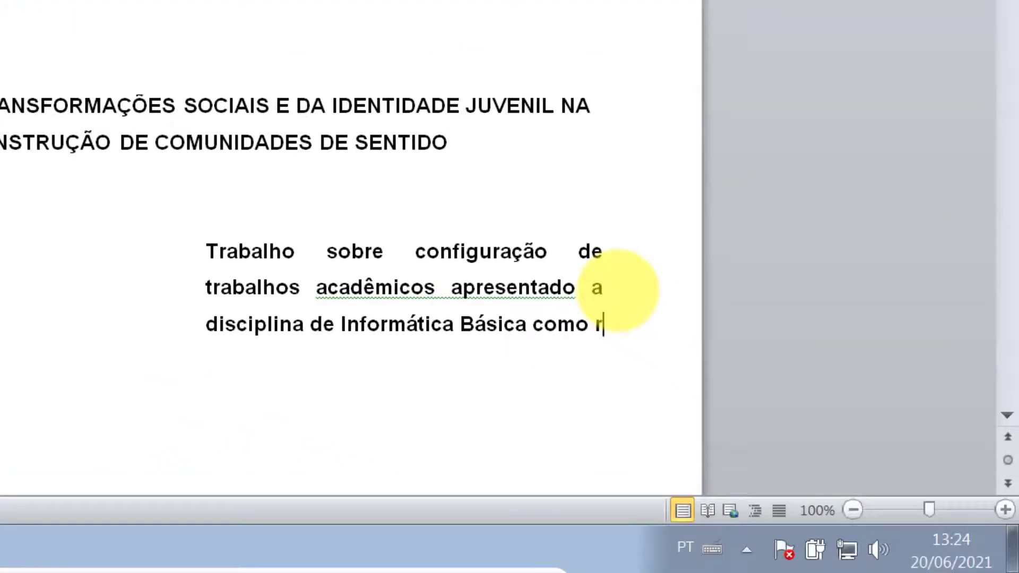
text(equisito)
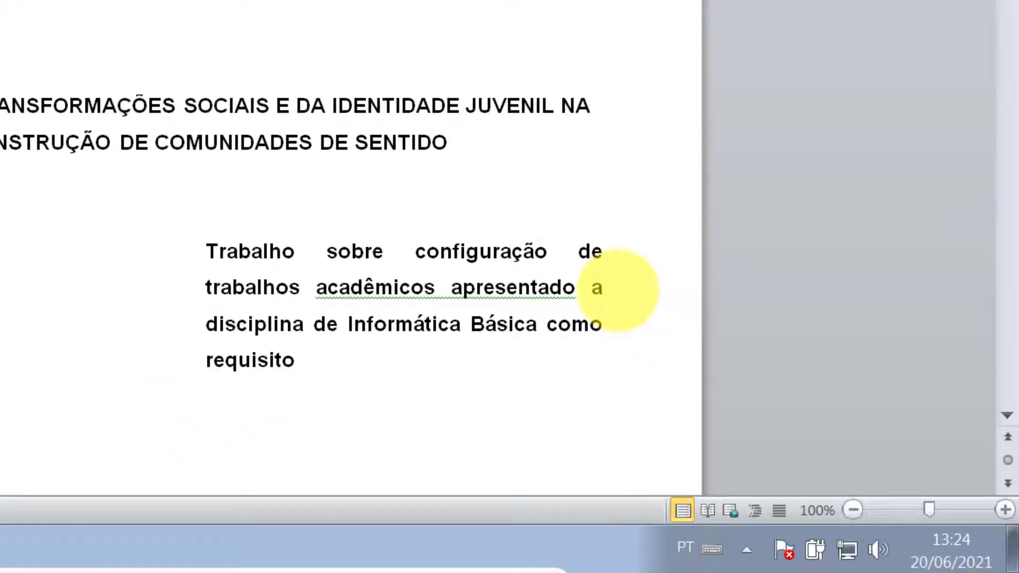
text( parcial para)
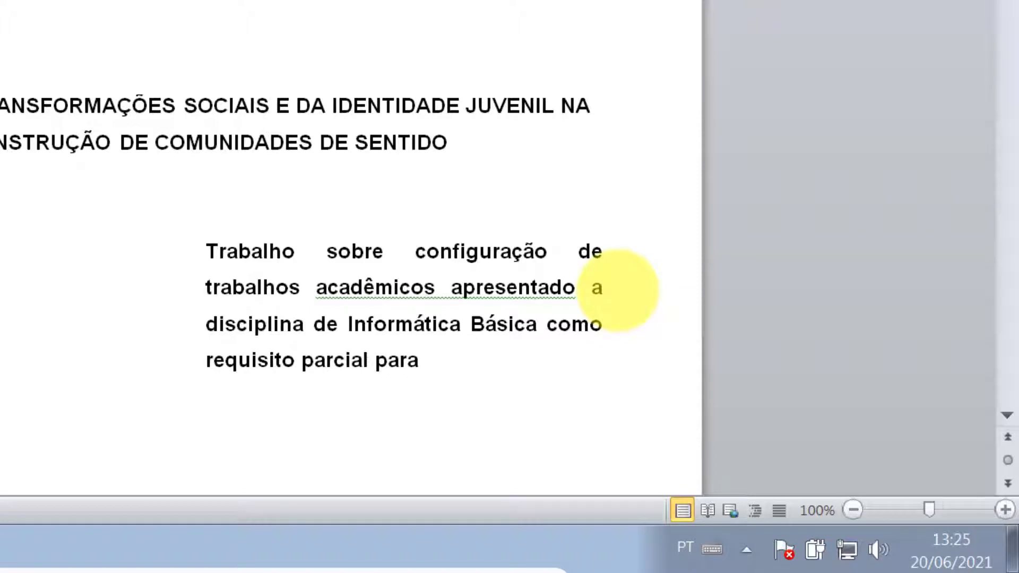
text( obtenção de)
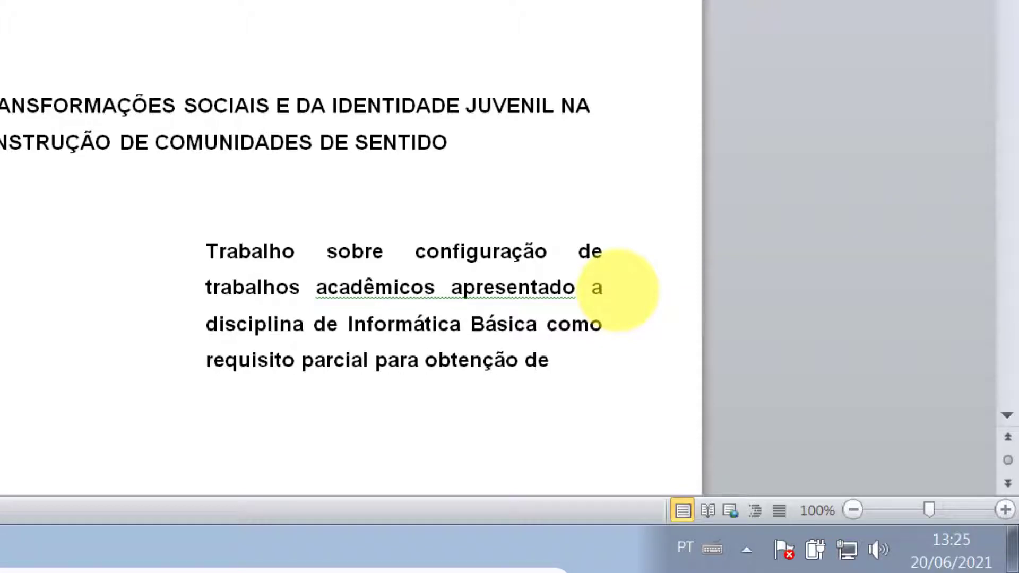
text( nota.)
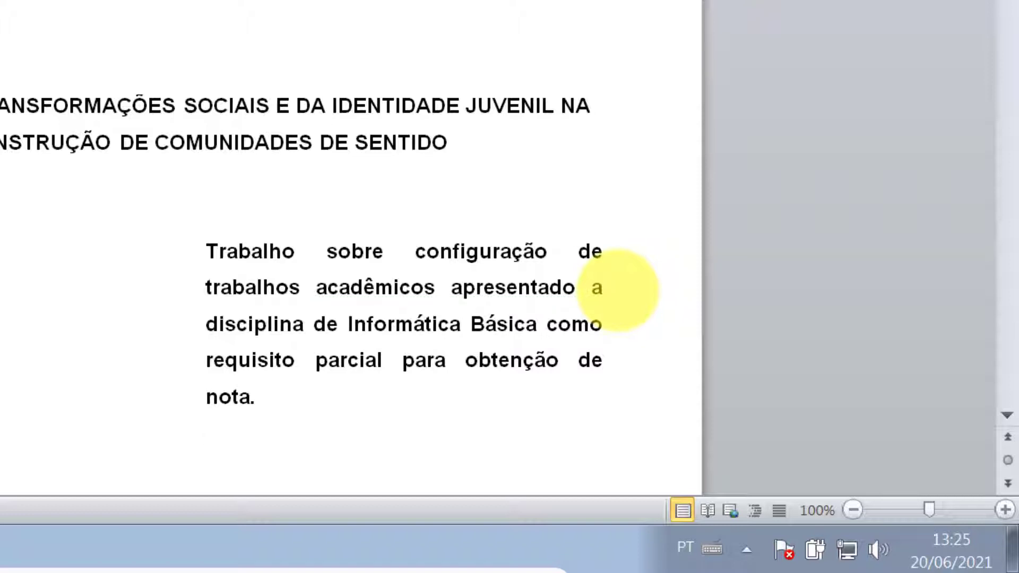
text(Professora)
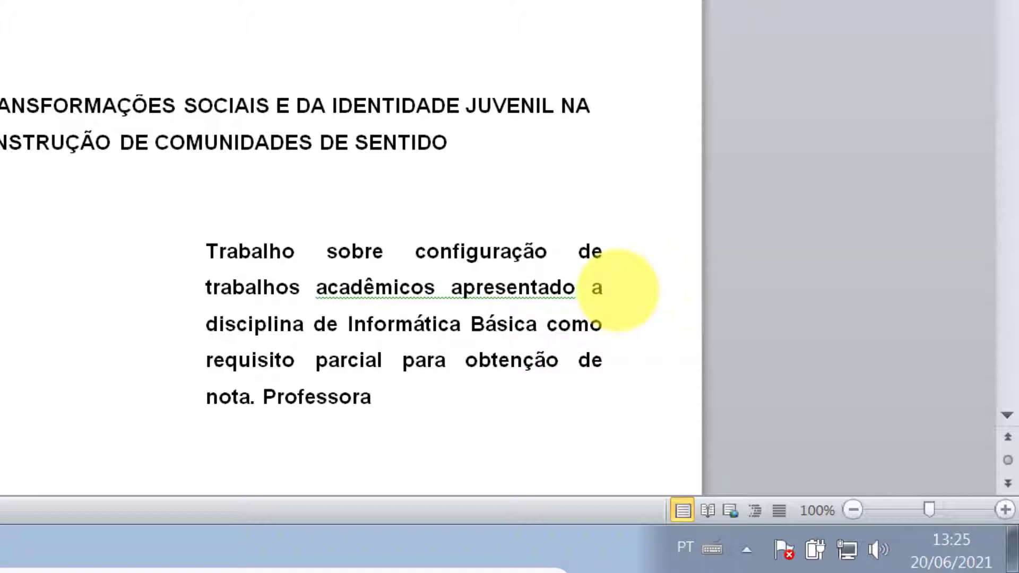
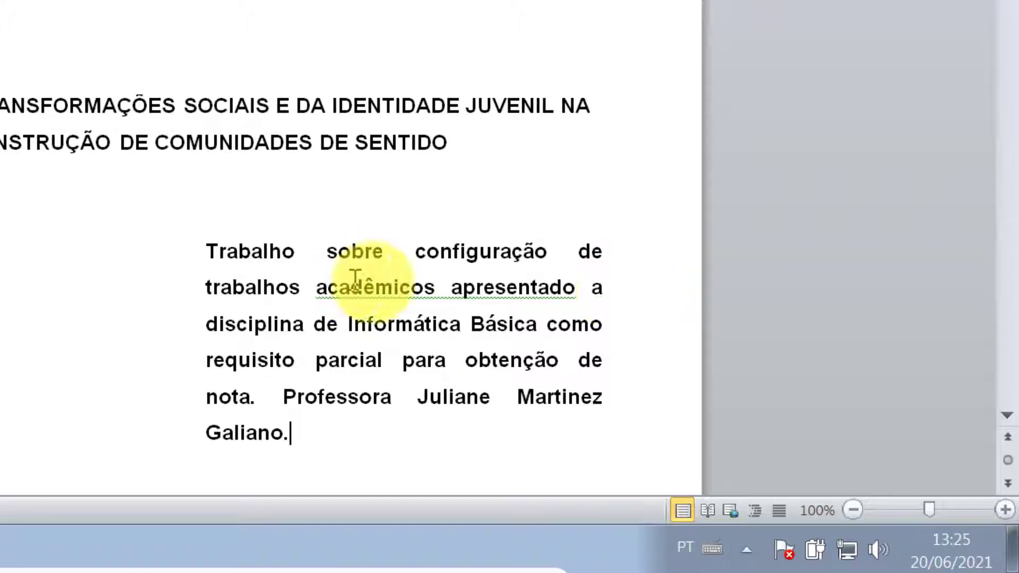
scroll(361, 276, down, 2)
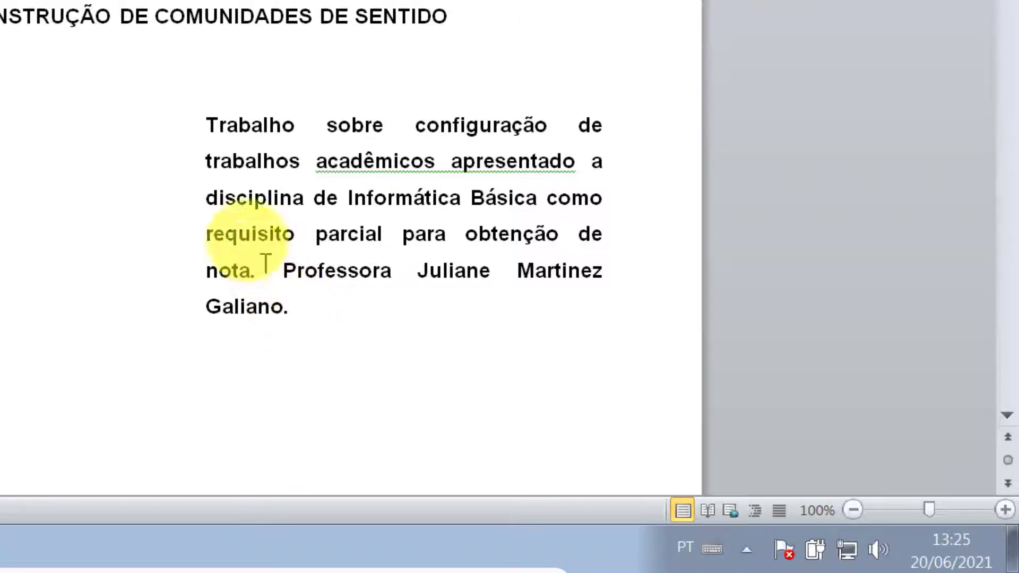
- Remove the bold from the whole work note and set its line spacing to single
drag(206, 126, 294, 310)
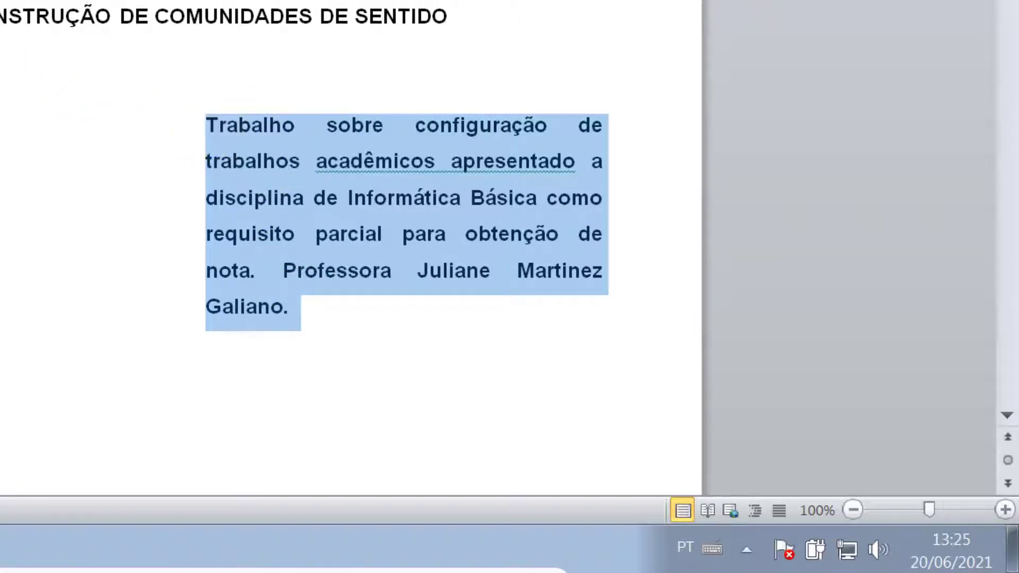
key(ctrl+b)
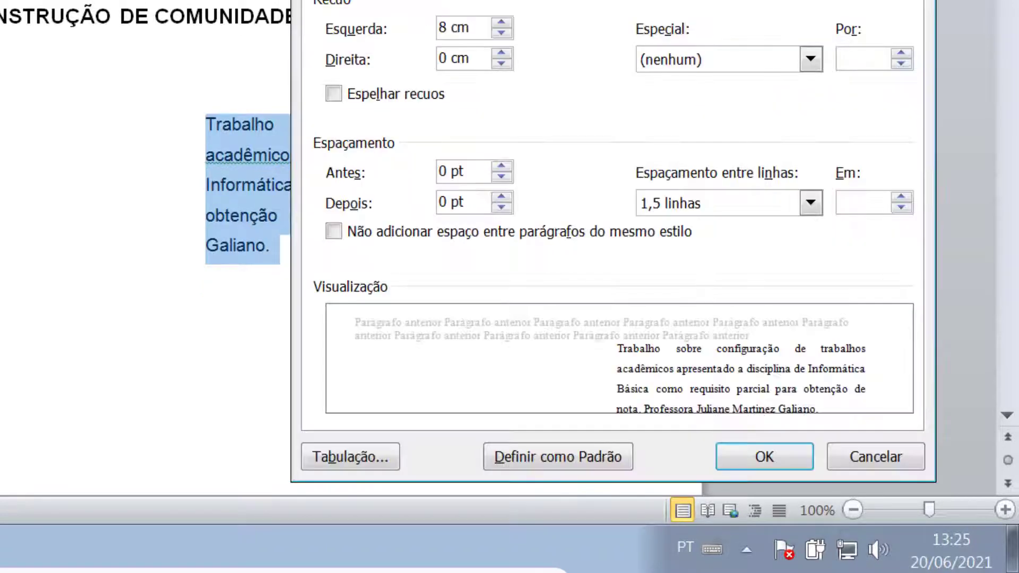
click(670, 204)
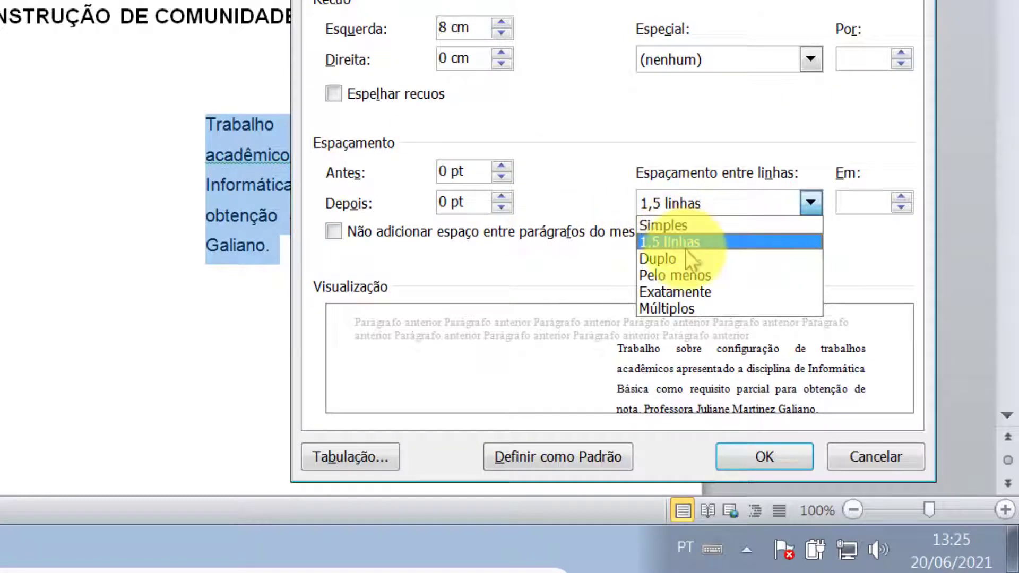
click(672, 224)
click(783, 463)
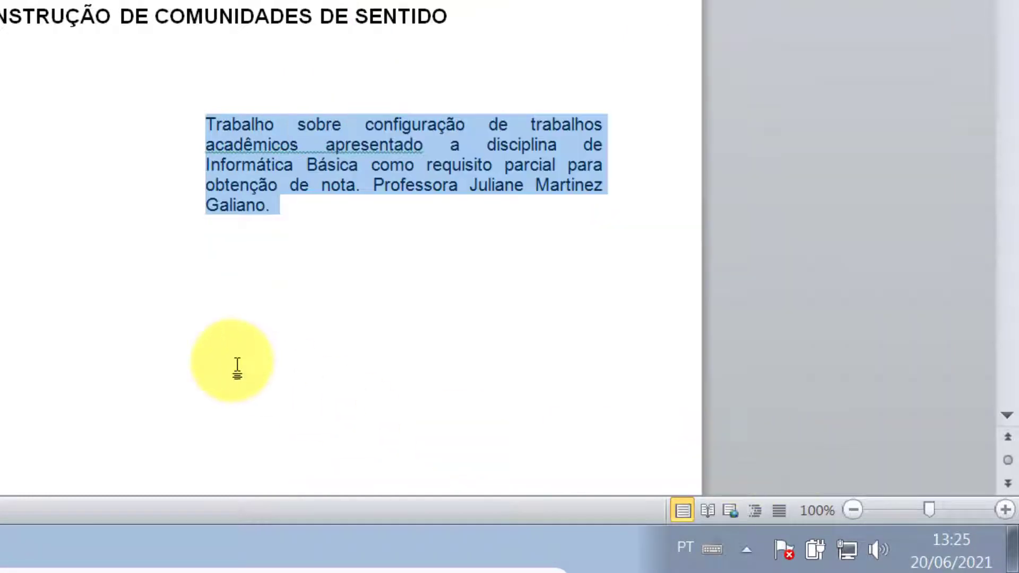
click(279, 223)
scroll(276, 266, down, 2)
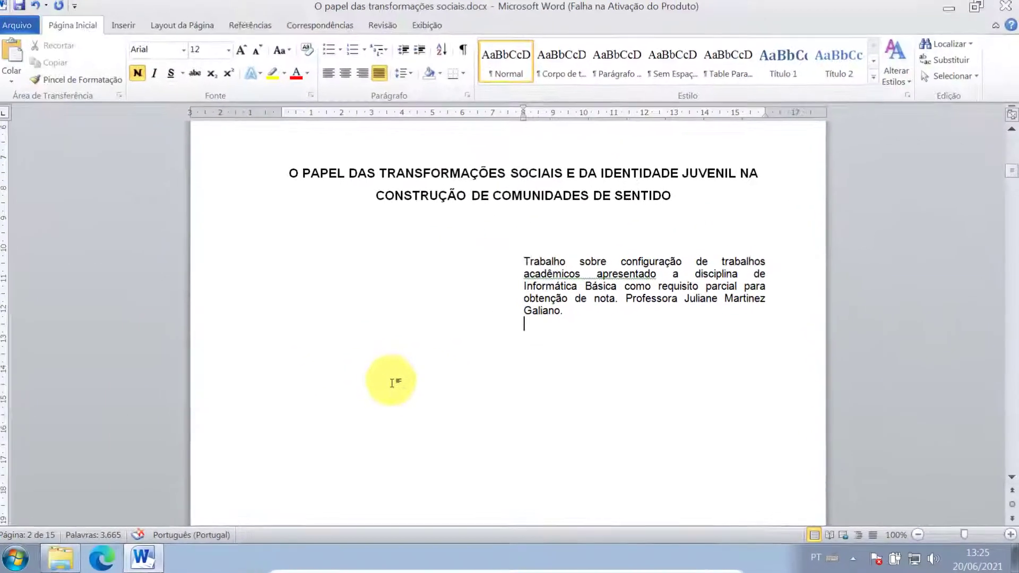
- Add a blank line below the note and select 'ARIQUEMES – RO' and '2021' on the cover
scroll(199, 385, down, 3)
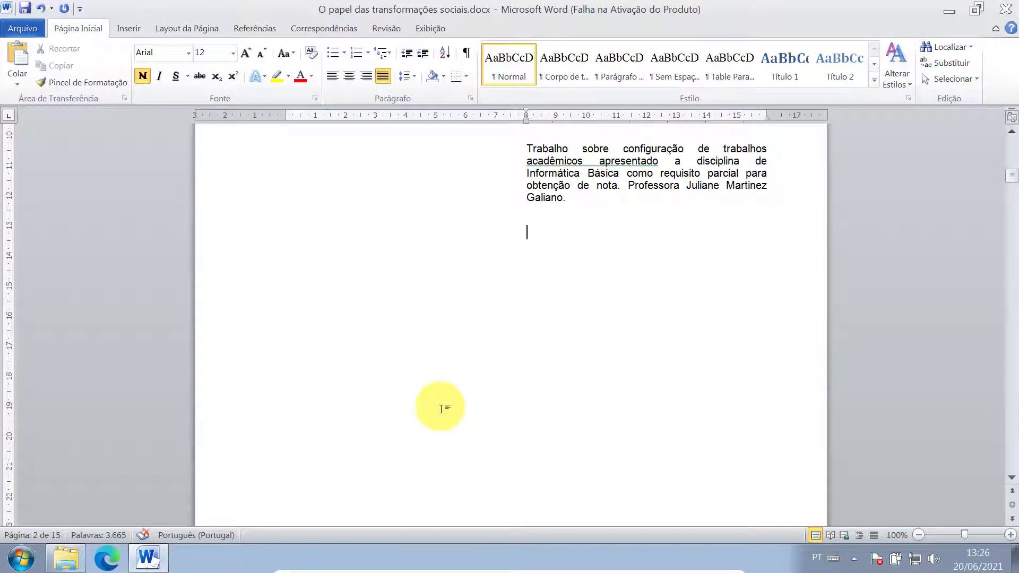
key(Return)
key(Return)
key(Return)
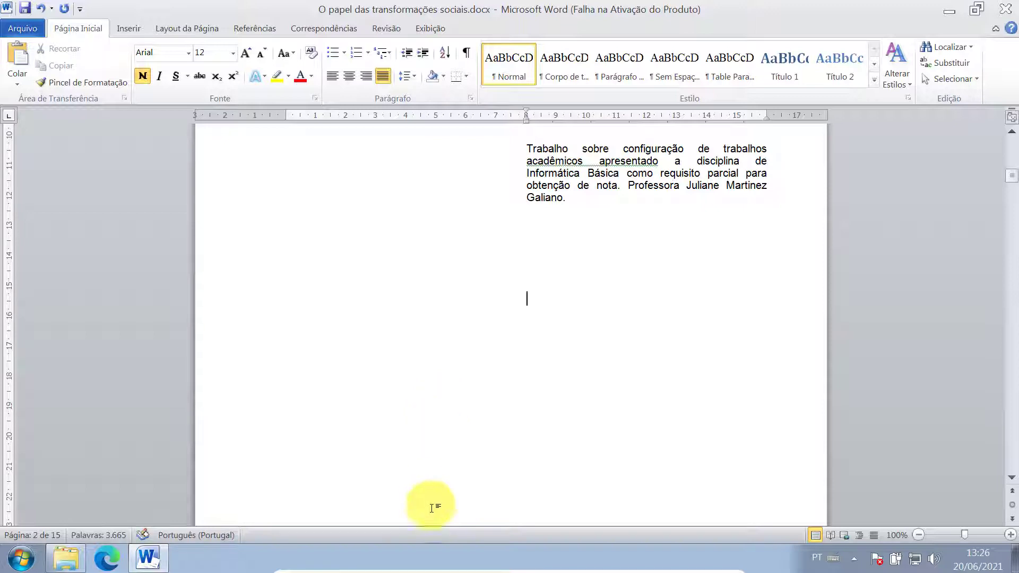
scroll(575, 385, down, 7)
scroll(569, 368, up, 2)
scroll(569, 368, up, 11)
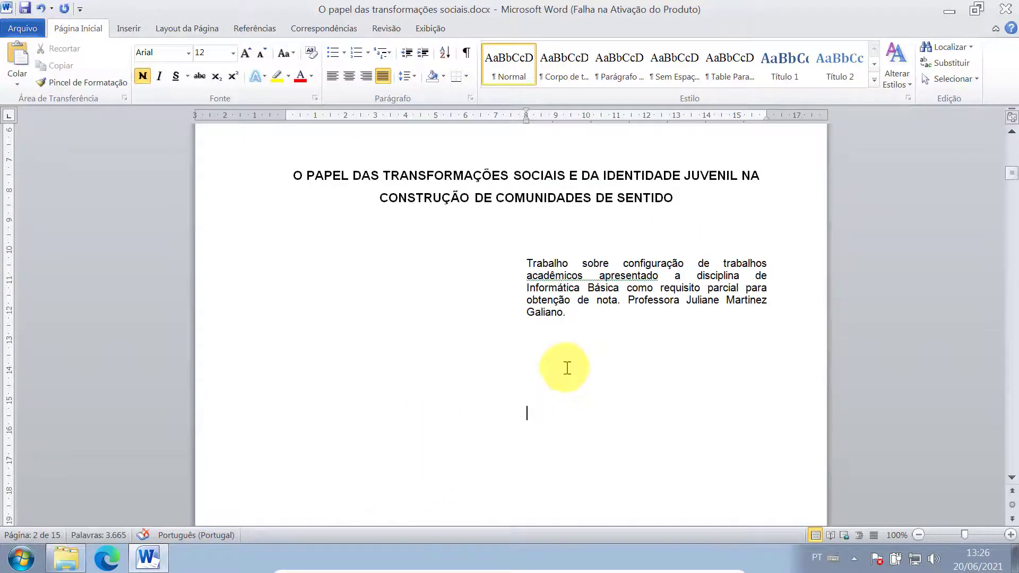
drag(470, 326, 557, 352)
key(ctrl+c)
- Paste 'ARIQUEMES – RO' and '2021' at the title page foot and delete the leftover blank page
scroll(558, 355, down, 10)
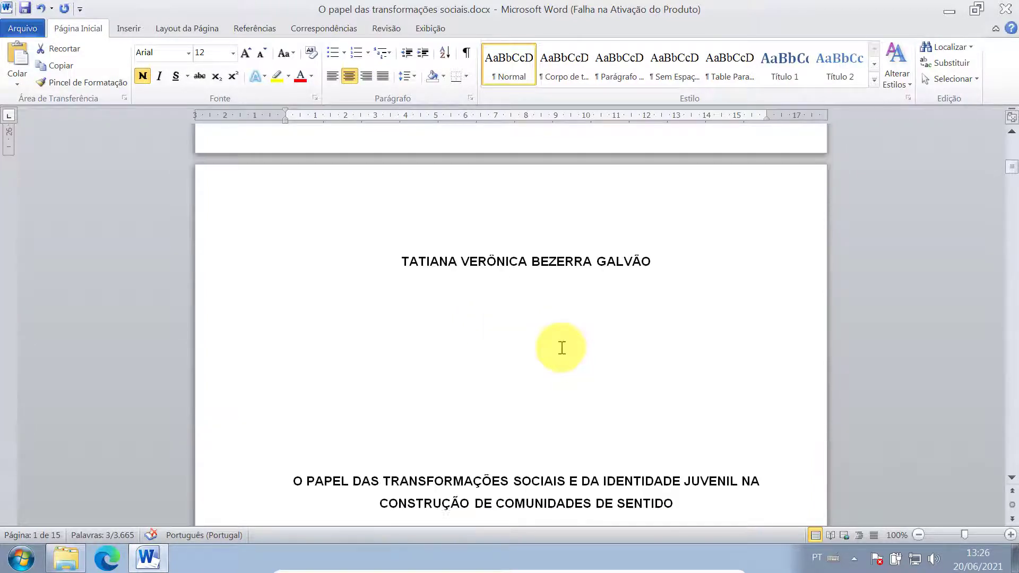
click(523, 337)
click(524, 337)
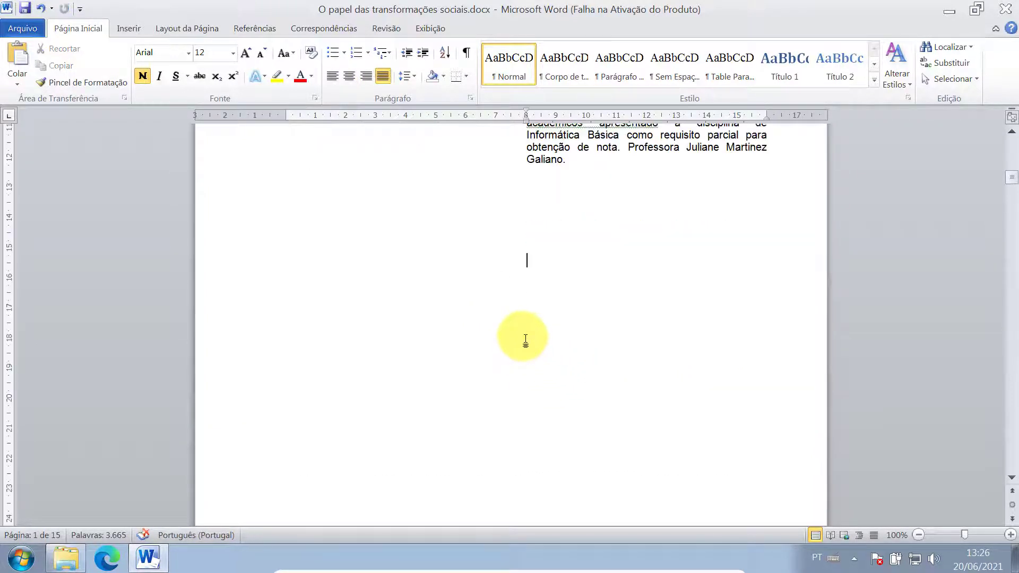
scroll(536, 329, down, 5)
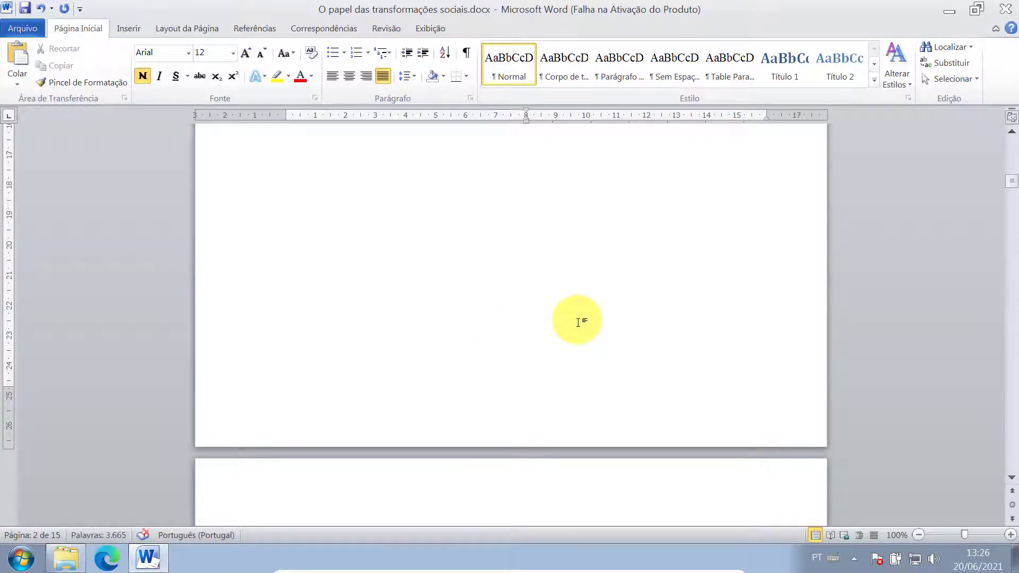
key(ctrl+v)
key(Delete)
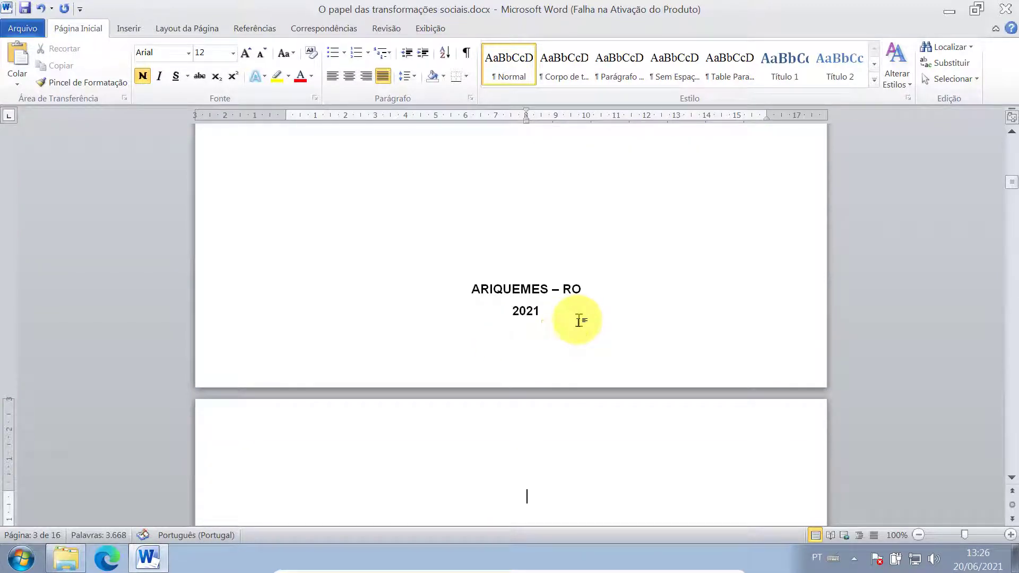
key(Delete)
key(Delete)
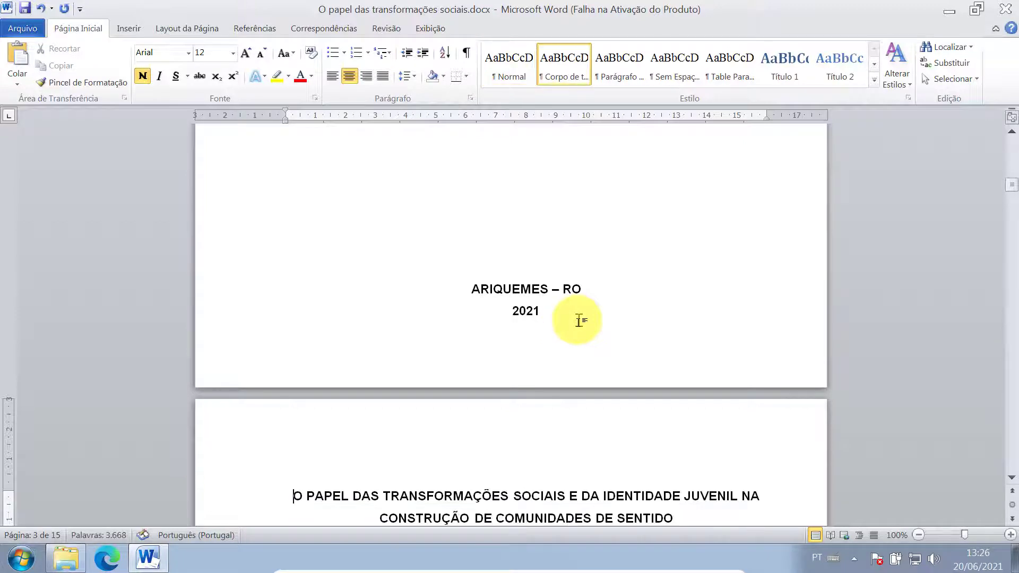
scroll(628, 310, up, 3)
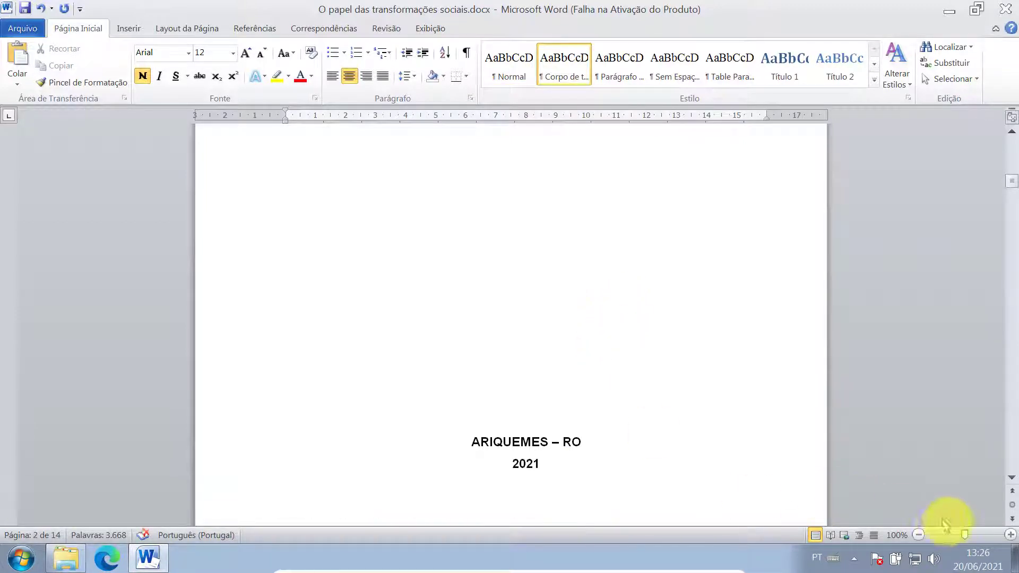
- Zoom out to 40% so three pages show side by side
click(918, 535)
click(920, 535)
click(920, 535)
click(920, 535)
click(919, 535)
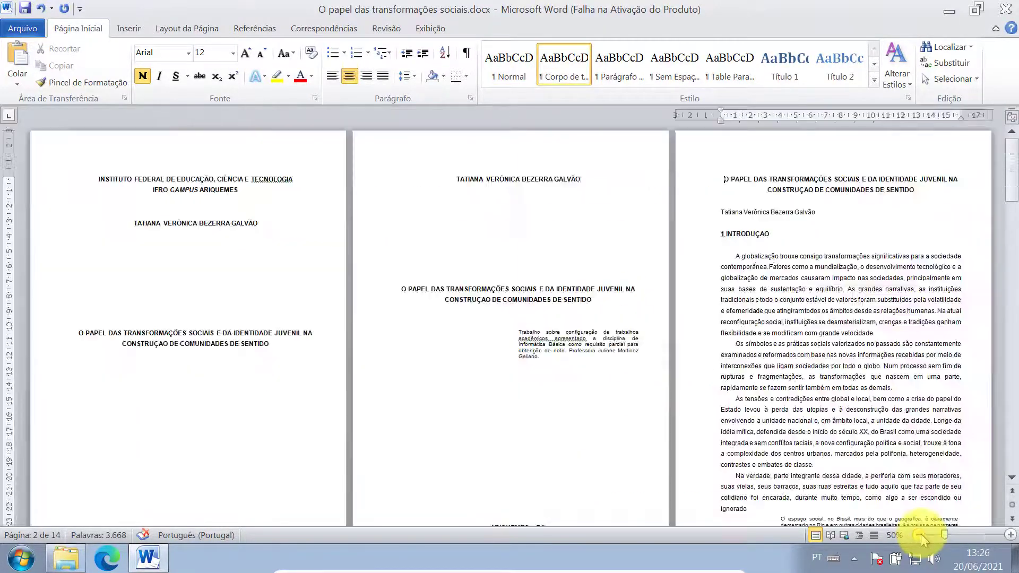
click(919, 535)
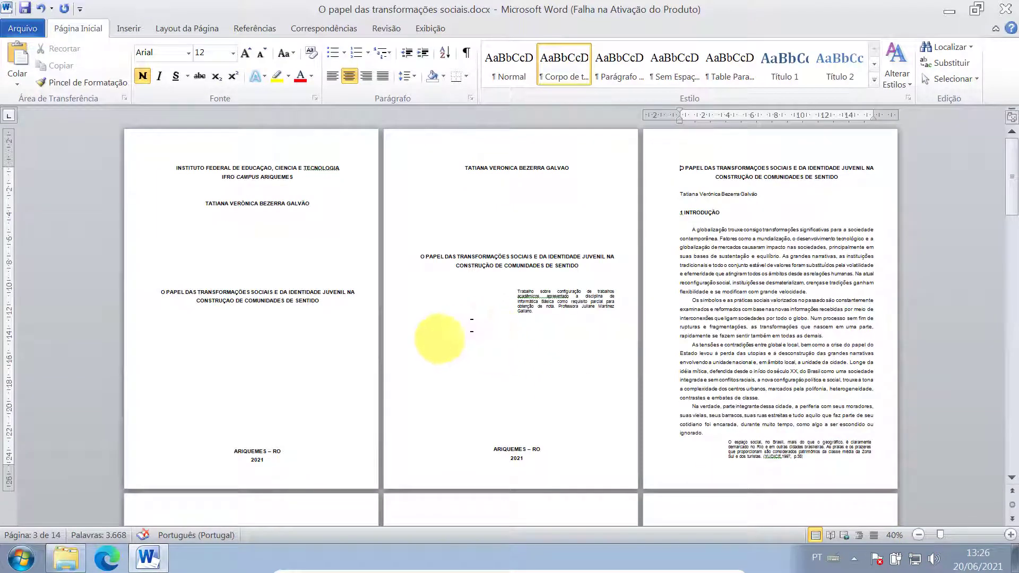
scroll(588, 379, down, 1)
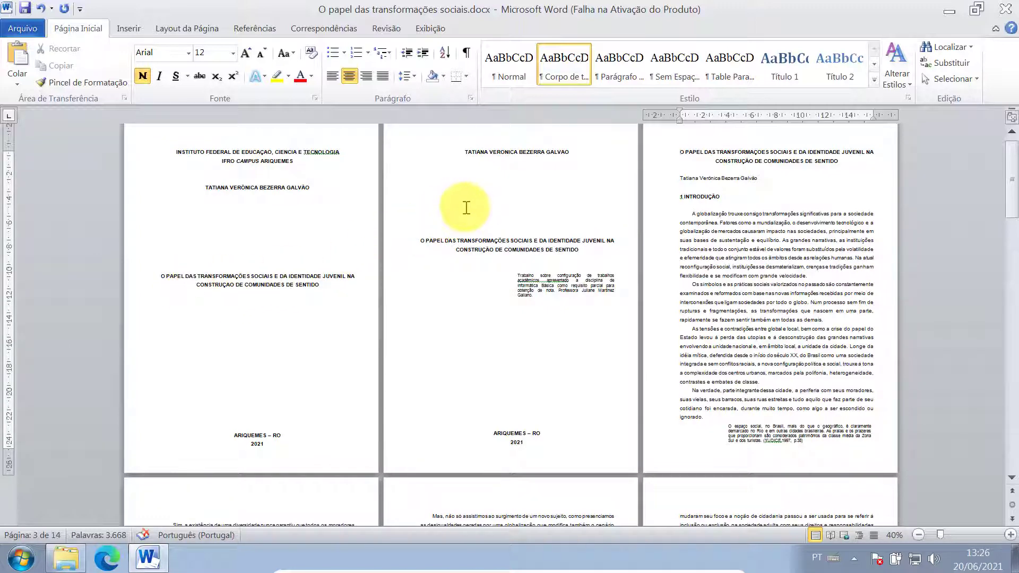
- Lower the title page heading one line, remove an empty line under the note, and save
click(487, 215)
key(Return)
key(Return)
key(Return)
key(Return)
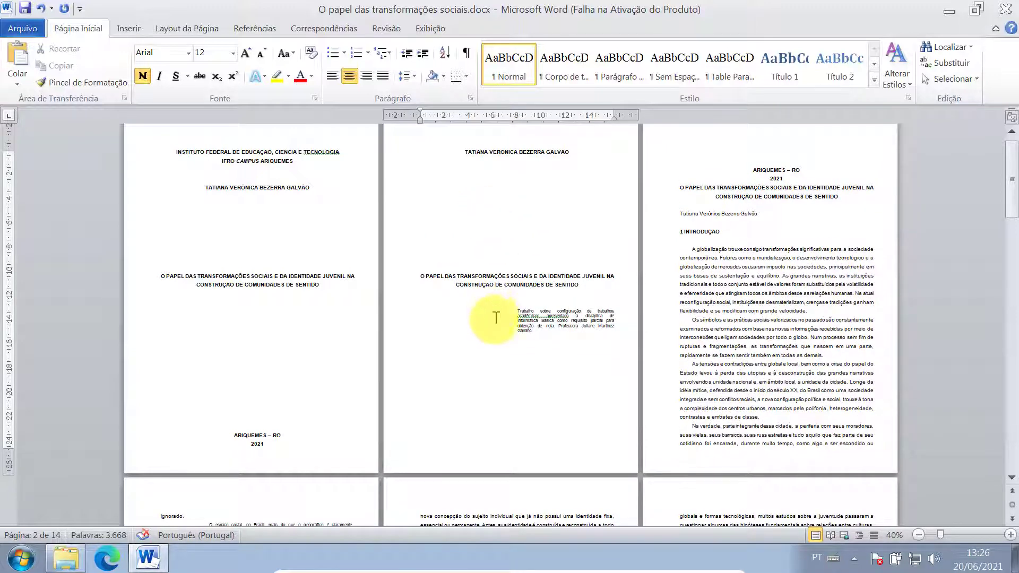
scroll(690, 196, down, 2)
scroll(823, 159, up, 3)
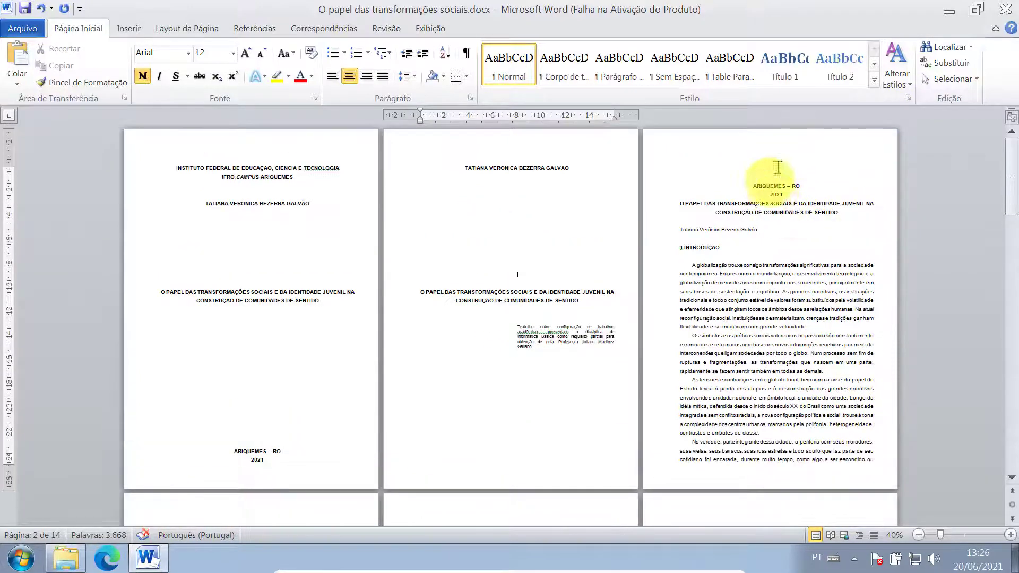
click(579, 388)
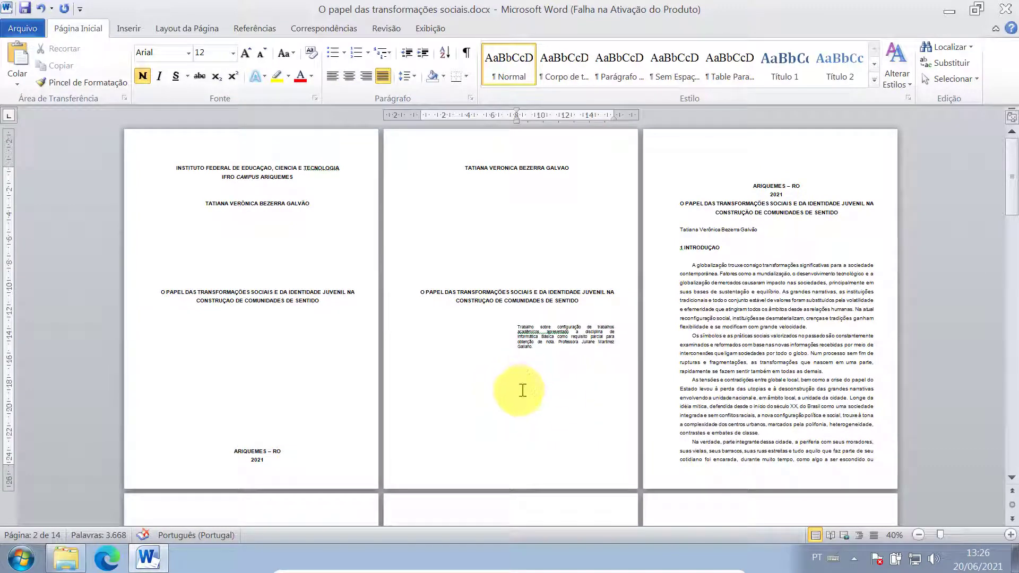
key(Delete)
key(Delete)
key(Delete)
key(Delete)
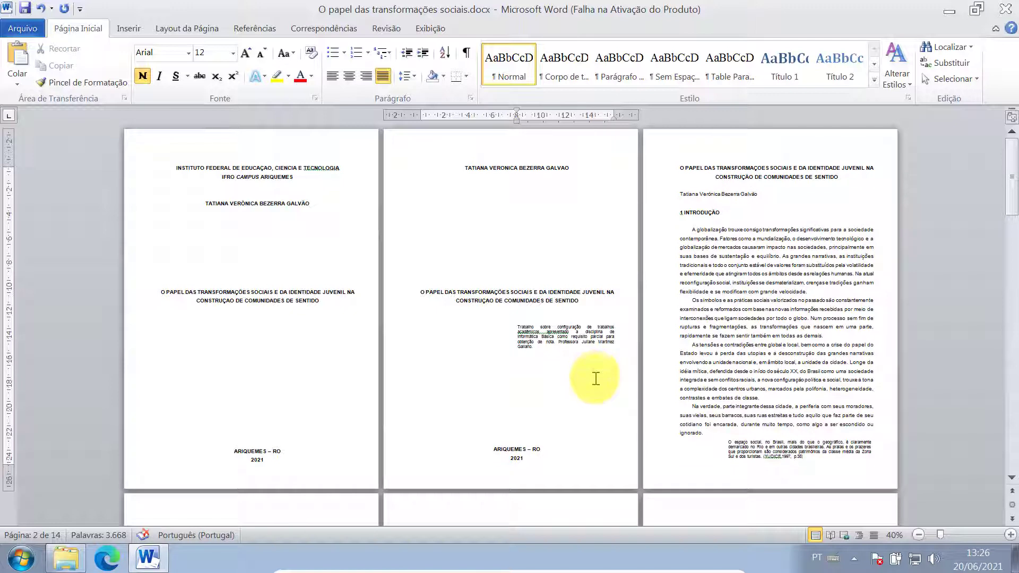
key(ctrl+s)
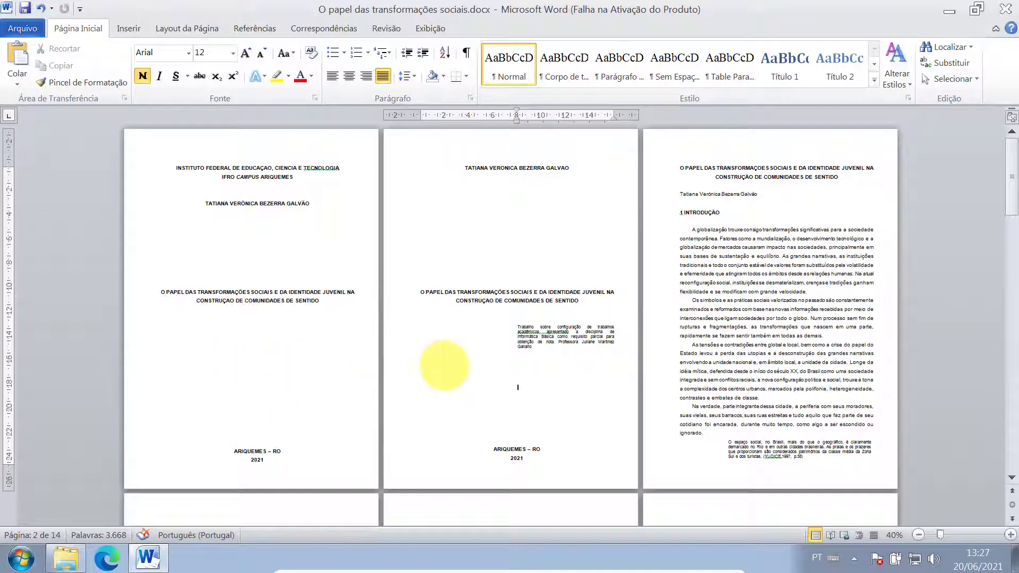
- Select and delete the title page text from name to year, then undo to restore it
drag(518, 326, 534, 347)
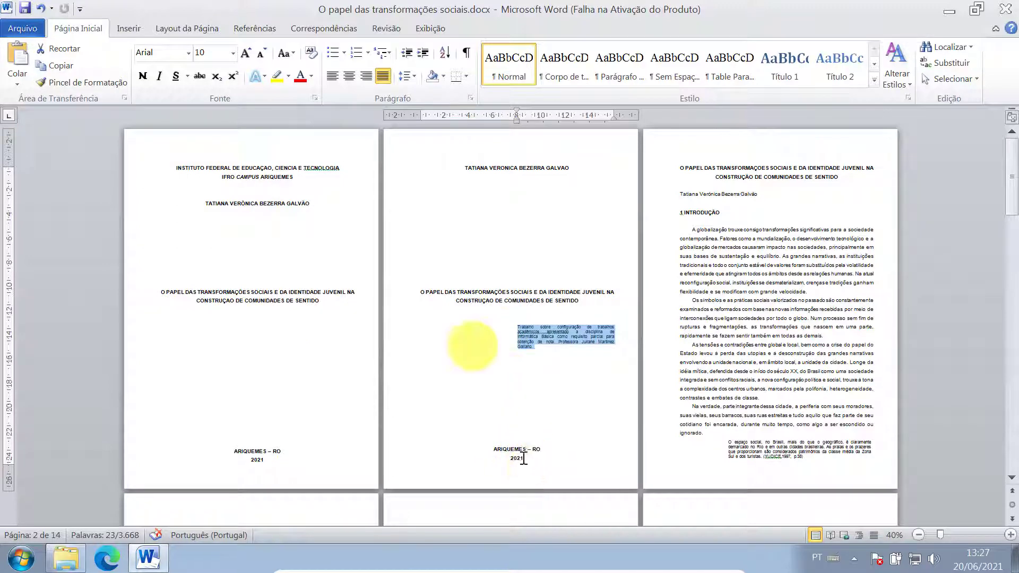
drag(455, 167, 525, 471)
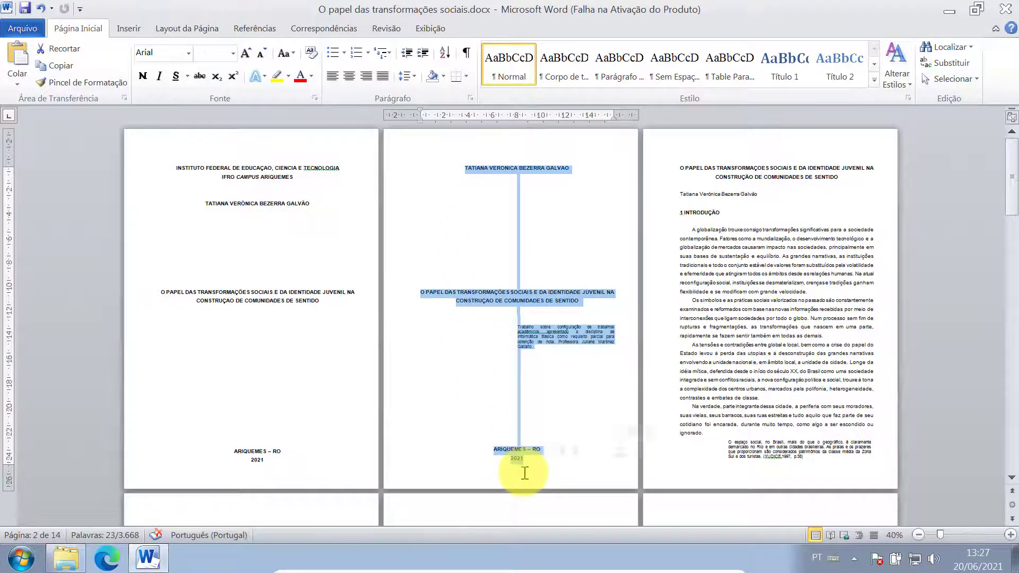
key(Delete)
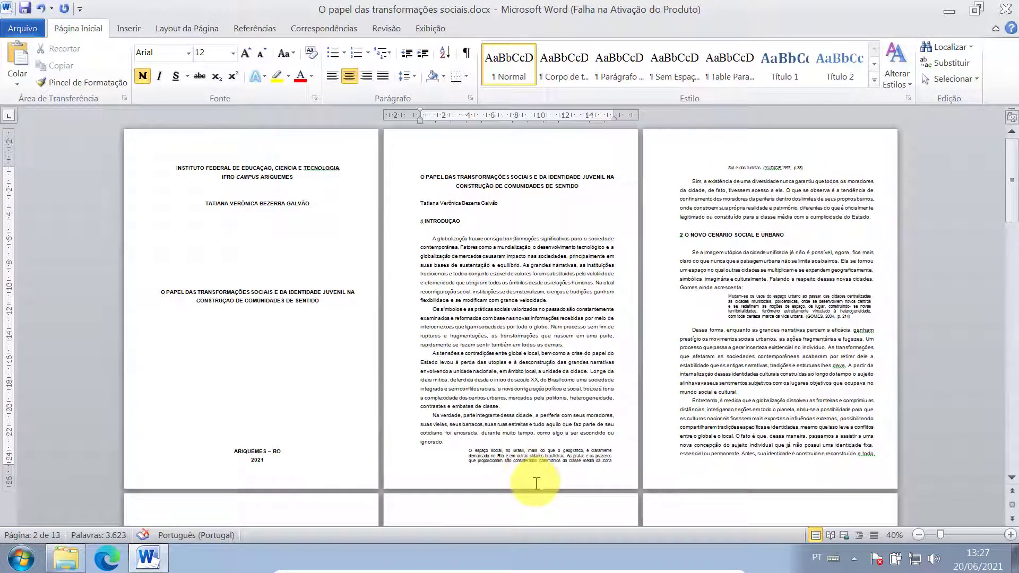
key(ctrl+z)
click(536, 371)
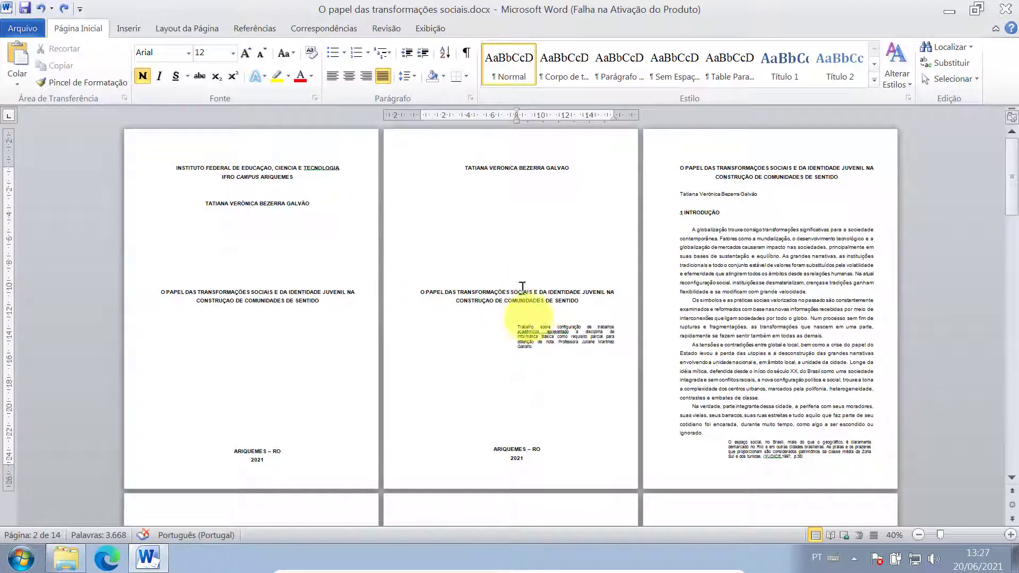
- Insert a page break after '2021' at the foot of the title page
scroll(548, 409, down, 1)
scroll(461, 371, up, 1)
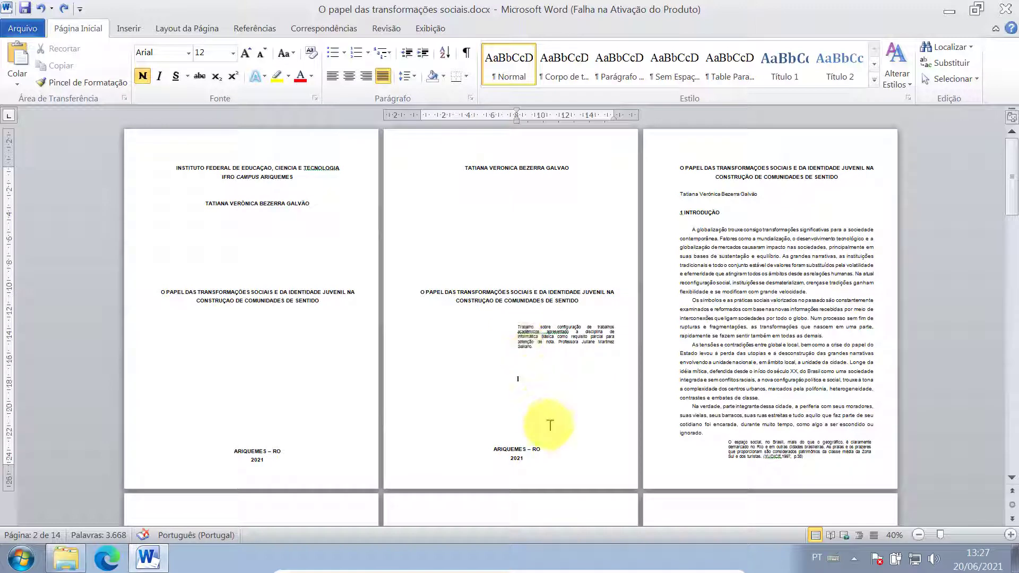
click(534, 459)
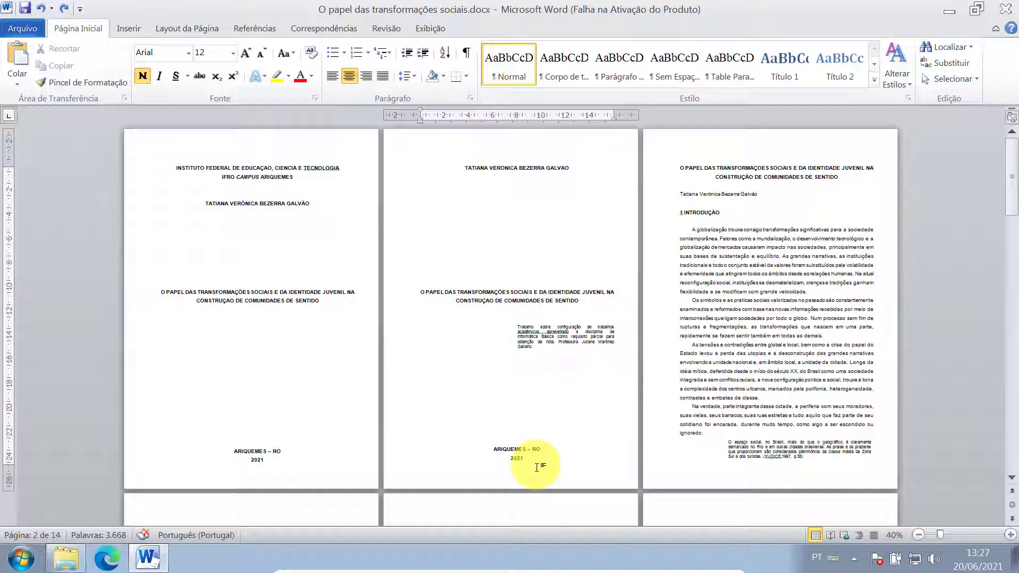
key(ctrl+Return)
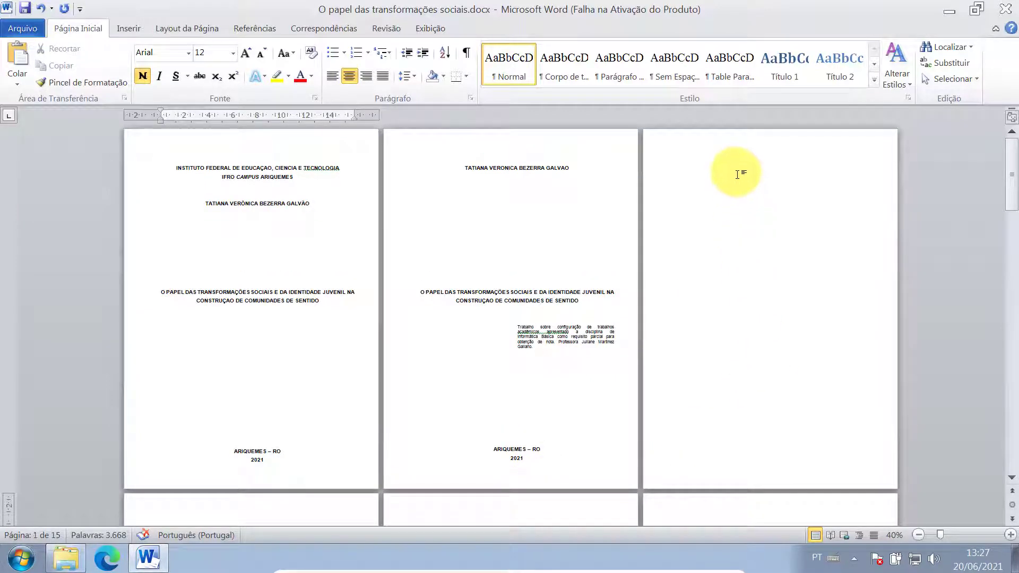
- Type the SUMÁRIO heading at the top of the new page and add a blank line below it
click(738, 174)
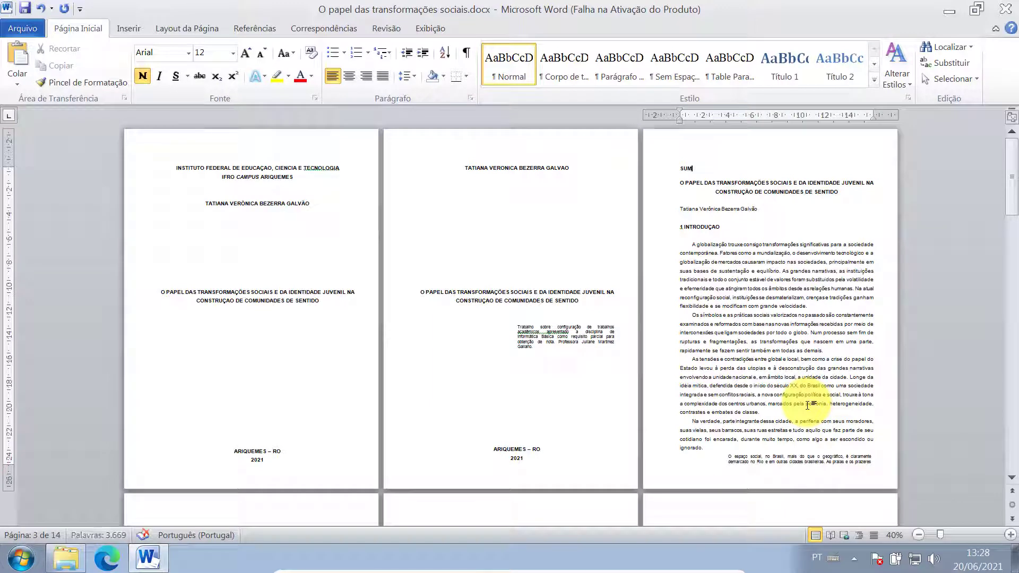
text(RIO)
key(Return)
key(Return)
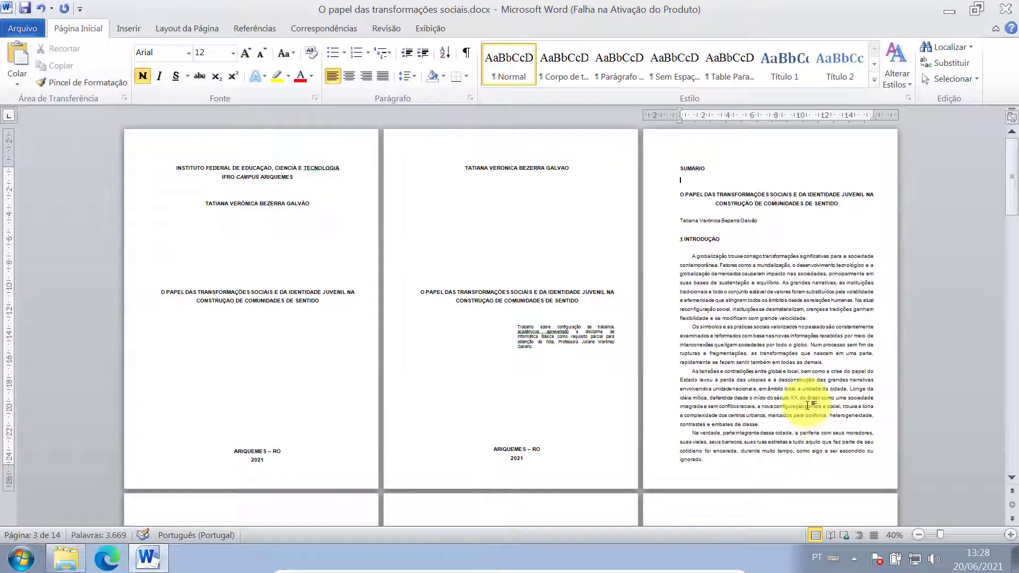
- Zoom in to 90% and move the paper's title onto the next page with a page break
click(681, 194)
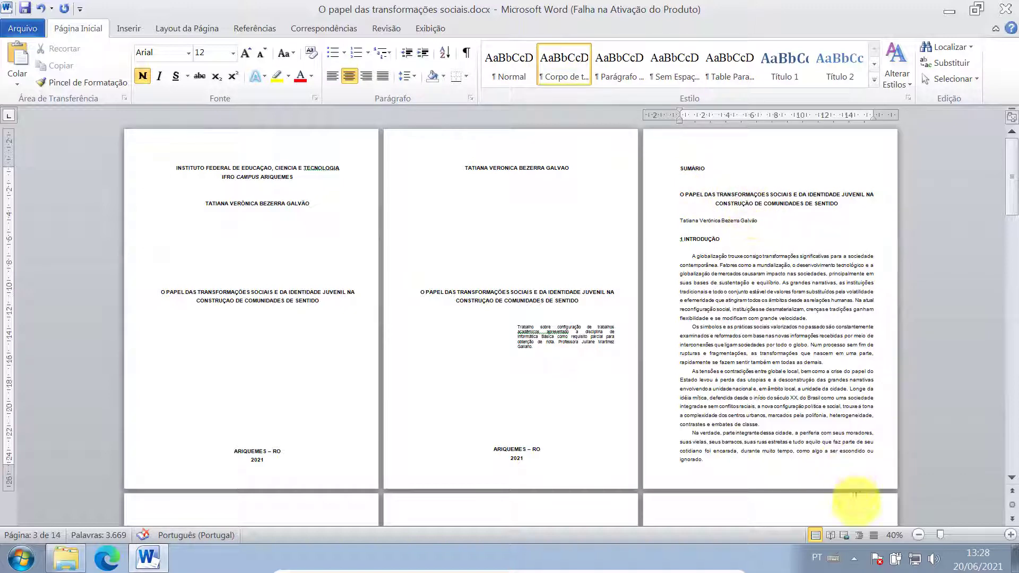
click(1010, 535)
click(1010, 534)
click(1011, 535)
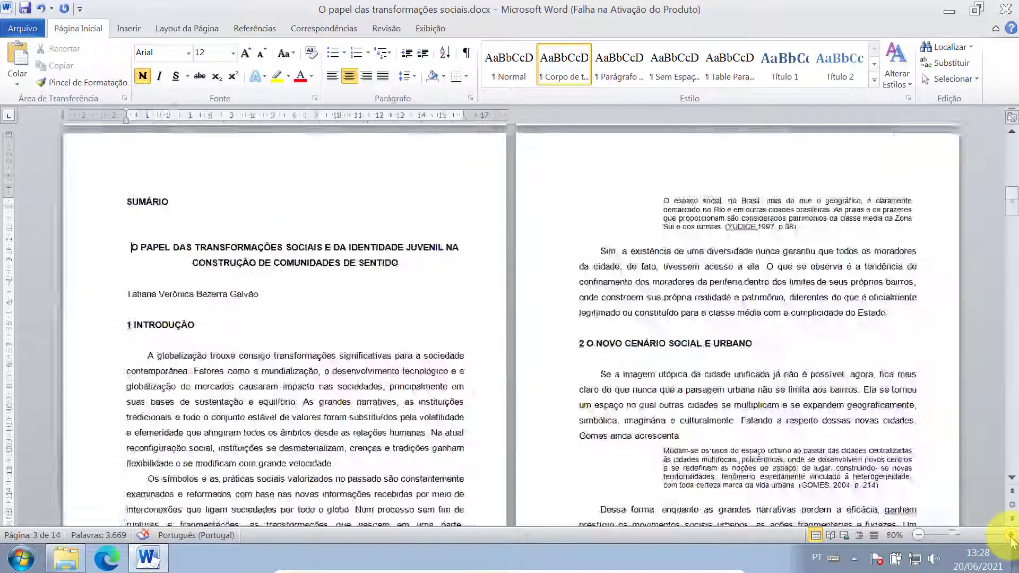
click(1010, 535)
click(1010, 535)
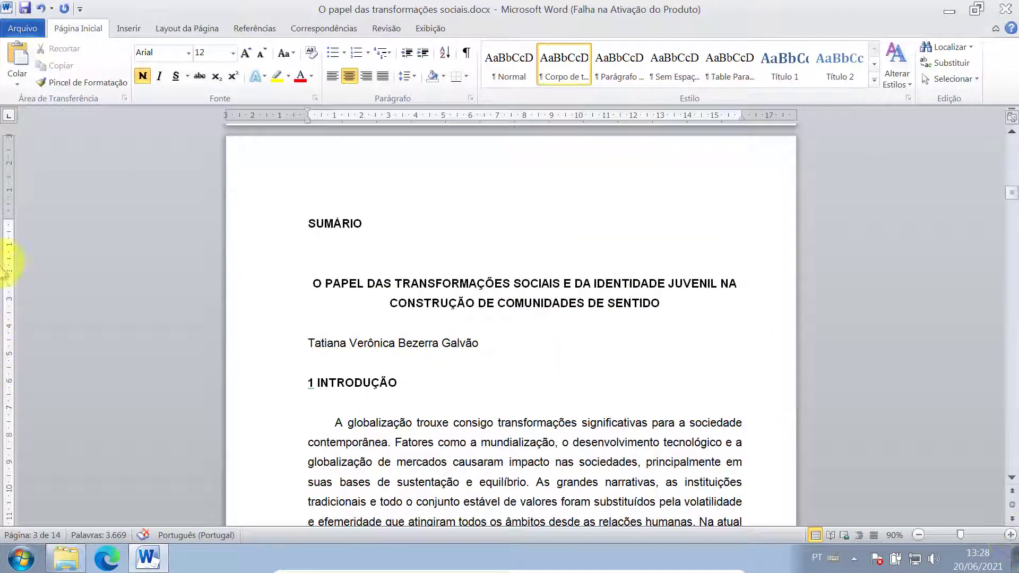
key(ctrl+Return)
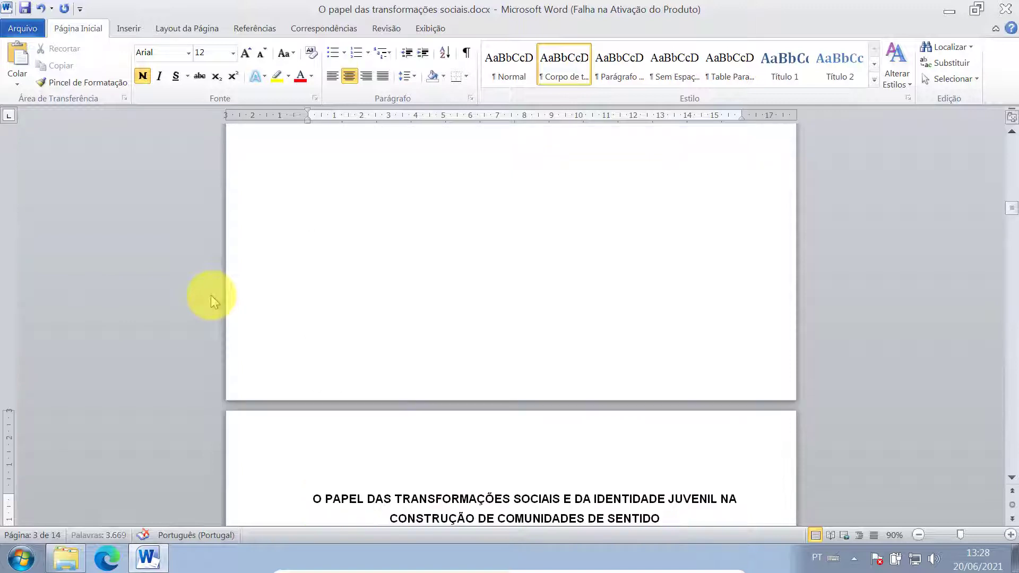
scroll(451, 366, up, 5)
- Center the SUMÁRIO heading
scroll(445, 364, up, 2)
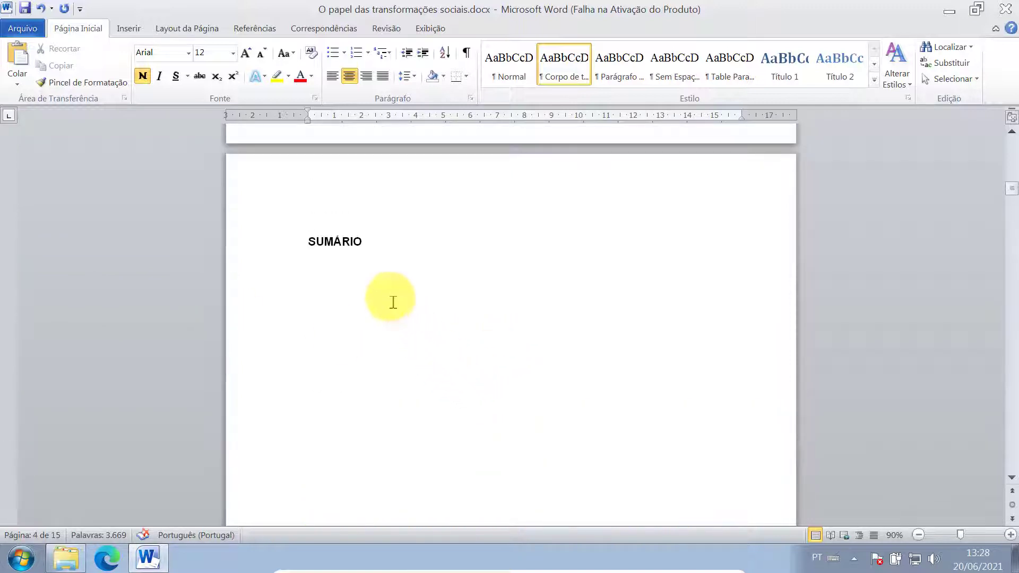
click(382, 241)
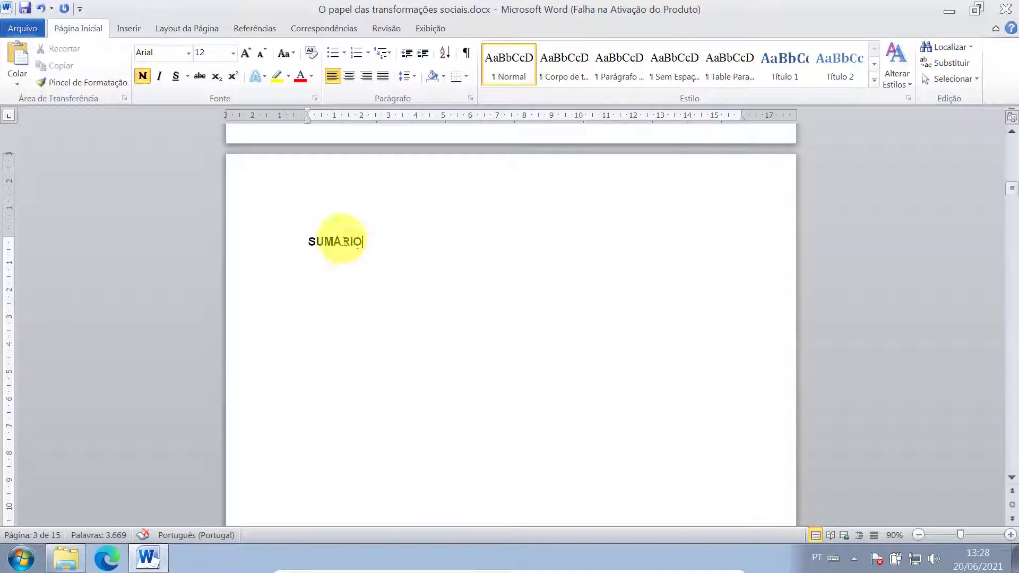
click(350, 77)
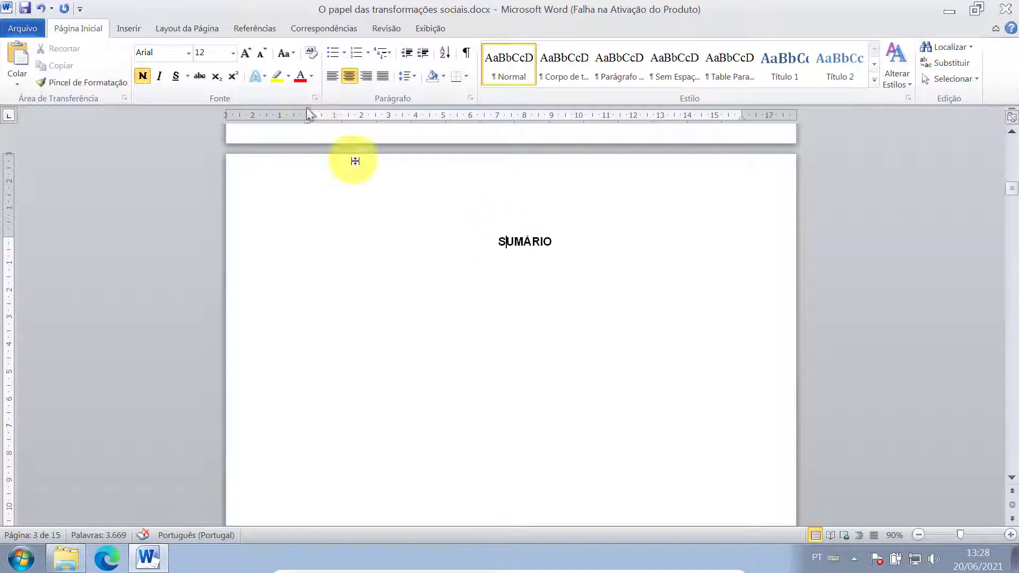
- Justify the empty lines below SUMÁRIO and set their line spacing to 1,5 linhas
click(494, 277)
click(505, 266)
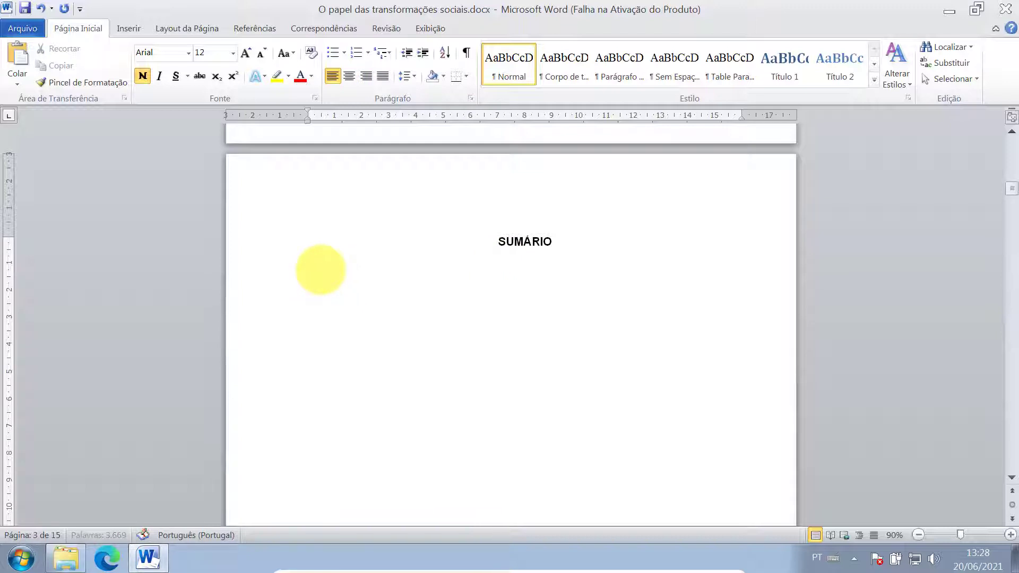
key(shift+Down)
key(shift+Down)
key(shift+Down)
key(shift+Down)
key(shift+Down)
key(shift+Down)
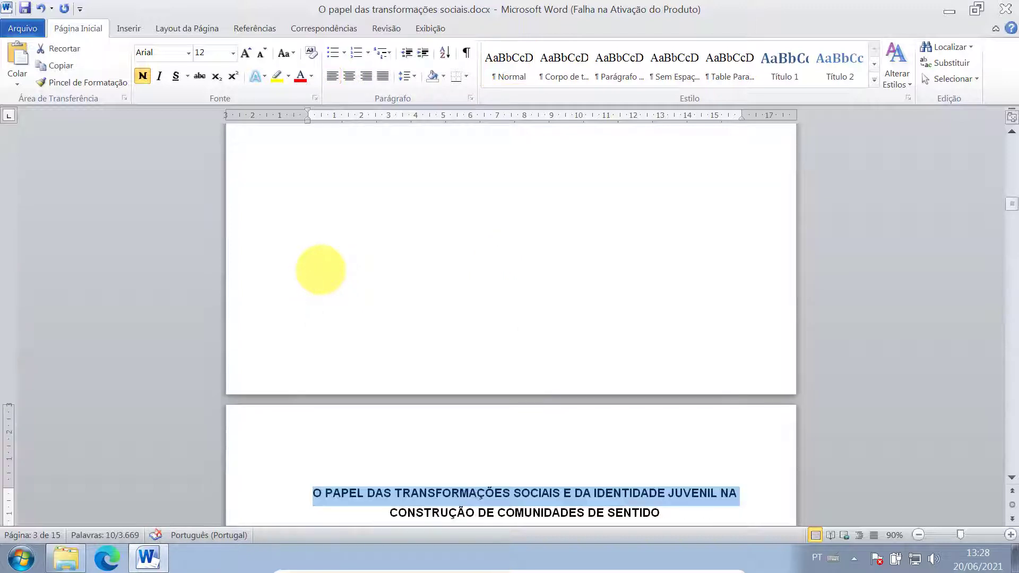
key(shift+Up)
scroll(320, 270, up, 15)
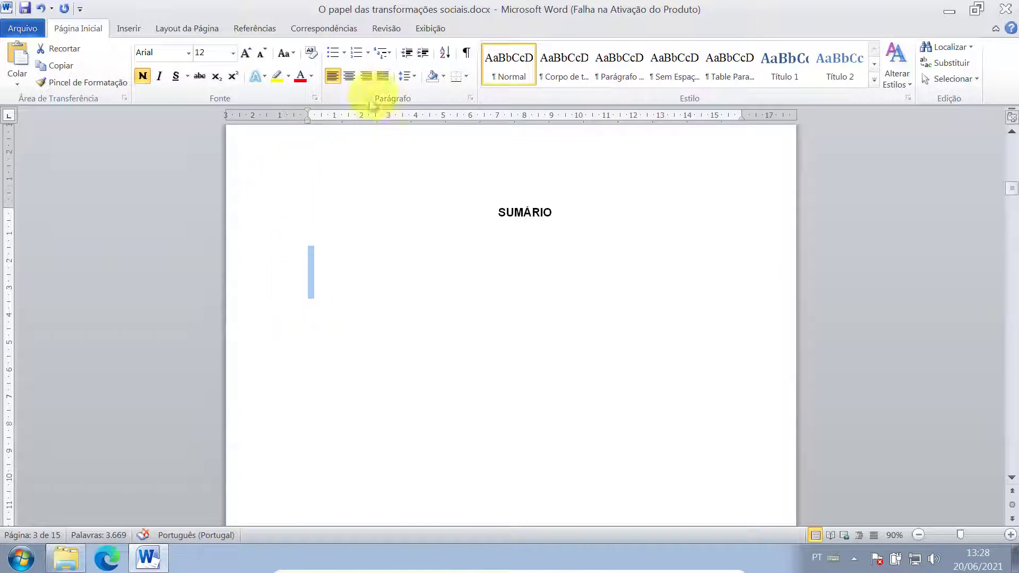
click(383, 77)
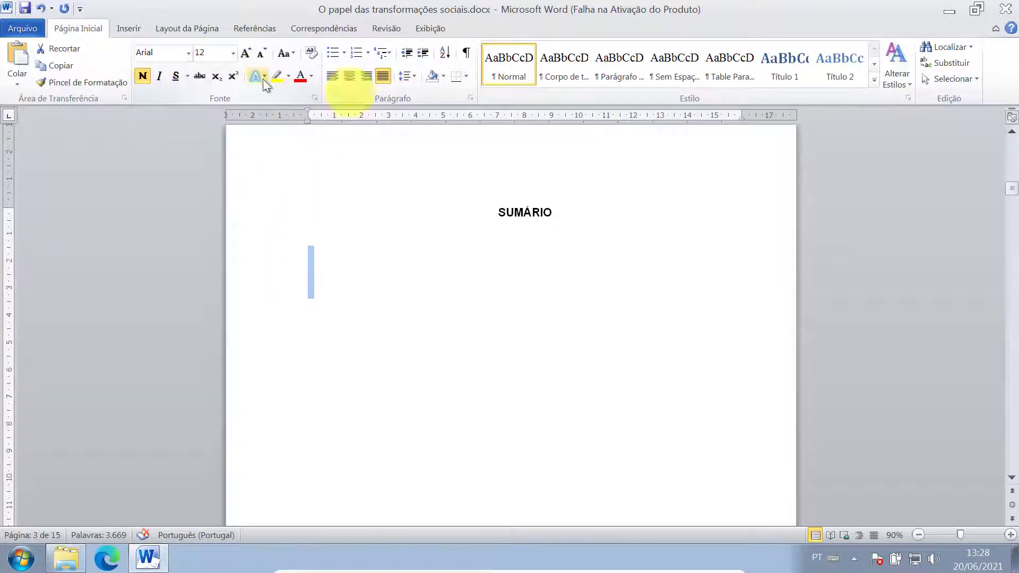
click(471, 99)
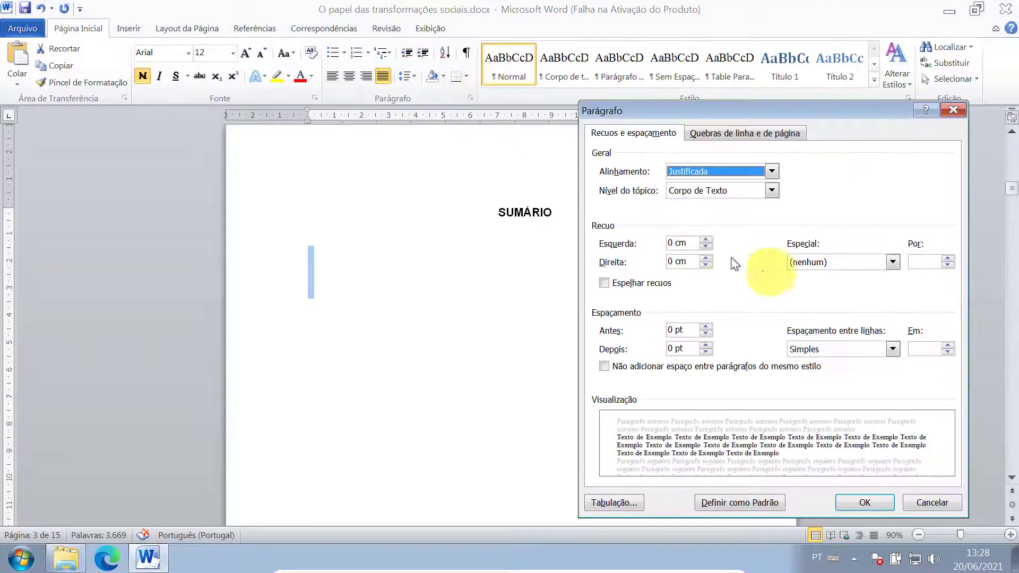
click(836, 348)
click(822, 373)
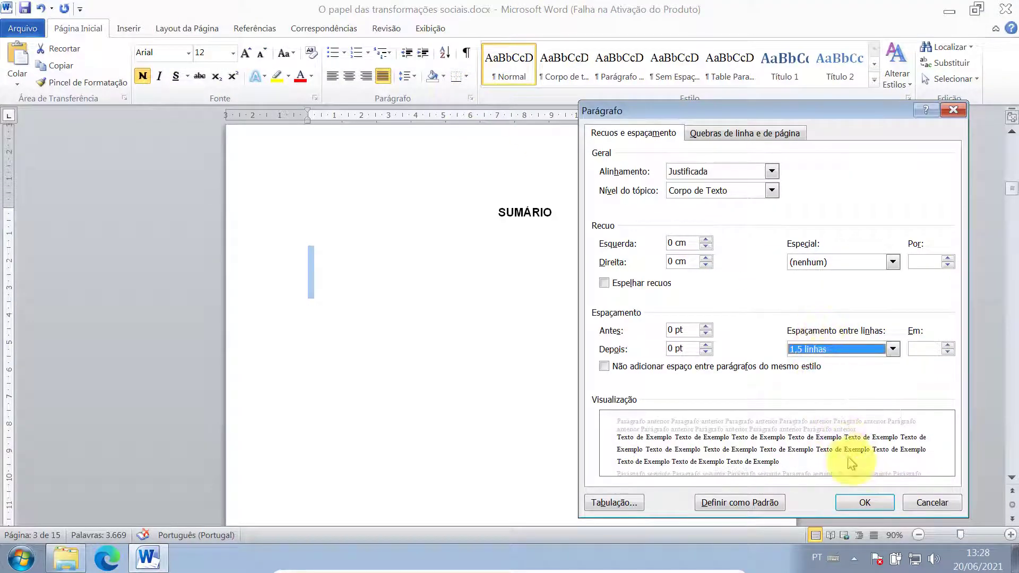
click(864, 502)
click(327, 269)
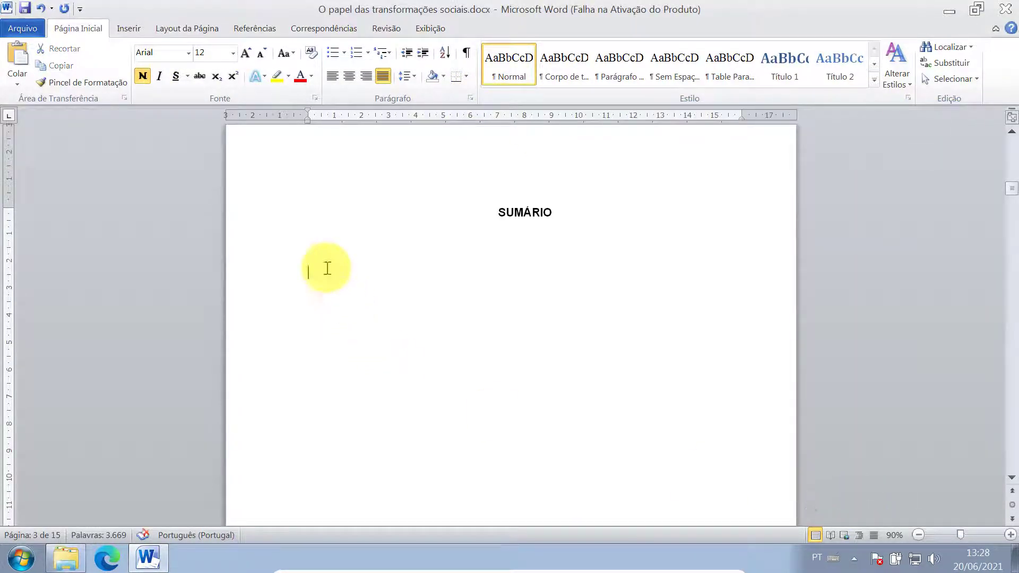
scroll(327, 269, down, 15)
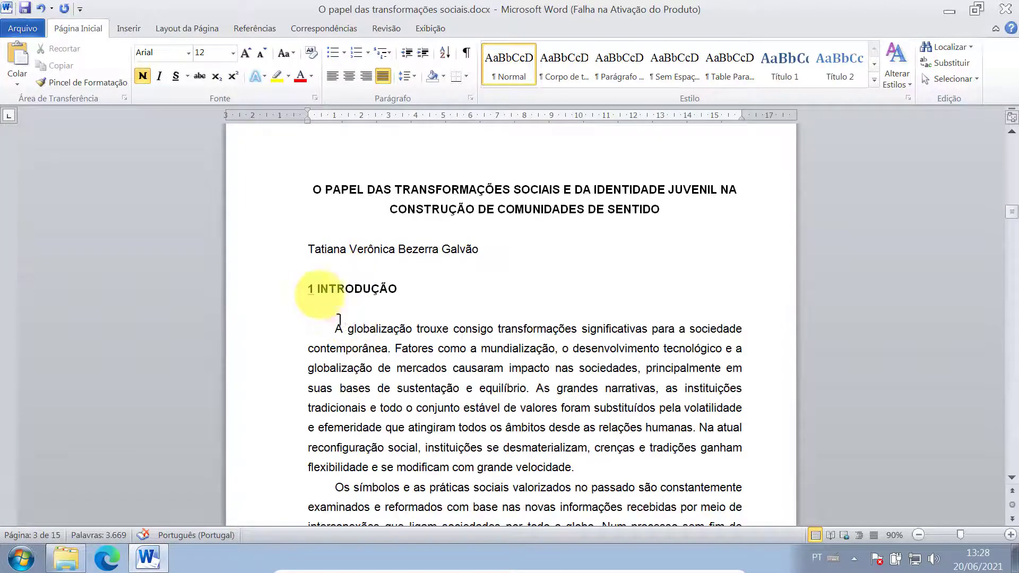
- Review the chapter headings in the essay, then select the '1 INTRODUÇÃO' heading line
click(284, 291)
scroll(284, 291, down, 15)
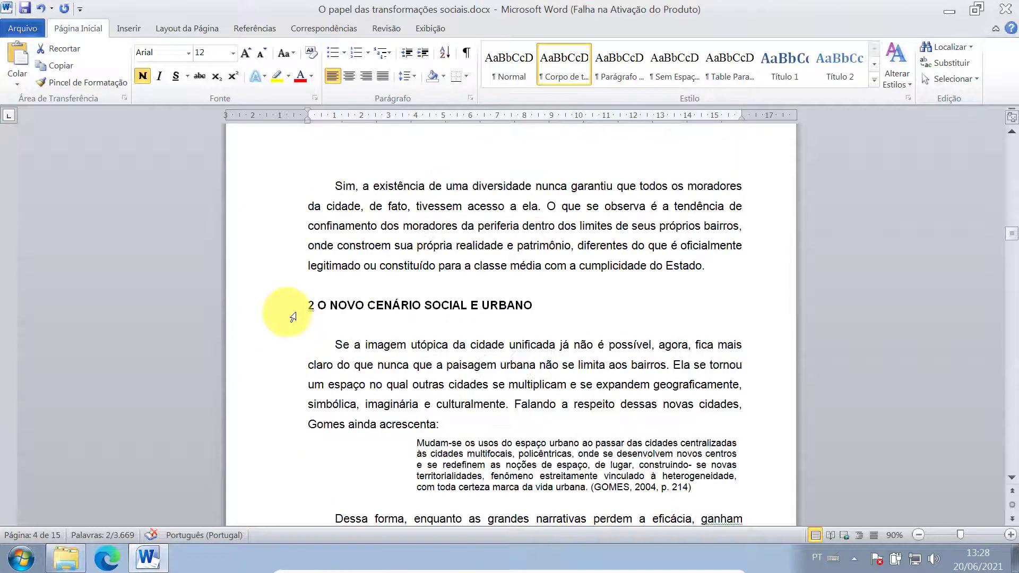
click(291, 313)
scroll(299, 378, down, 15)
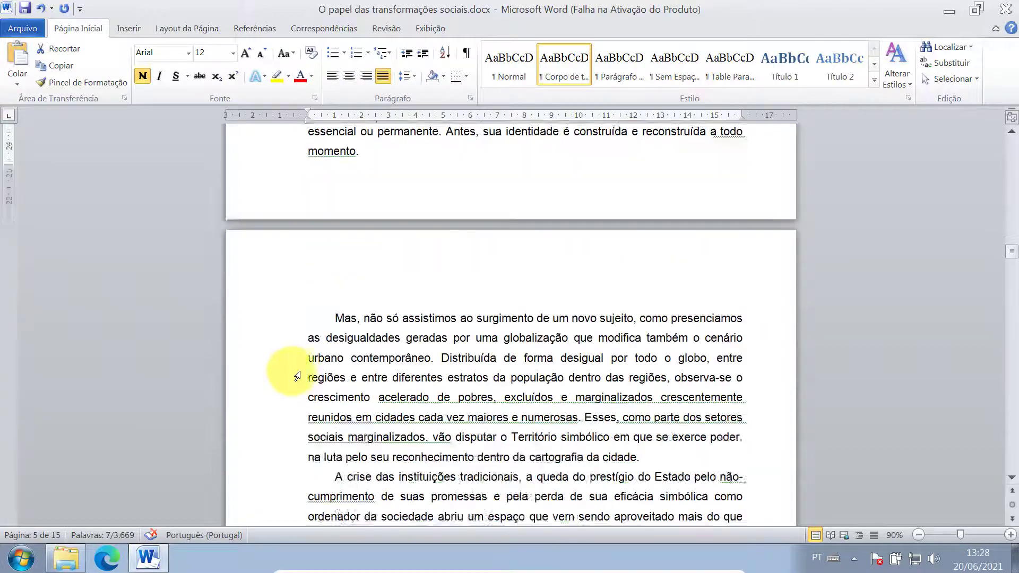
click(281, 355)
scroll(300, 405, down, 15)
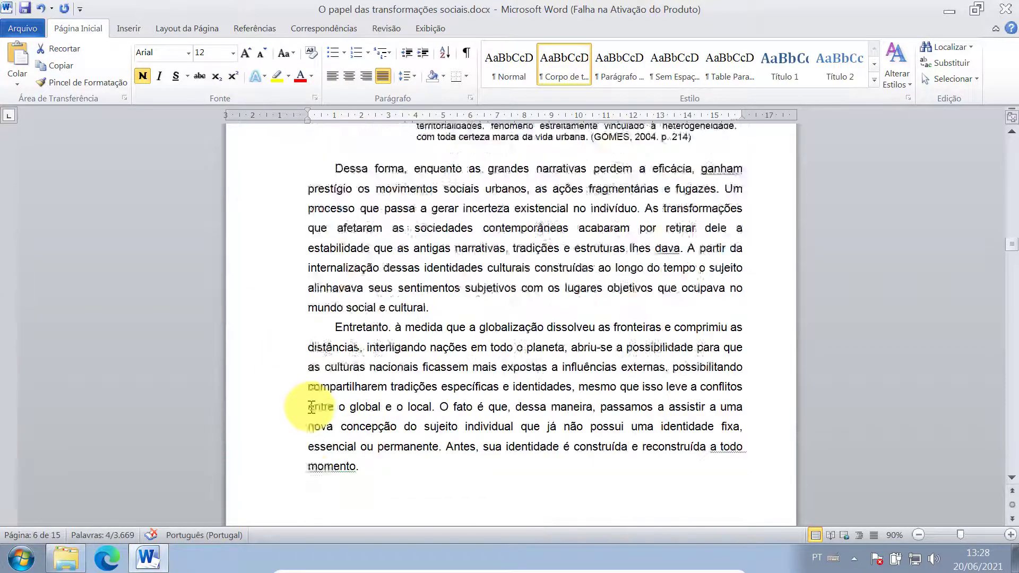
scroll(312, 404, up, 10)
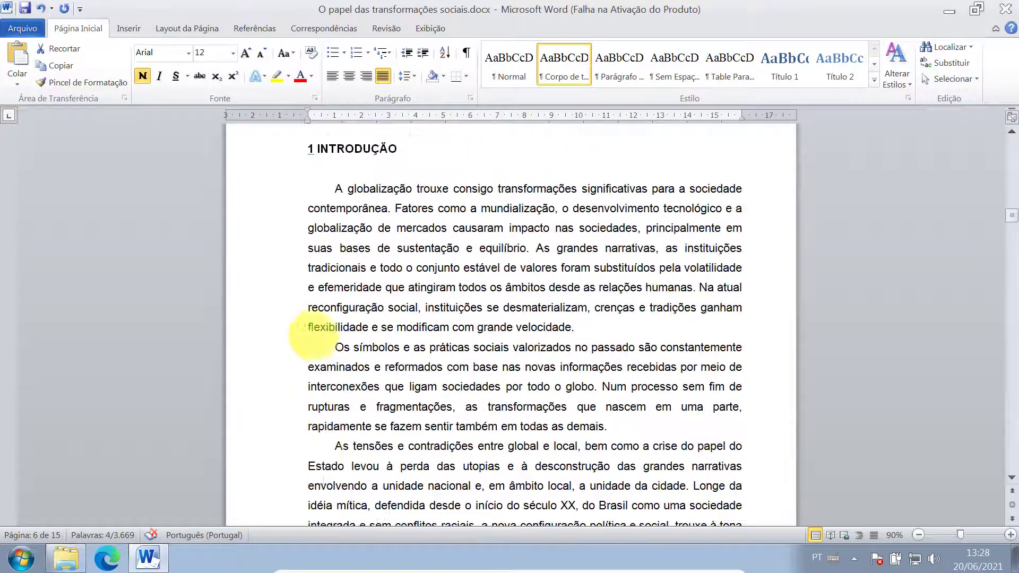
click(291, 218)
key(ctrl+c)
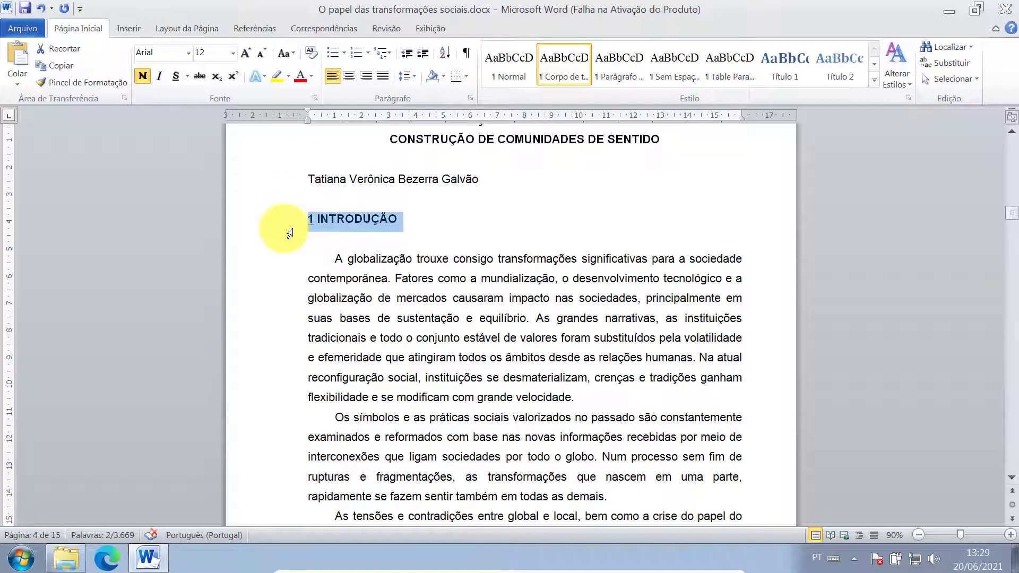
scroll(328, 278, up, 4)
scroll(337, 278, up, 10)
scroll(330, 290, down, 3)
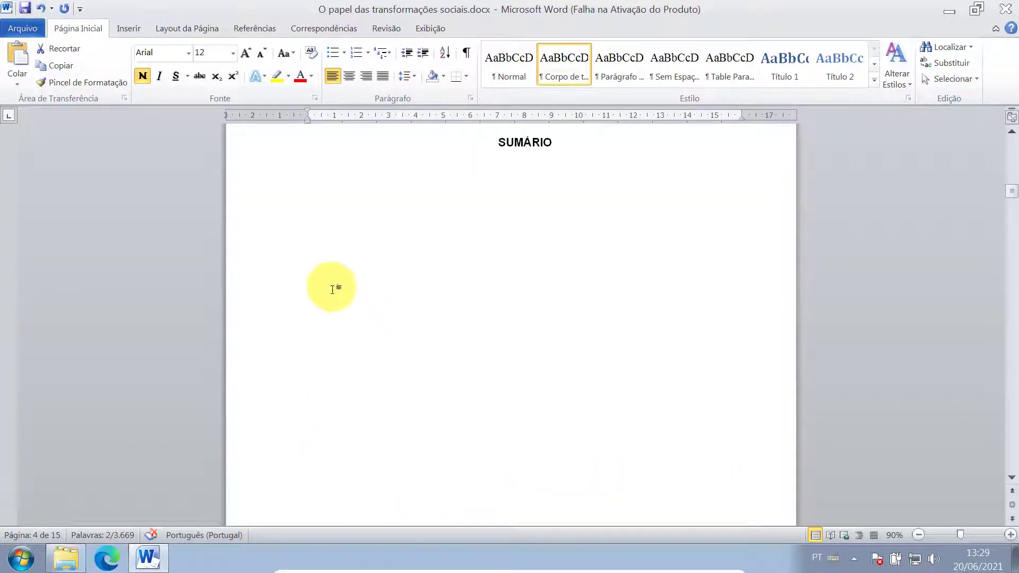
- Paste '1 INTRODUÇÃO' below SUMÁRIO, then select the '2 O NOVO CENÁRIO SOCIAL E URBANO' heading
click(340, 240)
click(313, 212)
key(ctrl+v)
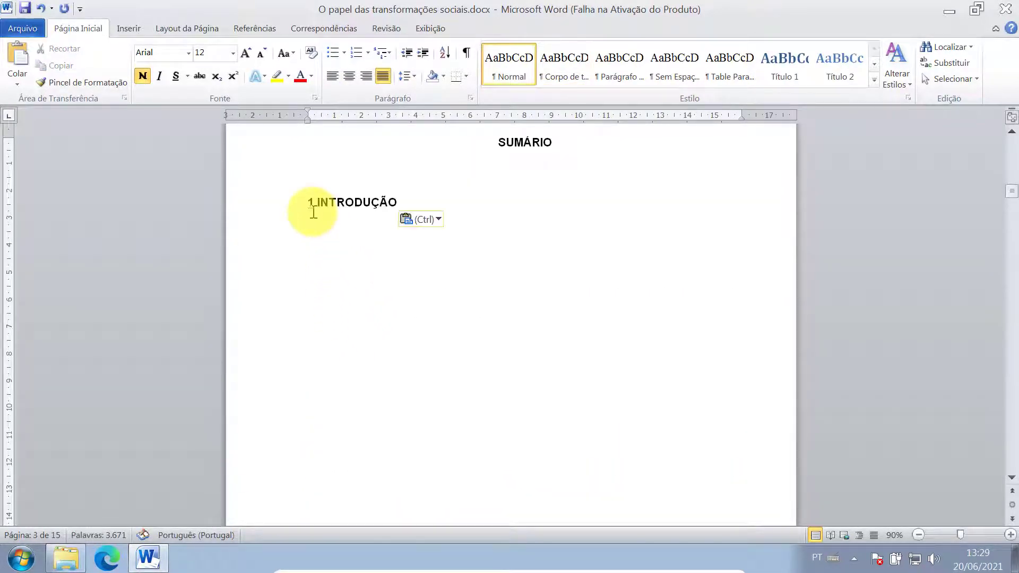
scroll(321, 228, down, 15)
scroll(313, 269, down, 4)
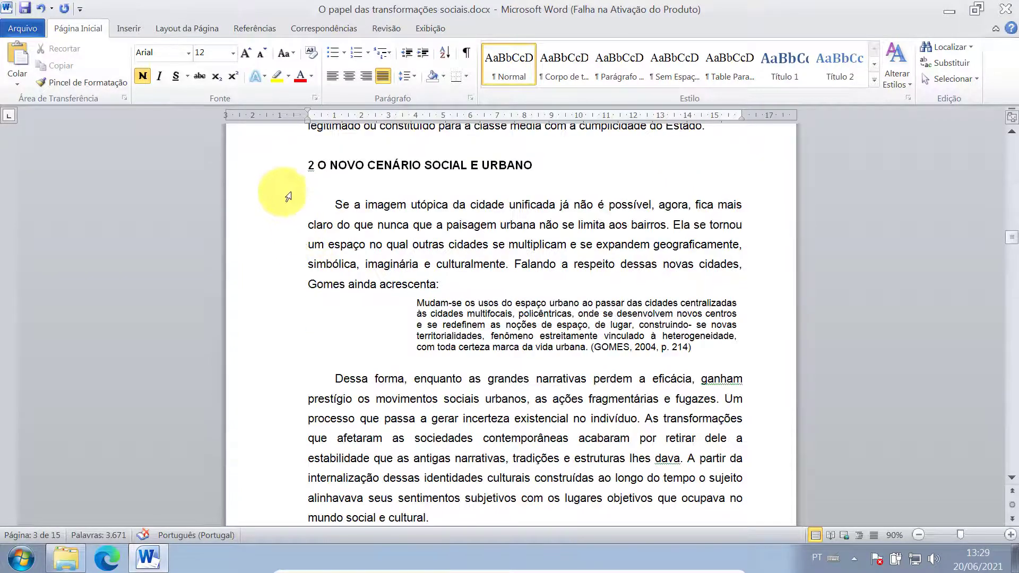
click(278, 165)
key(ctrl+c)
scroll(279, 169, up, 6)
scroll(277, 167, up, 15)
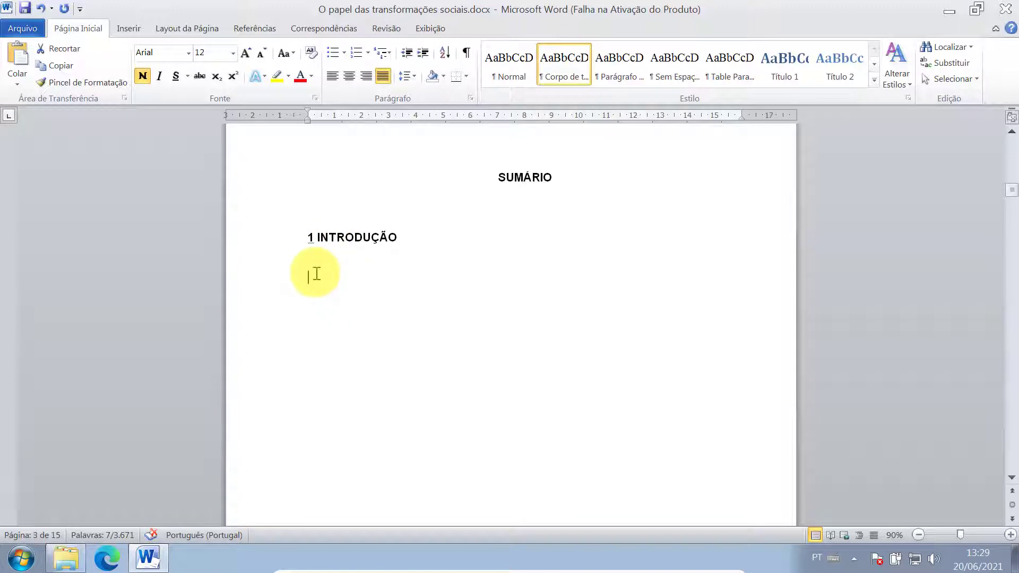
- Paste '2 O NOVO CENÁRIO SOCIAL E URBANO' under '1 INTRODUÇÃO' and delete the blank line between them
click(314, 272)
key(ctrl+v)
key(Delete)
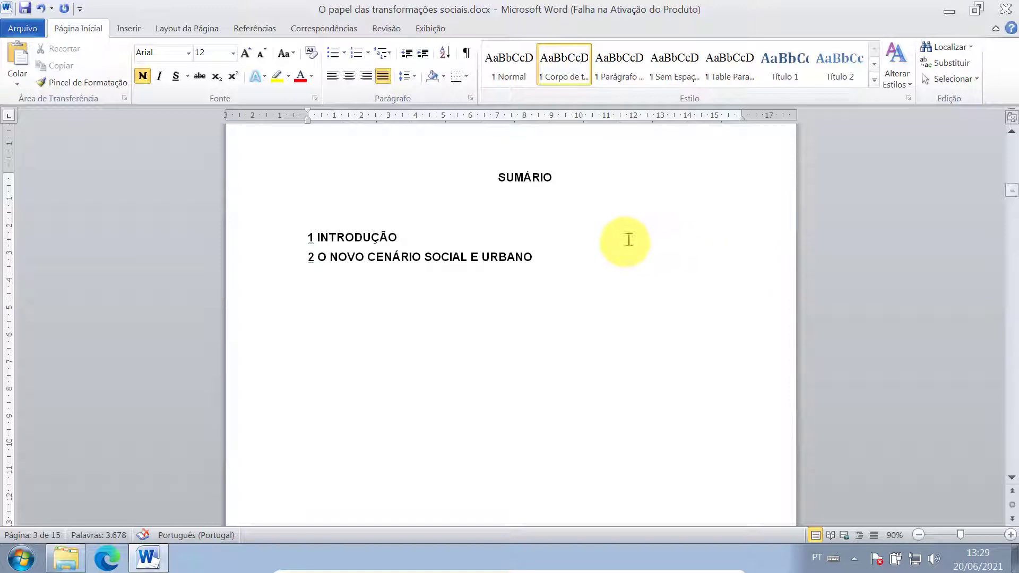
scroll(628, 240, down, 4)
scroll(632, 249, up, 6)
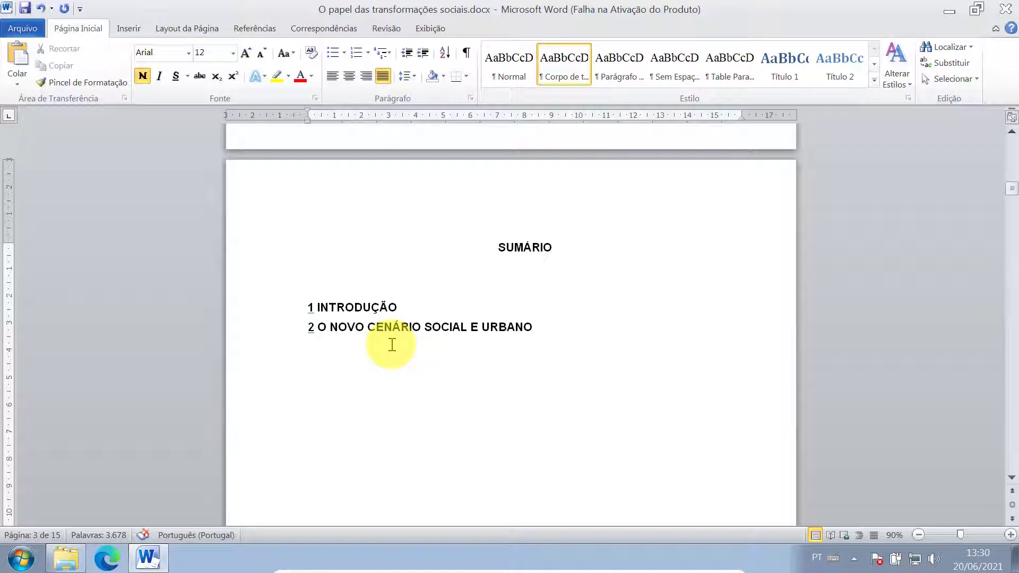
- Scroll past the SUMÁRIO page to the article title and '1 INTRODUÇÃO' page
scroll(597, 371, down, 4)
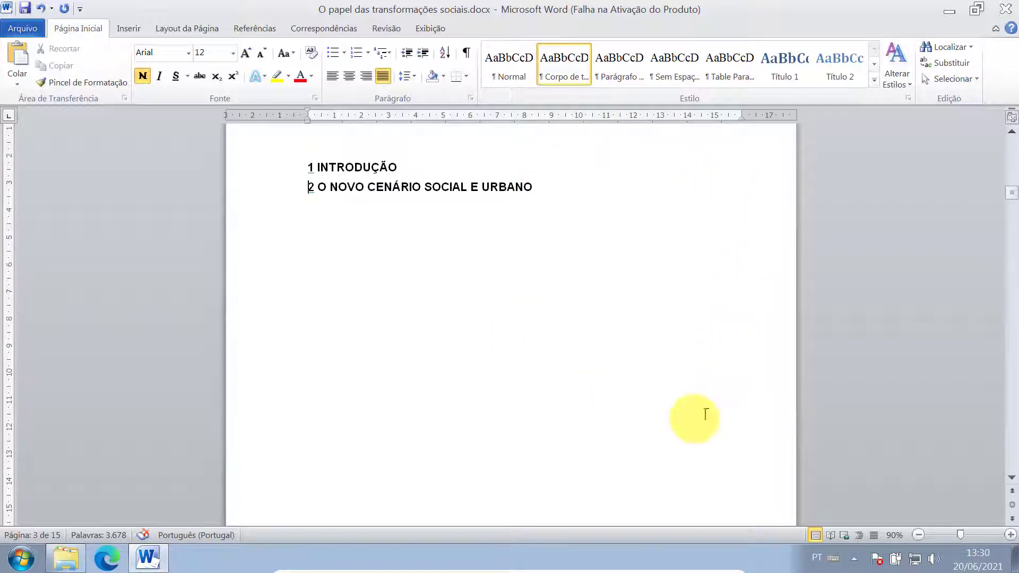
scroll(568, 340, up, 6)
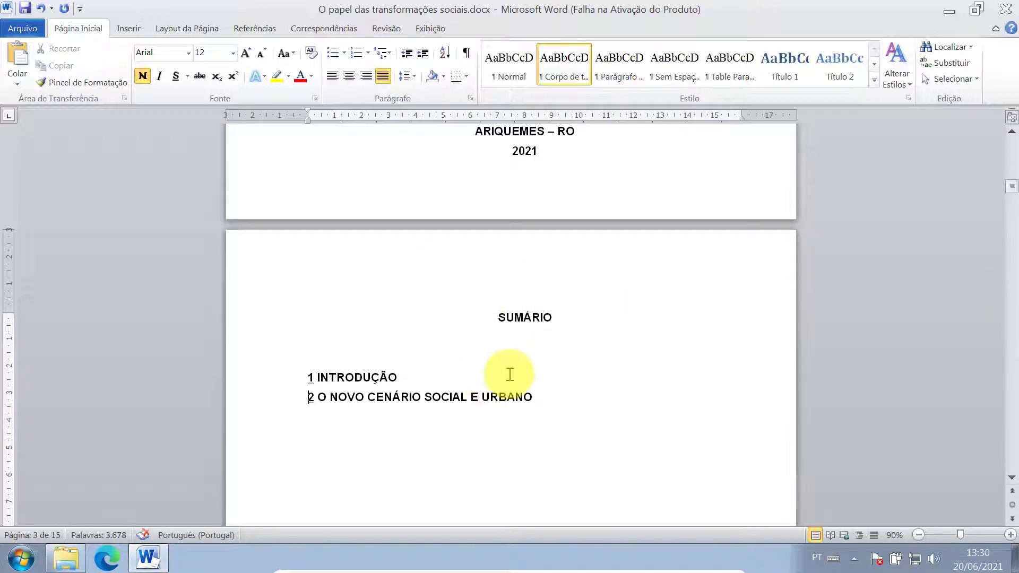
scroll(527, 362, down, 1)
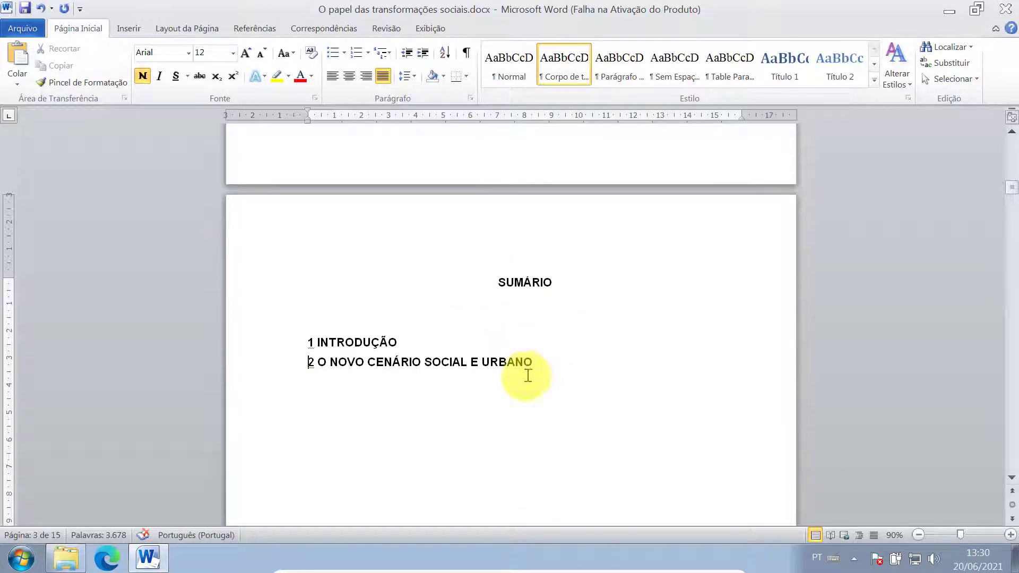
scroll(466, 396, up, 4)
scroll(502, 457, down, 3)
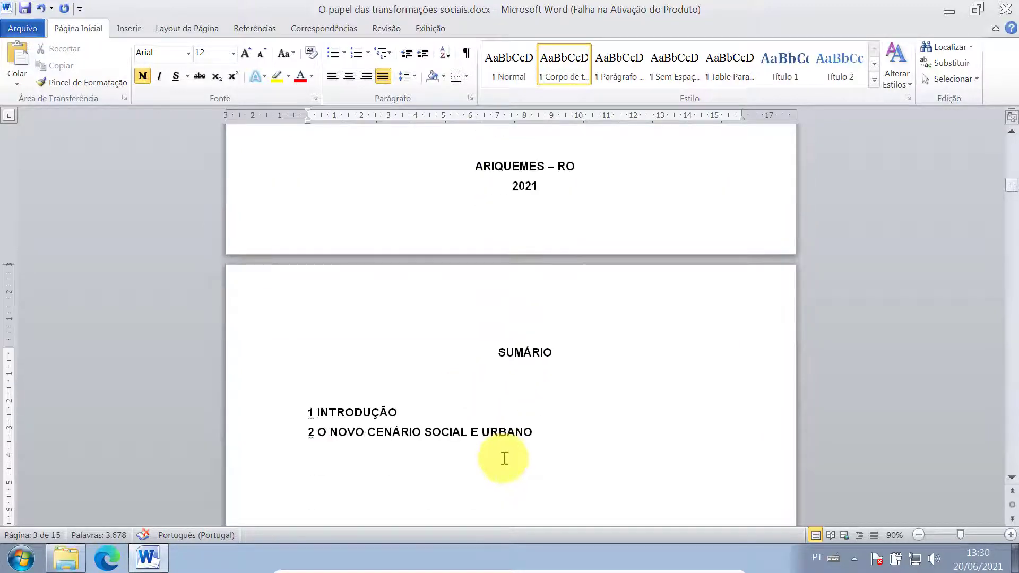
scroll(499, 437, down, 12)
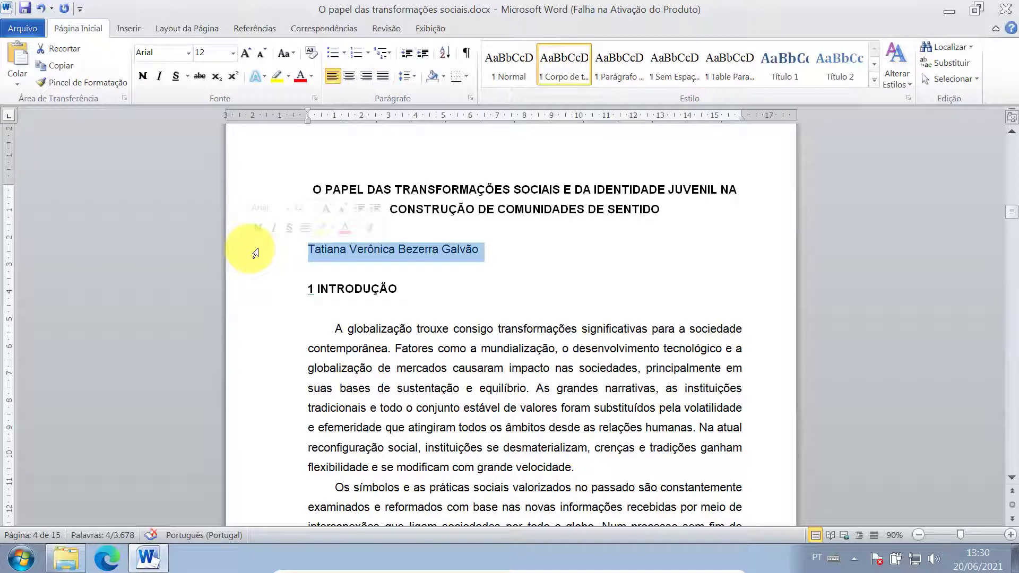
- Delete the author's name line so the essay title sits directly above '1 INTRODUÇÃO'
key(Delete)
key(Delete)
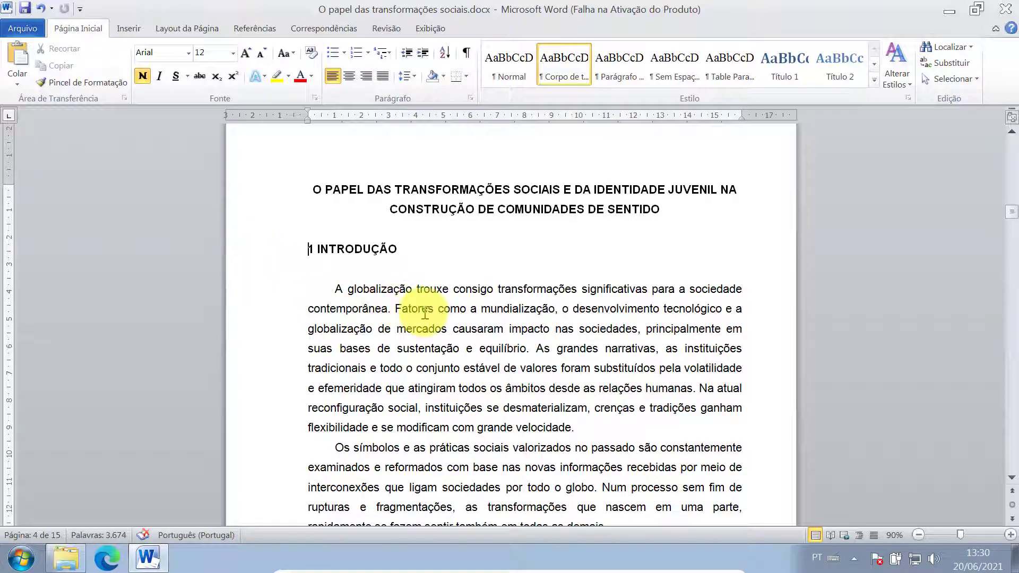
scroll(425, 313, down, 15)
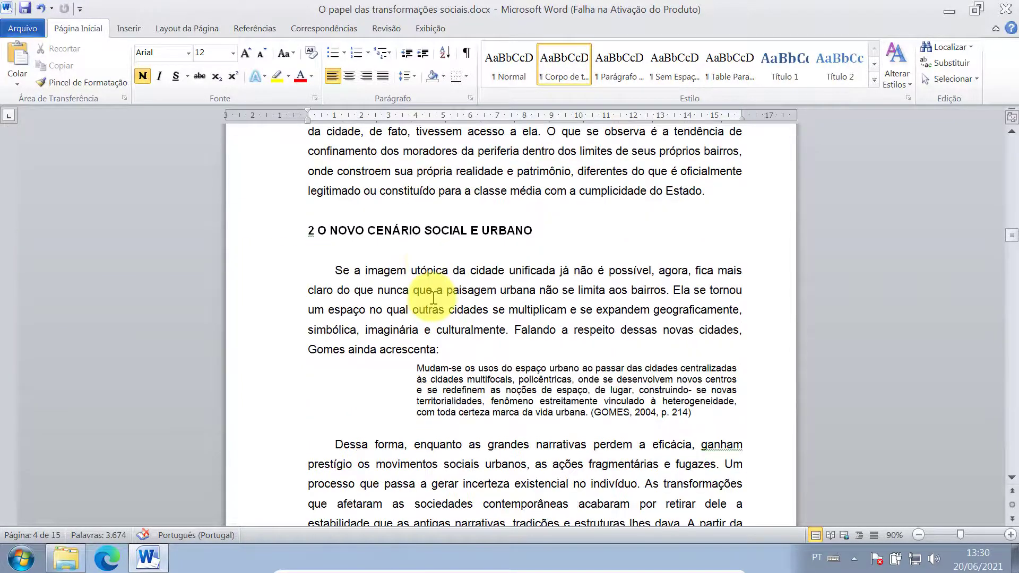
scroll(433, 298, up, 20)
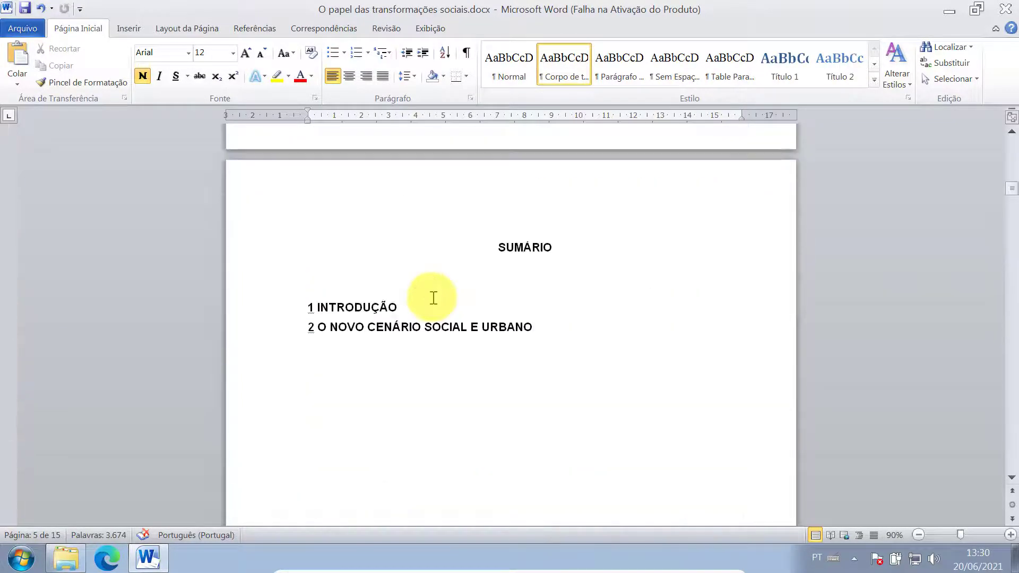
- Insert a blank line between the Figura 01 source caption and the 'Conseqüentemente' paragraph
scroll(433, 298, up, 5)
scroll(433, 300, down, 15)
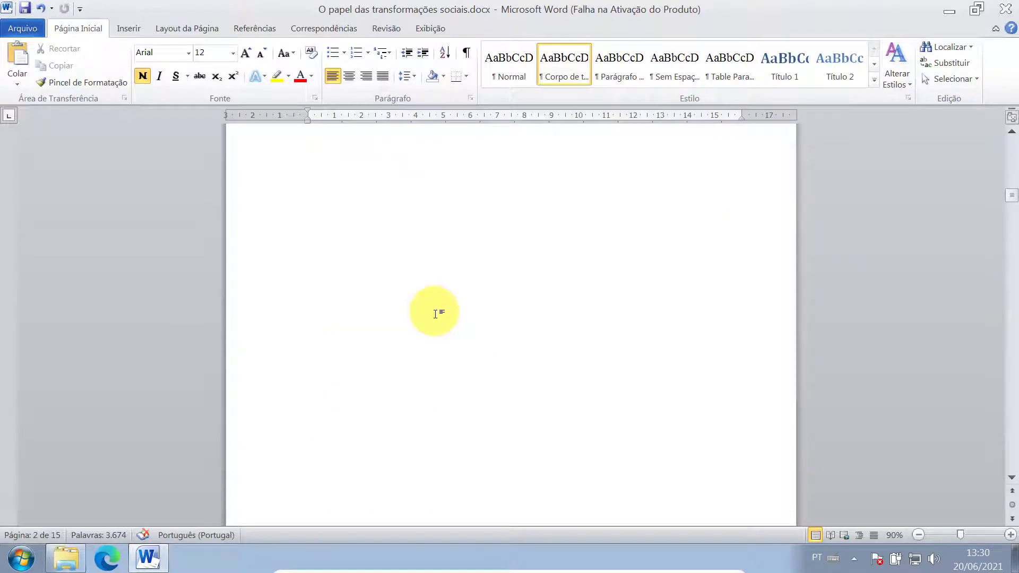
scroll(435, 314, down, 15)
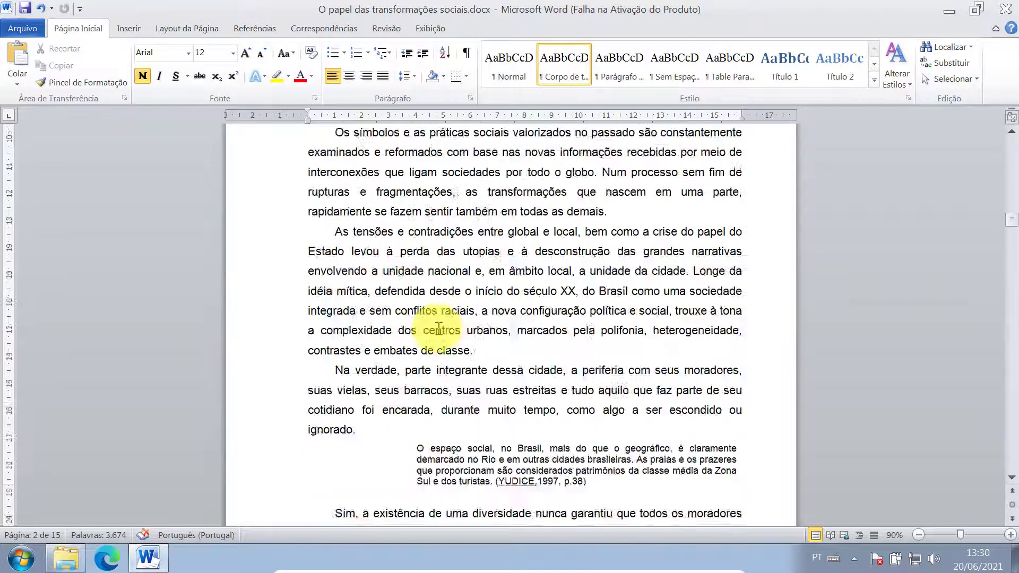
scroll(439, 327, down, 5)
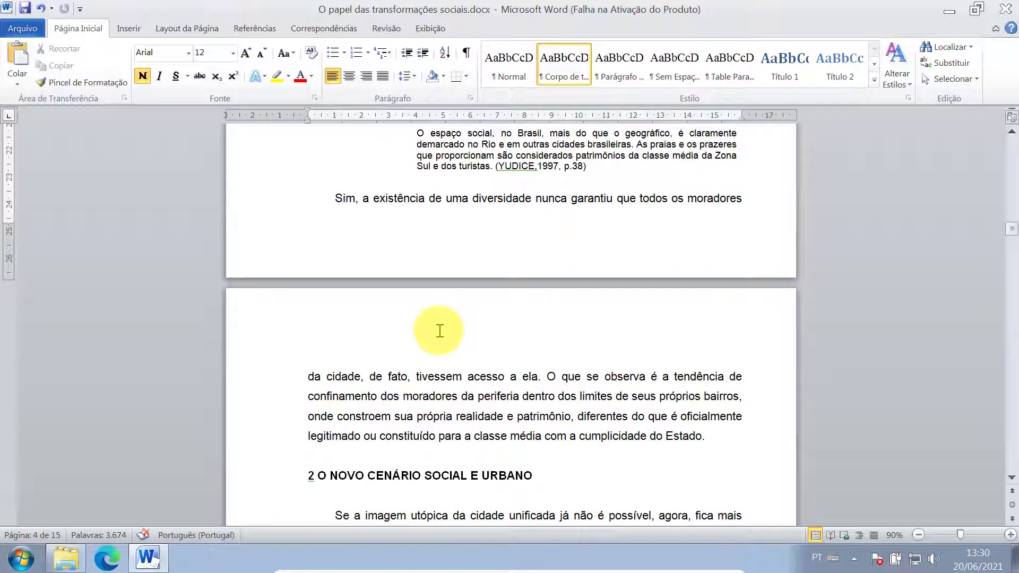
scroll(440, 331, down, 20)
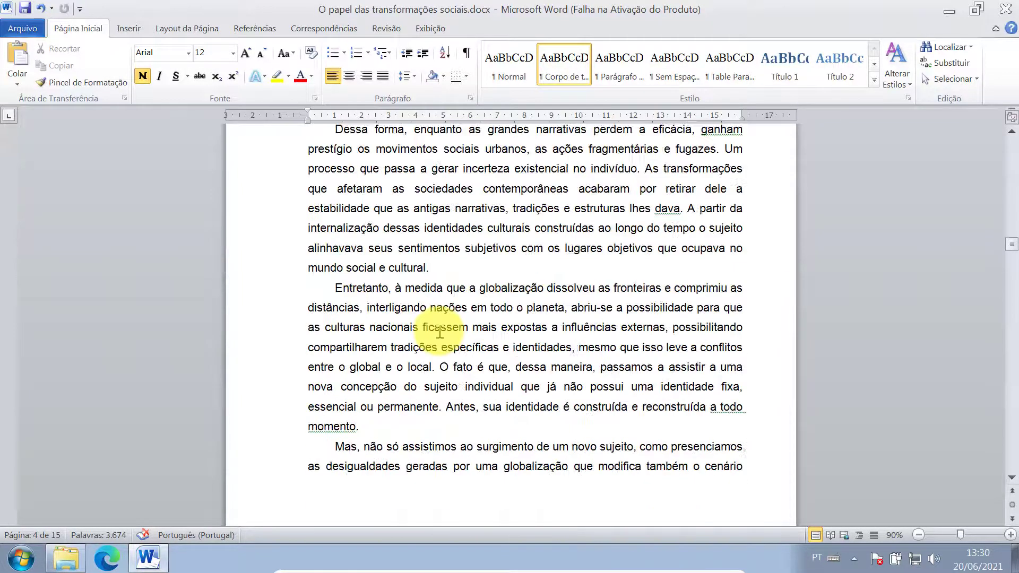
scroll(440, 331, down, 9)
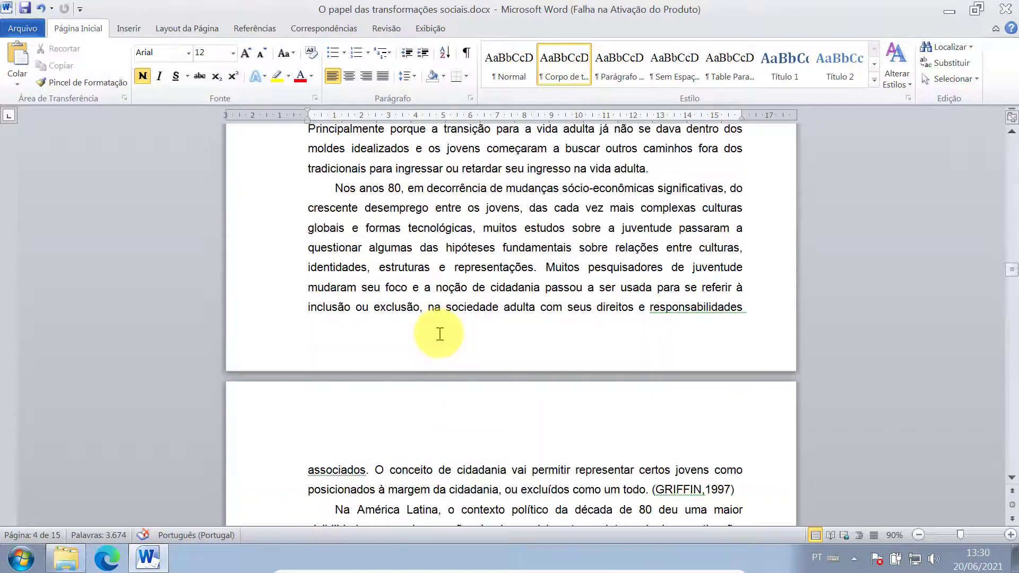
scroll(439, 334, down, 18)
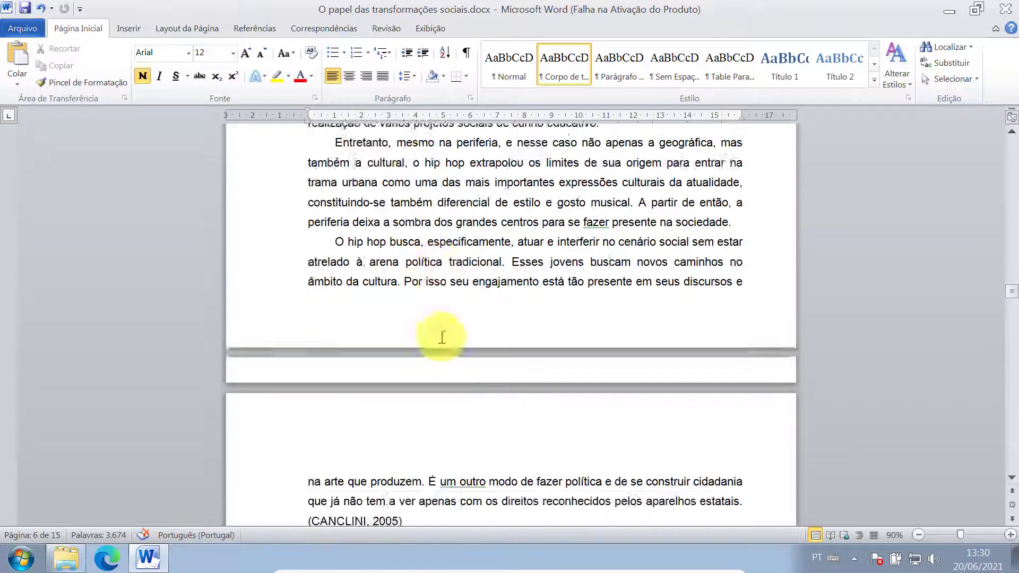
scroll(442, 338, down, 3)
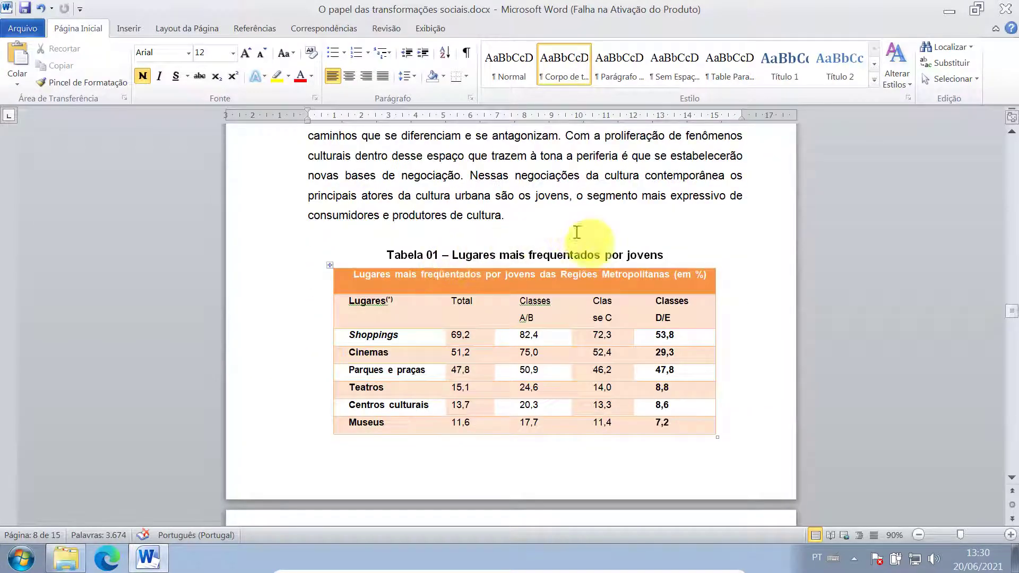
scroll(580, 250, down, 4)
scroll(562, 287, down, 1)
scroll(493, 334, down, 9)
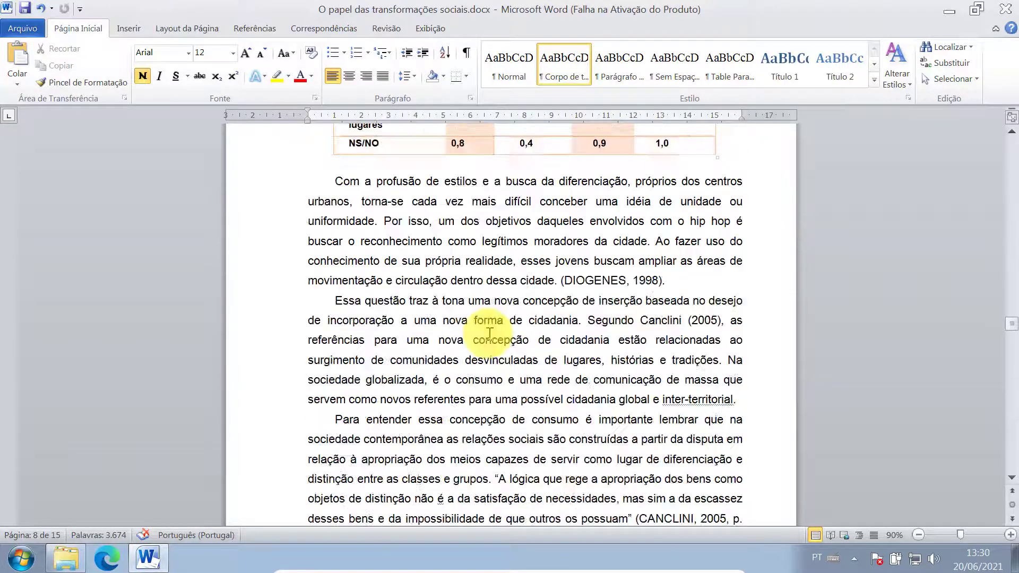
scroll(489, 333, down, 12)
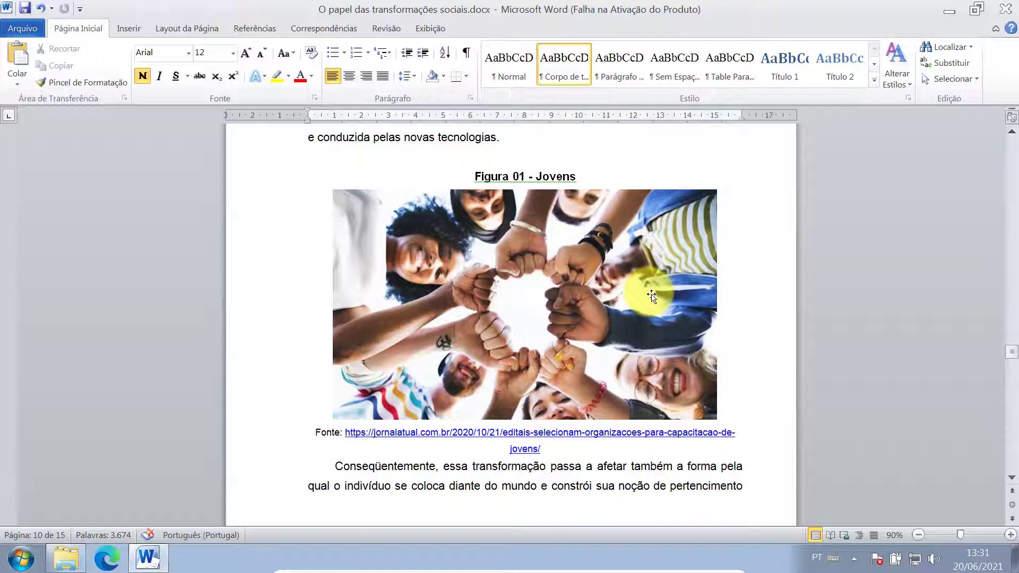
scroll(651, 297, down, 3)
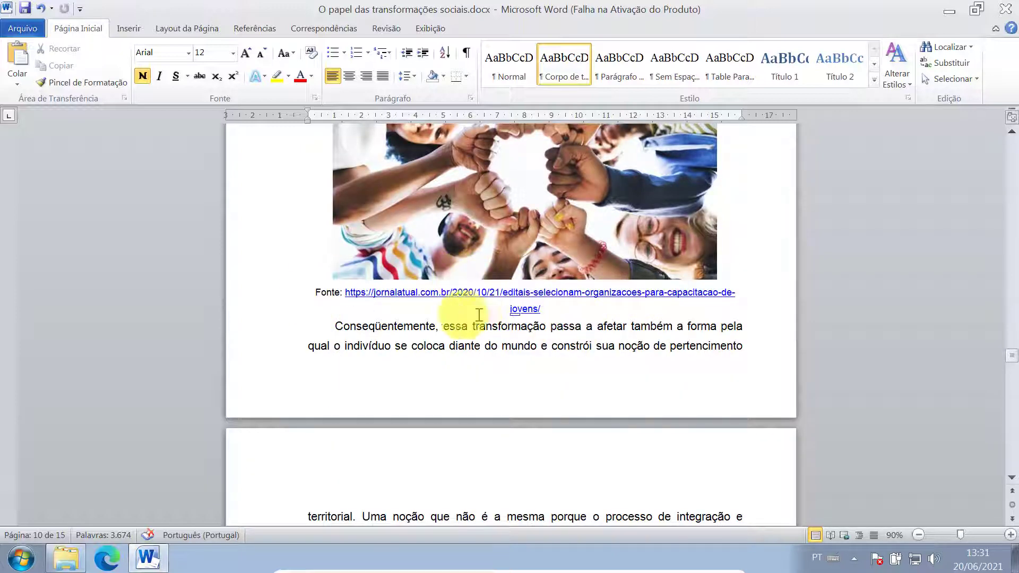
click(324, 320)
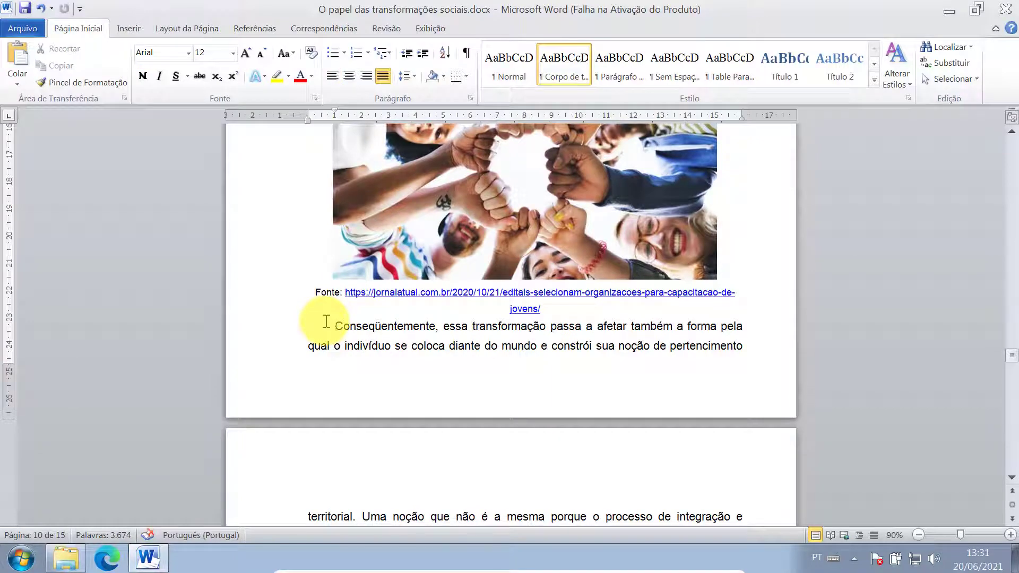
key(Return)
- Scroll through the rest of the document to the final REFERÊNCIAS page (page 15)
scroll(503, 294, down, 20)
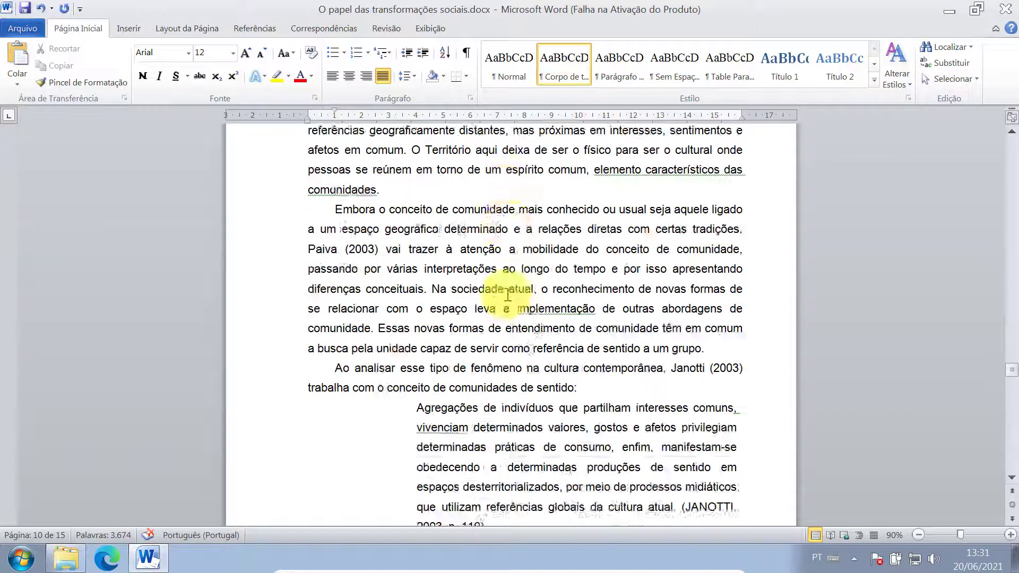
scroll(511, 287, up, 5)
scroll(507, 296, down, 15)
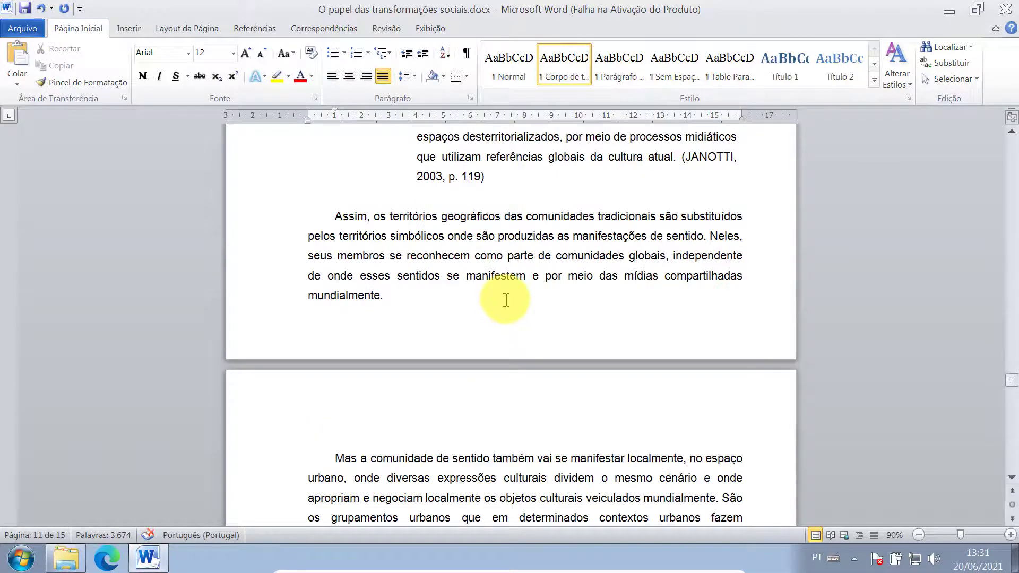
scroll(510, 295, down, 18)
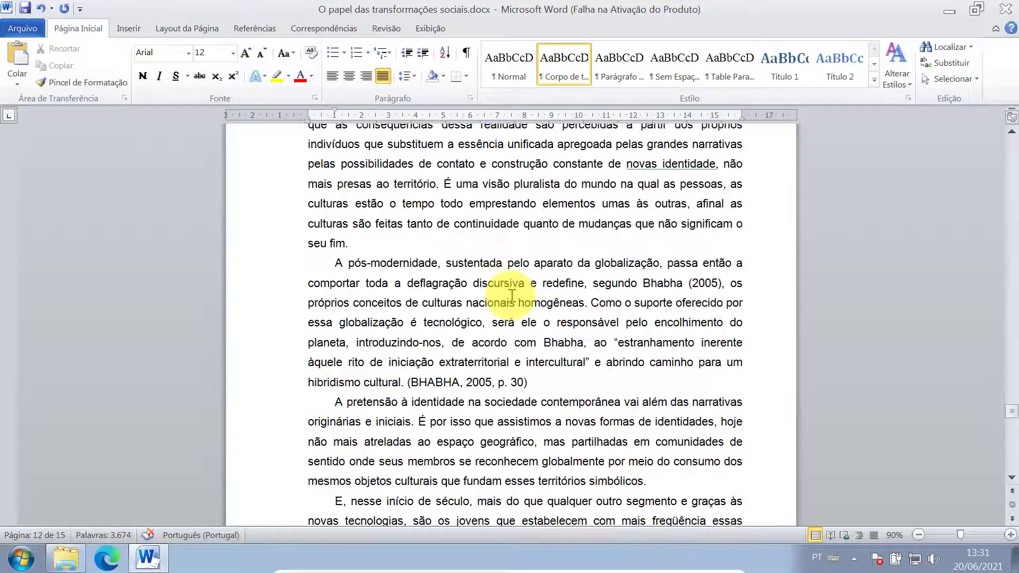
scroll(511, 296, down, 10)
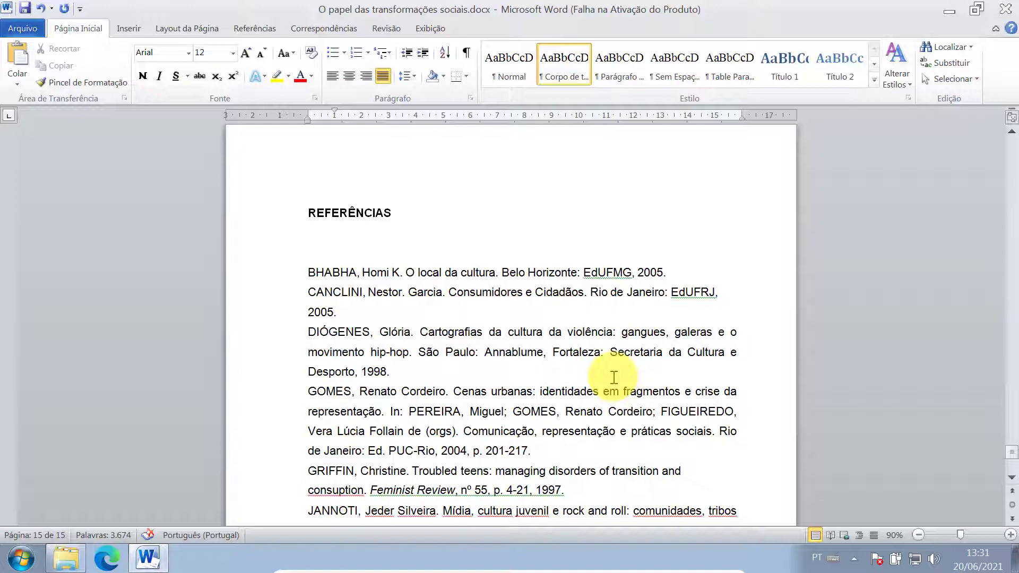
scroll(614, 377, down, 6)
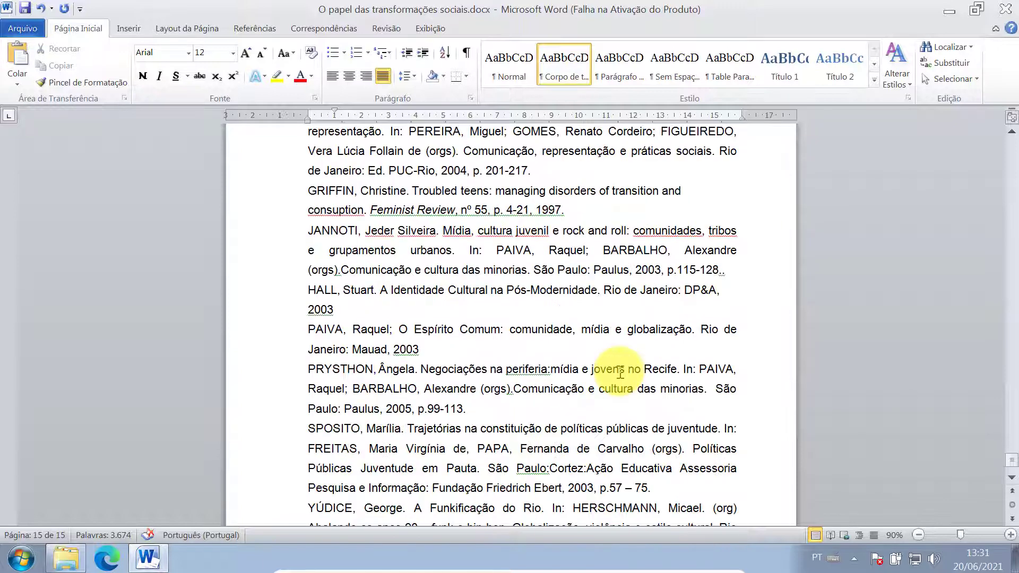
scroll(580, 403, down, 1)
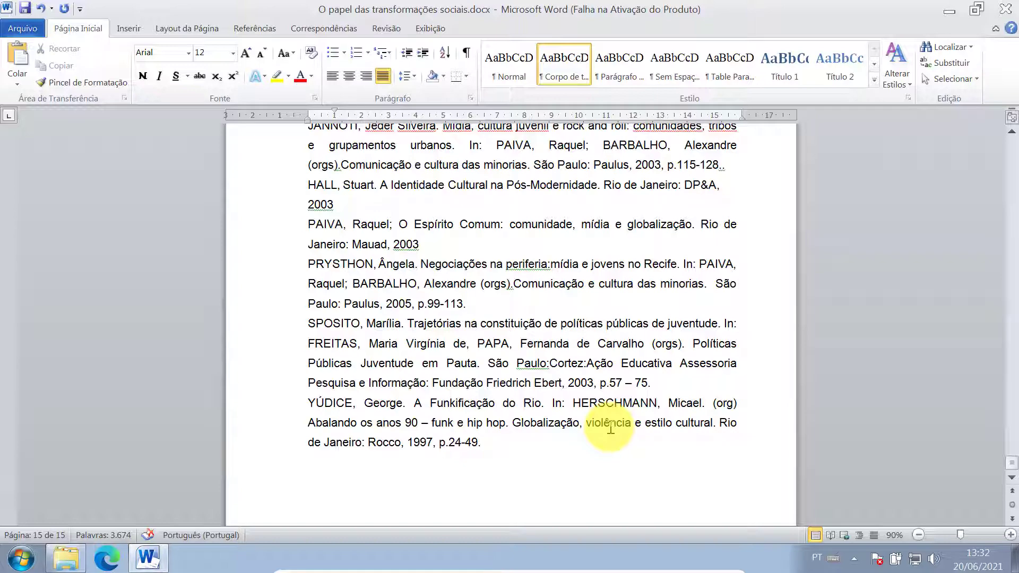
scroll(610, 427, up, 20)
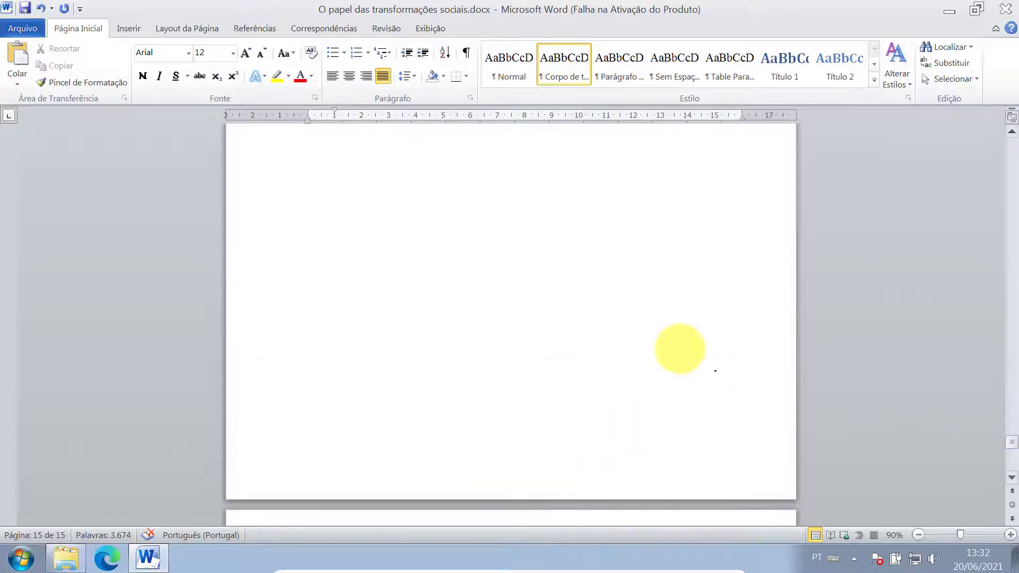
scroll(680, 349, up, 15)
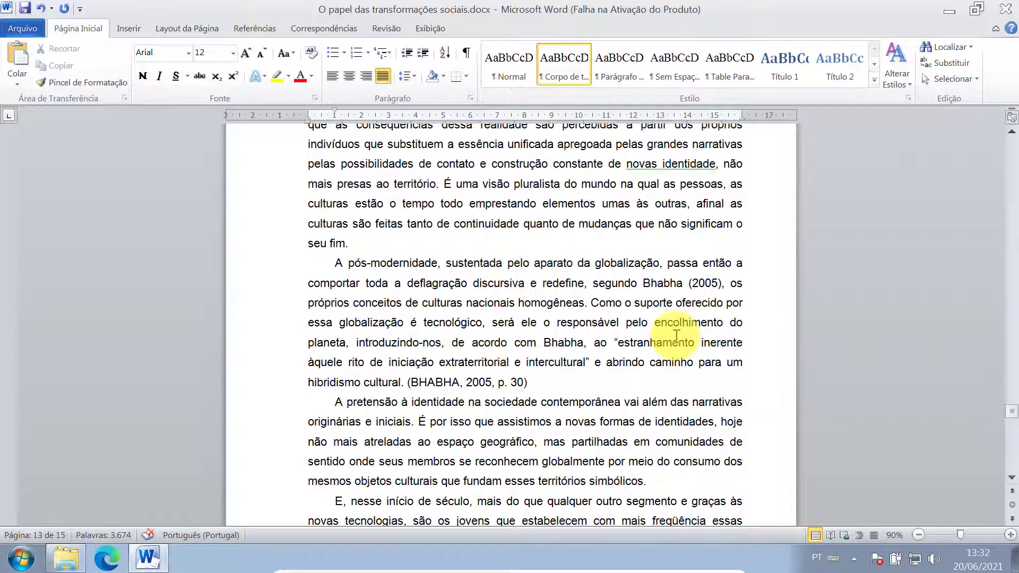
scroll(676, 336, up, 5)
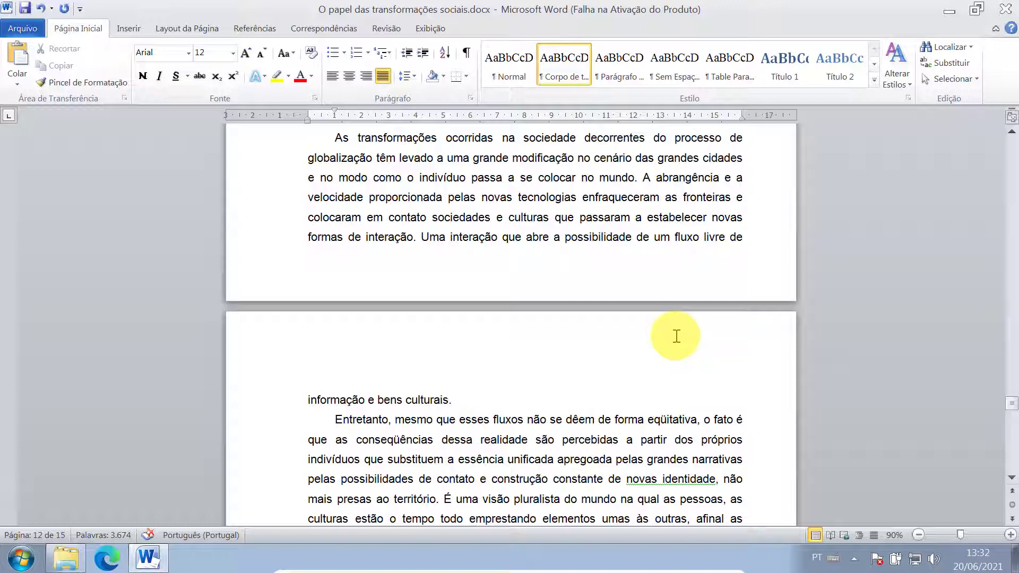
scroll(676, 335, up, 6)
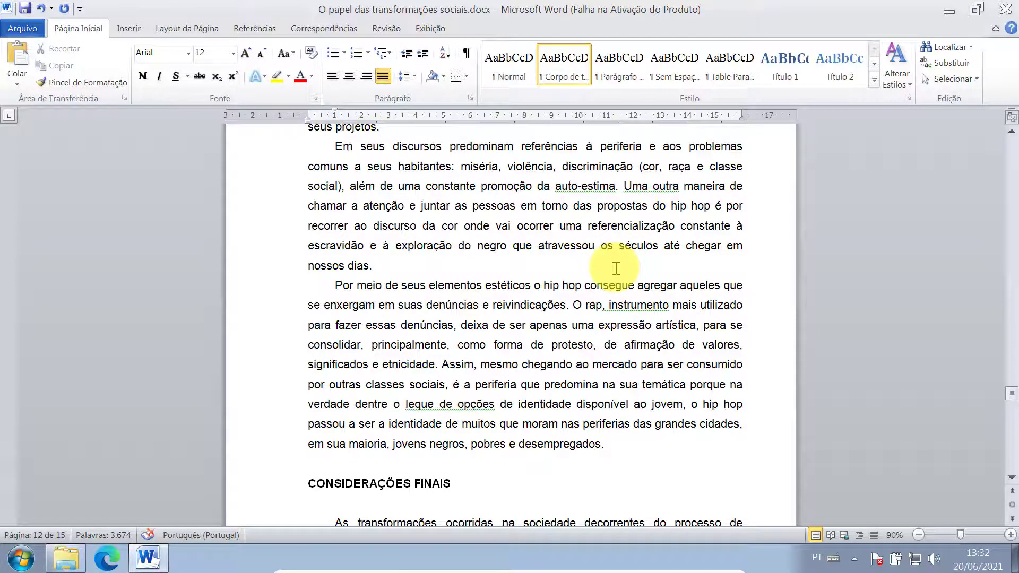
scroll(615, 268, up, 13)
scroll(615, 268, up, 15)
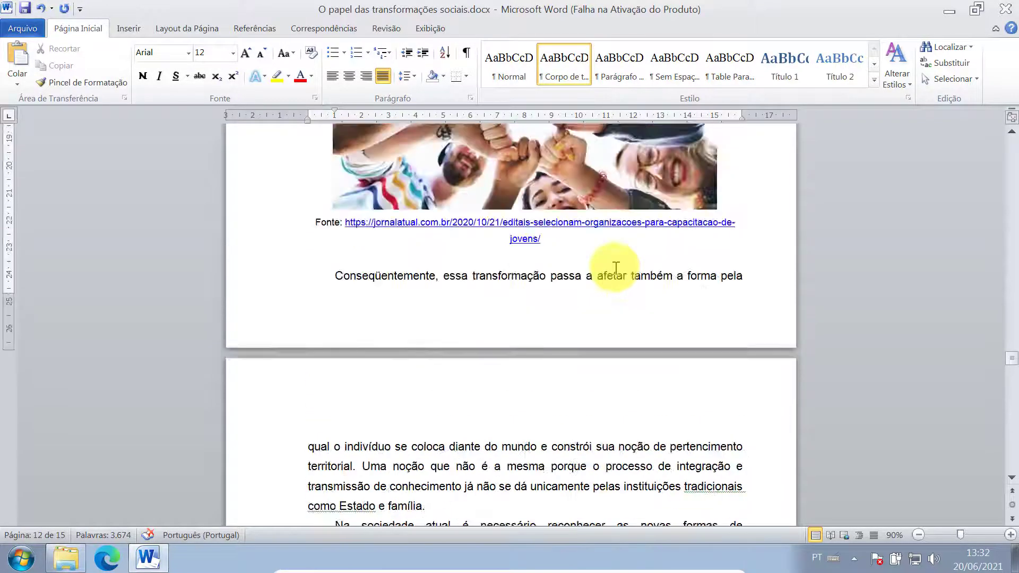
scroll(616, 268, up, 15)
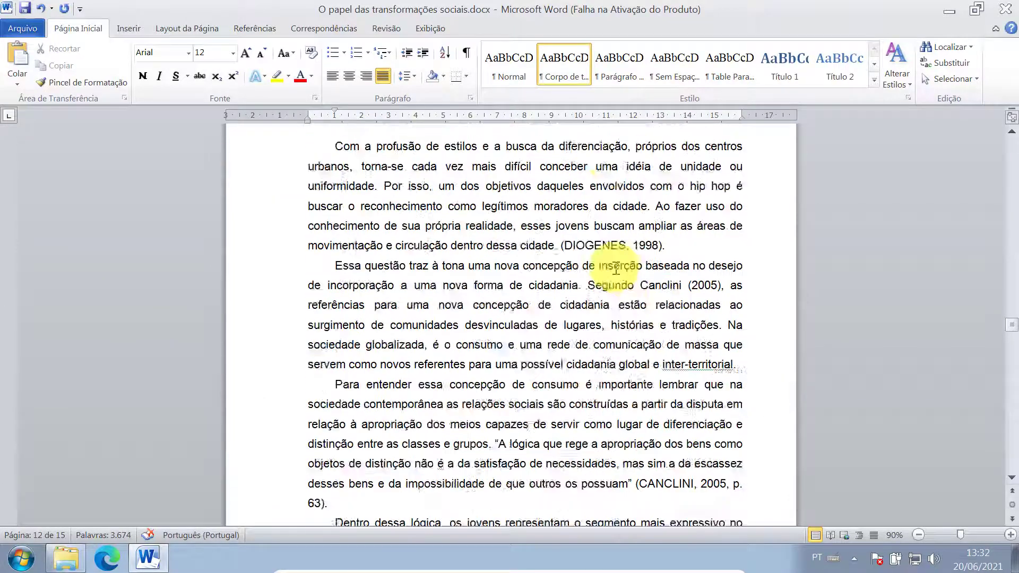
scroll(615, 268, up, 15)
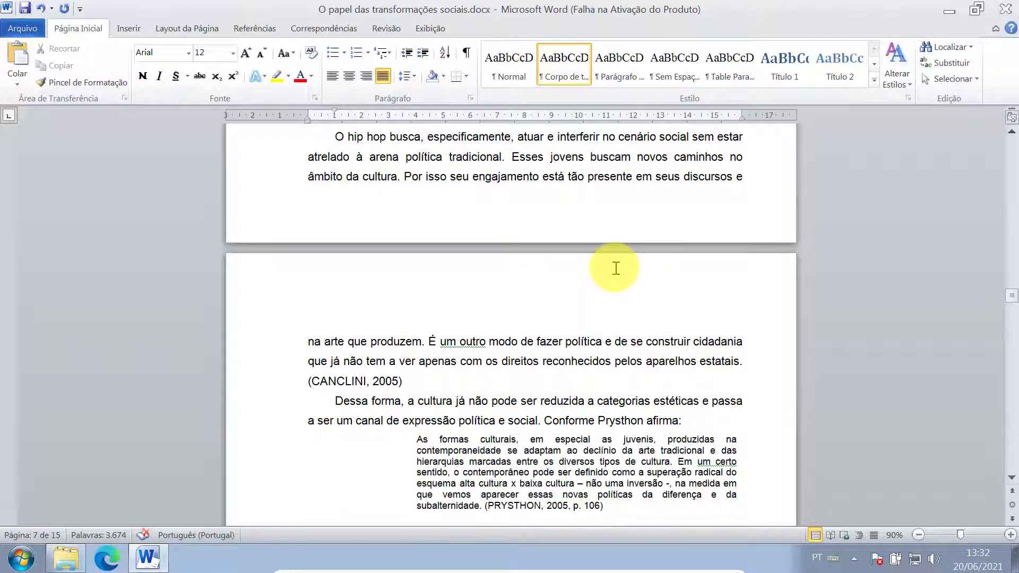
scroll(616, 268, up, 15)
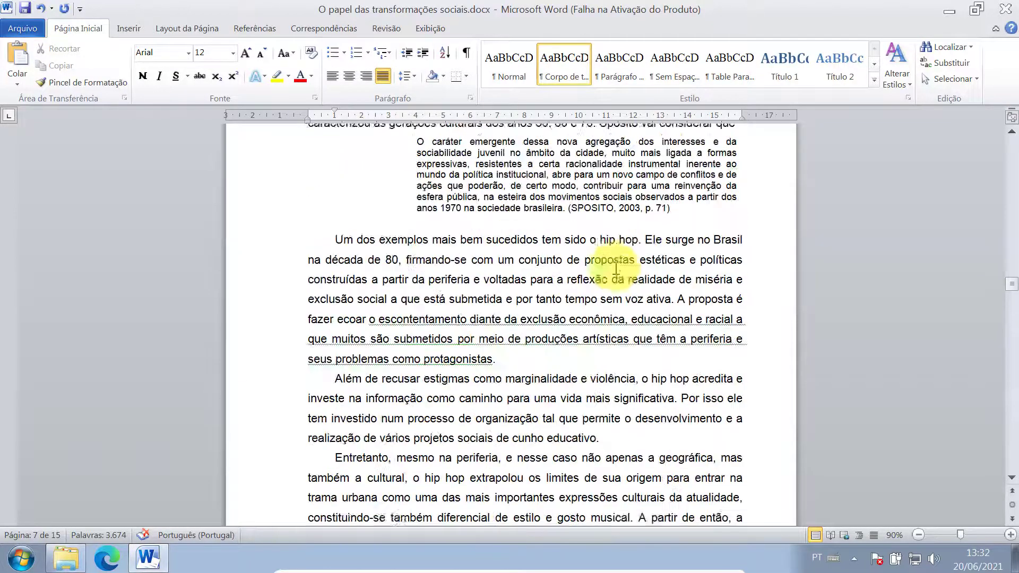
scroll(615, 268, up, 20)
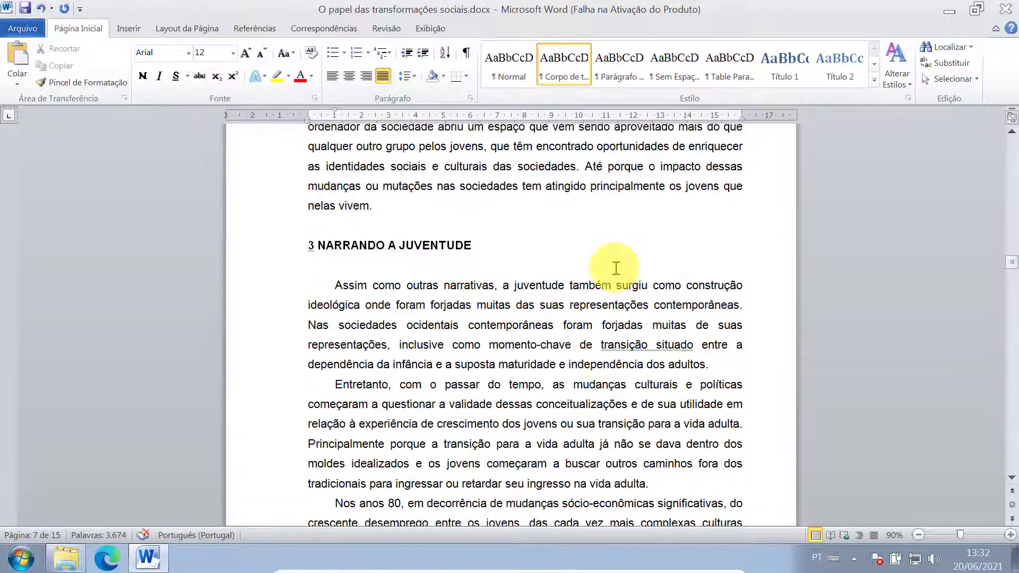
scroll(615, 268, up, 10)
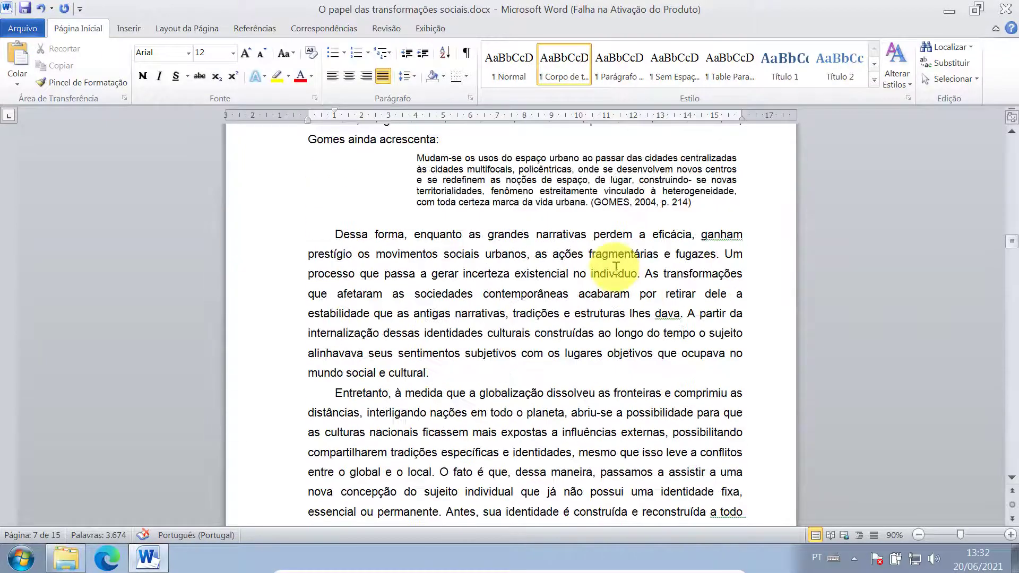
scroll(615, 268, up, 5)
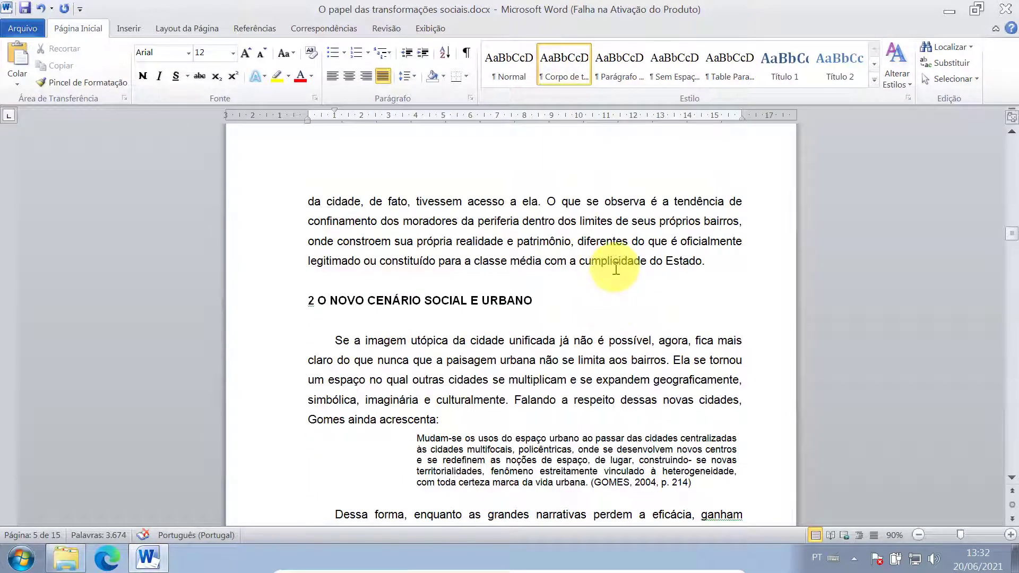
scroll(616, 268, up, 1)
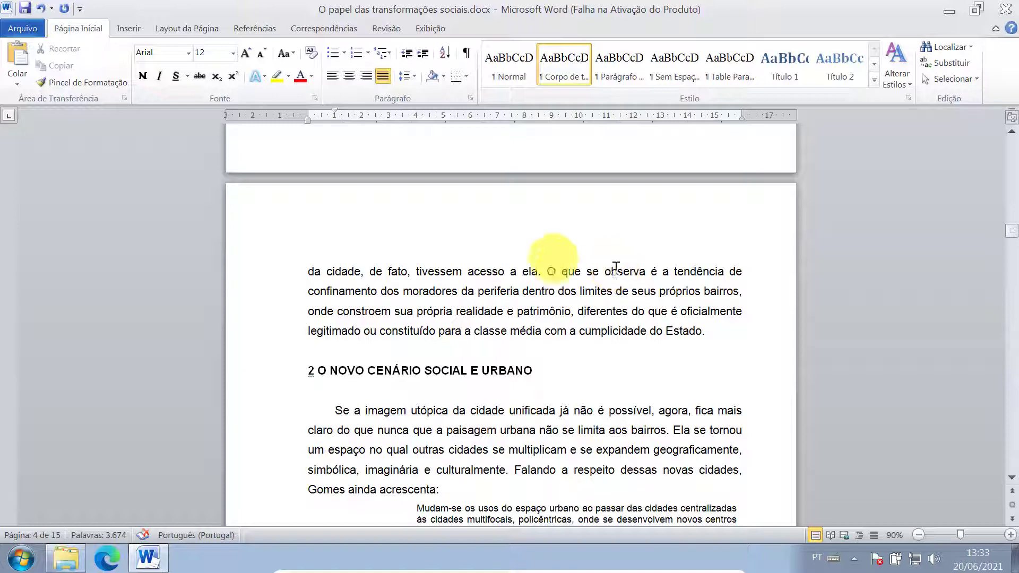
scroll(561, 313, down, 13)
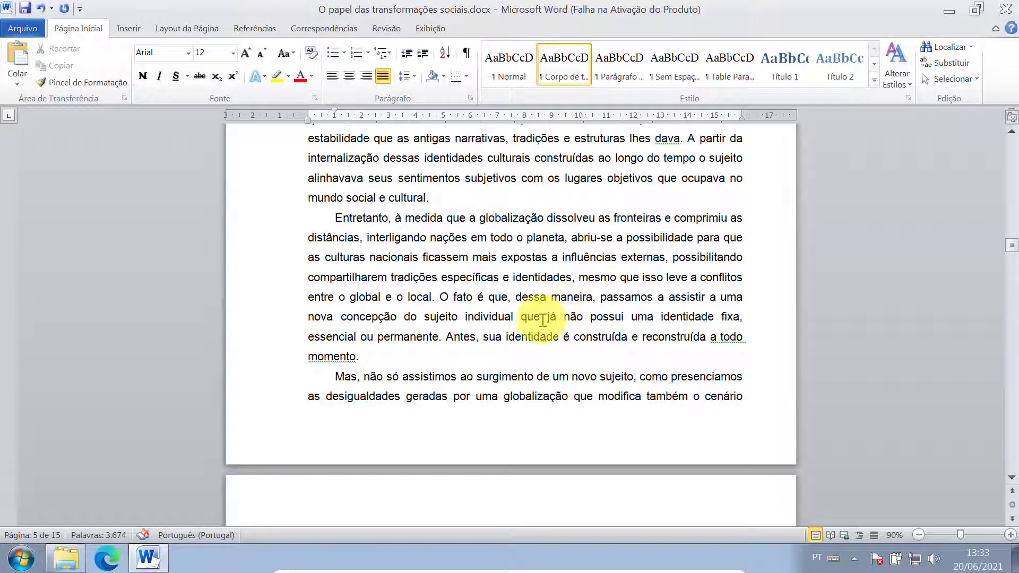
scroll(561, 313, up, 9)
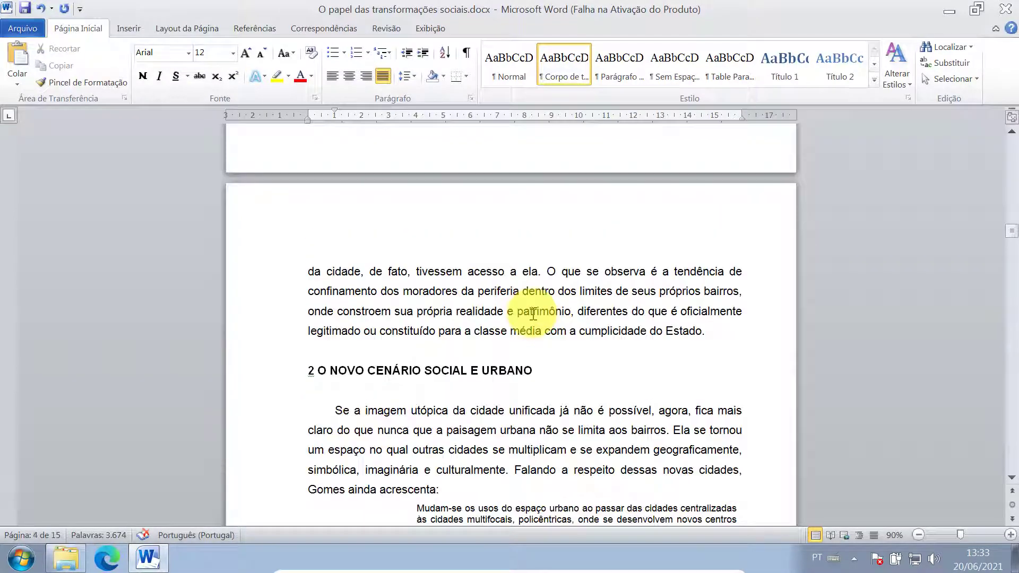
scroll(533, 313, up, 10)
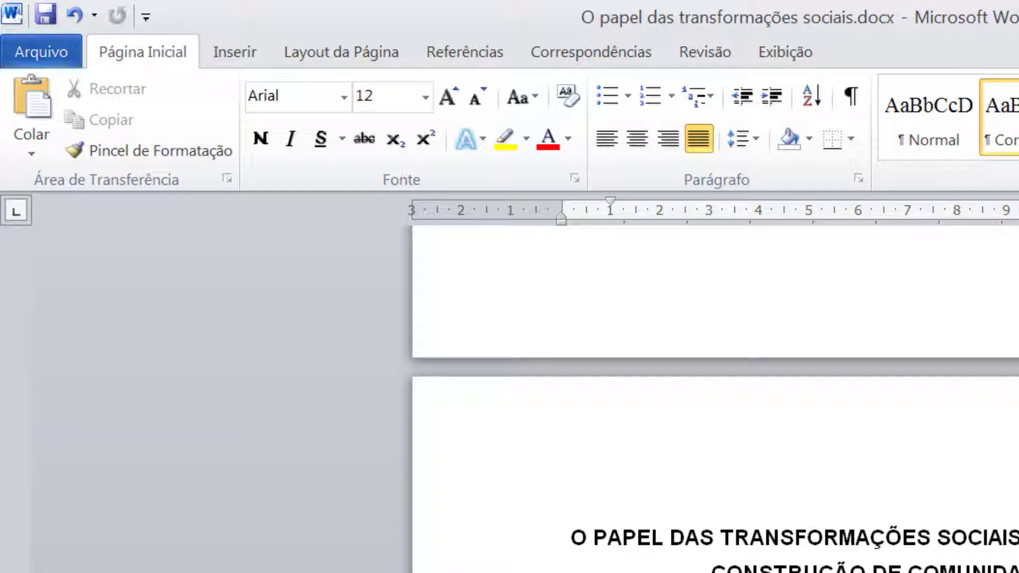
- Use Salvar como with type PDF (*.pdf) to save 'O papel das transformações sociais.pdf' in Downloads
click(36, 59)
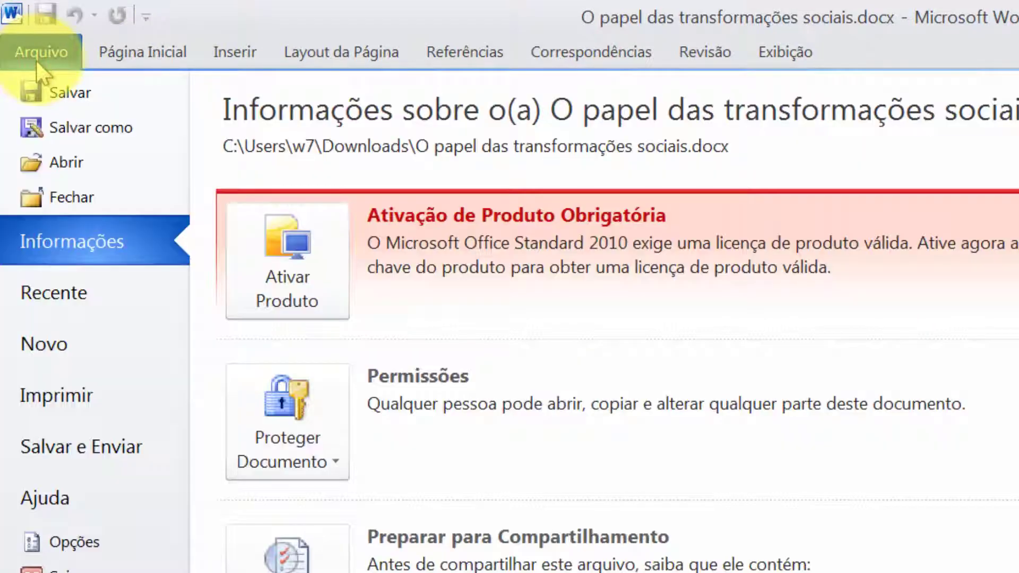
click(91, 128)
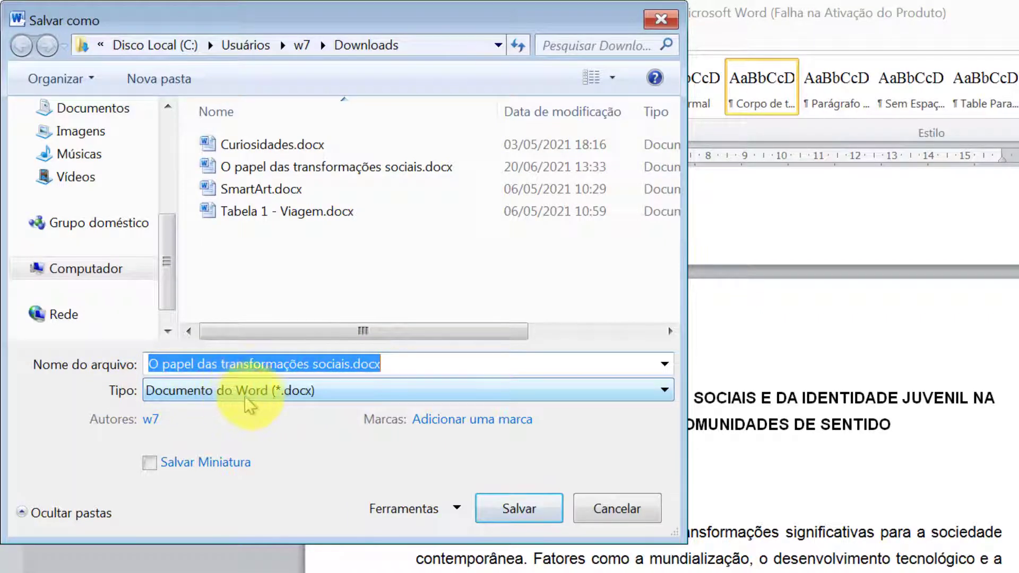
click(283, 397)
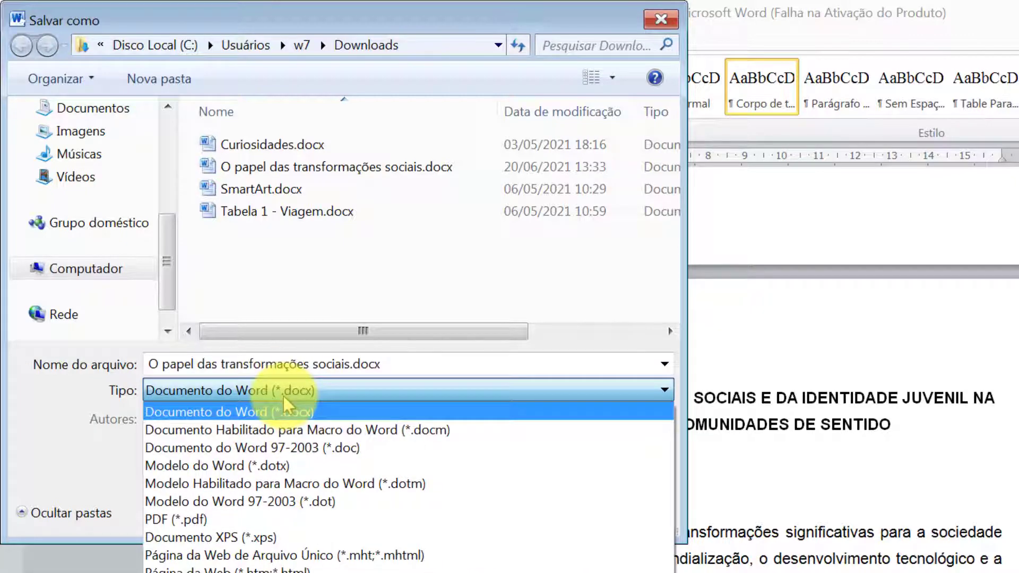
click(159, 519)
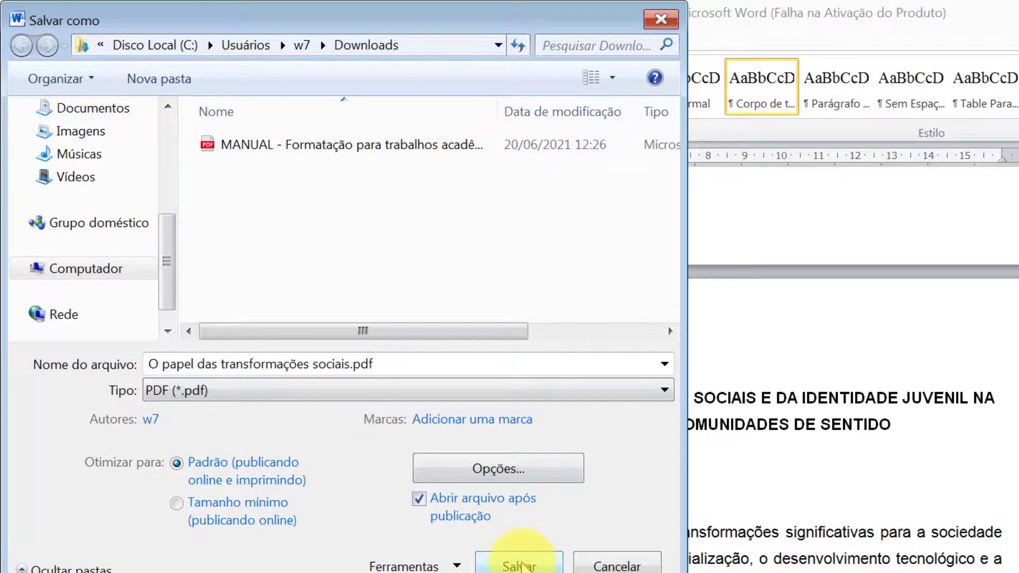
click(522, 566)
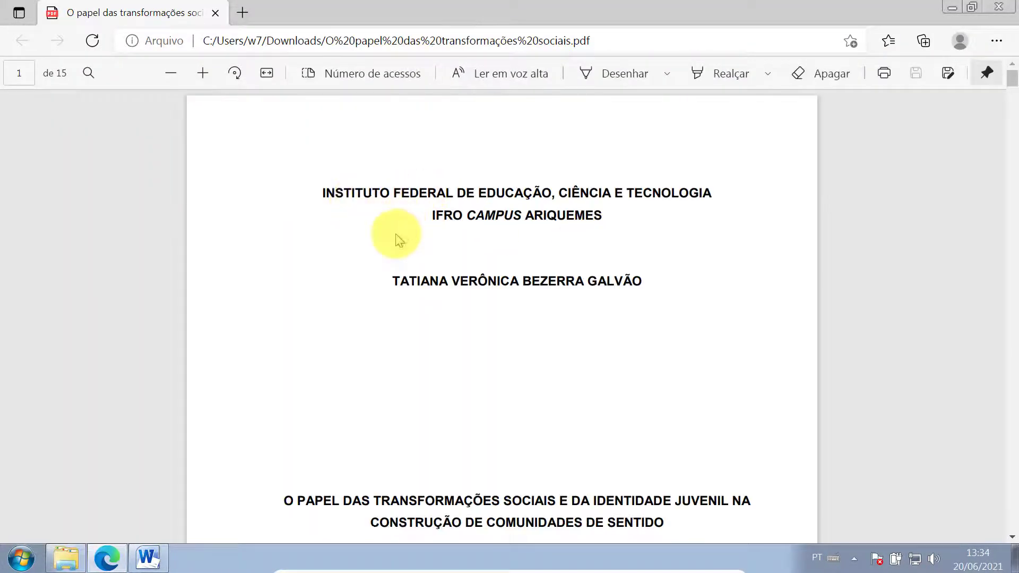
scroll(459, 234, down, 10)
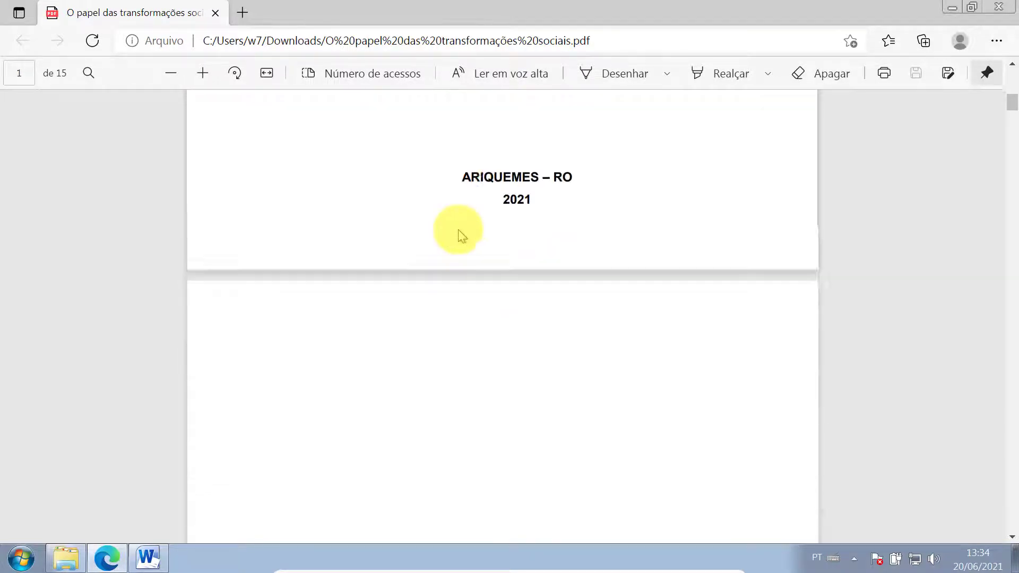
scroll(460, 234, down, 8)
scroll(459, 234, up, 6)
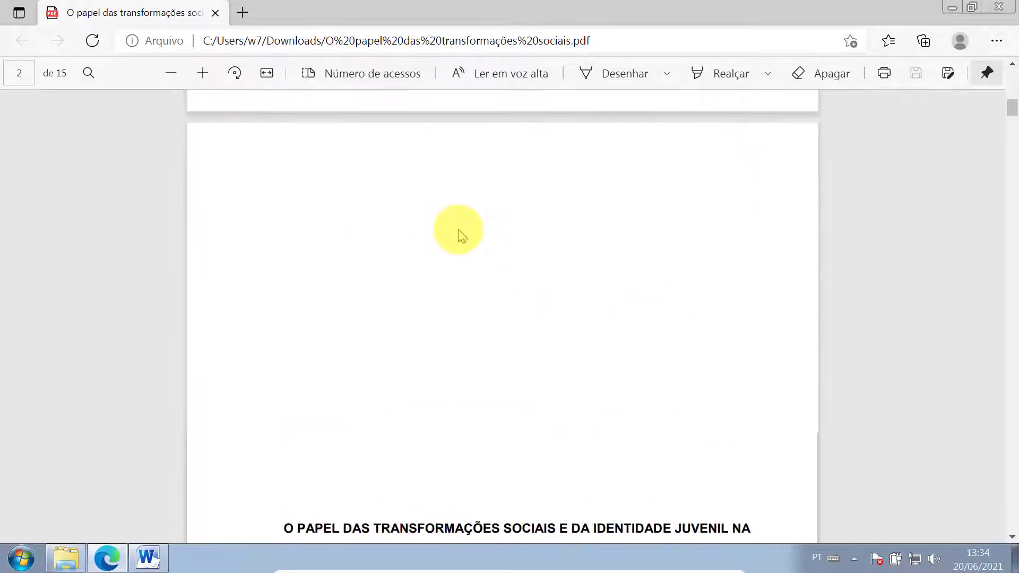
scroll(460, 233, down, 12)
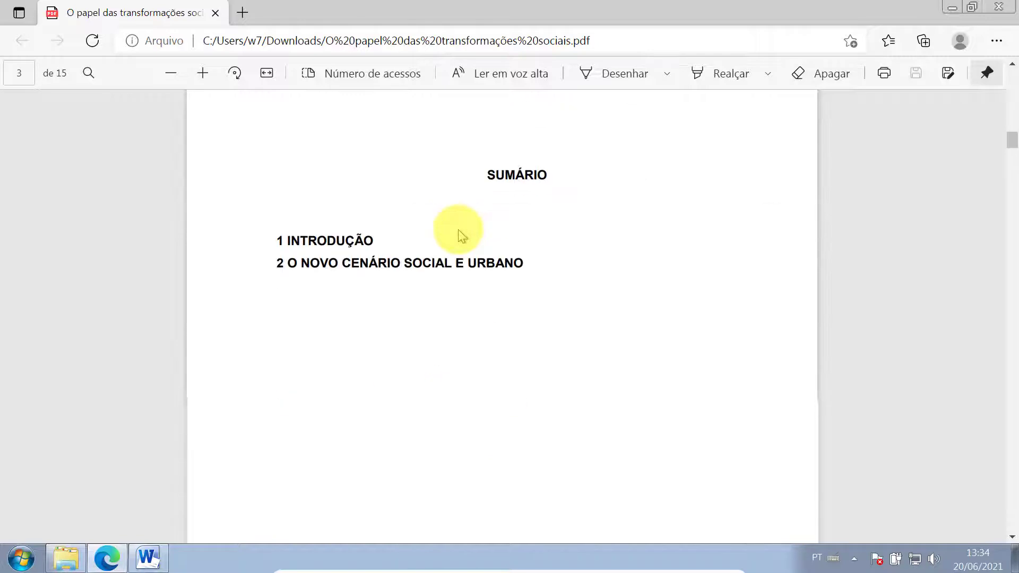
scroll(457, 230, down, 12)
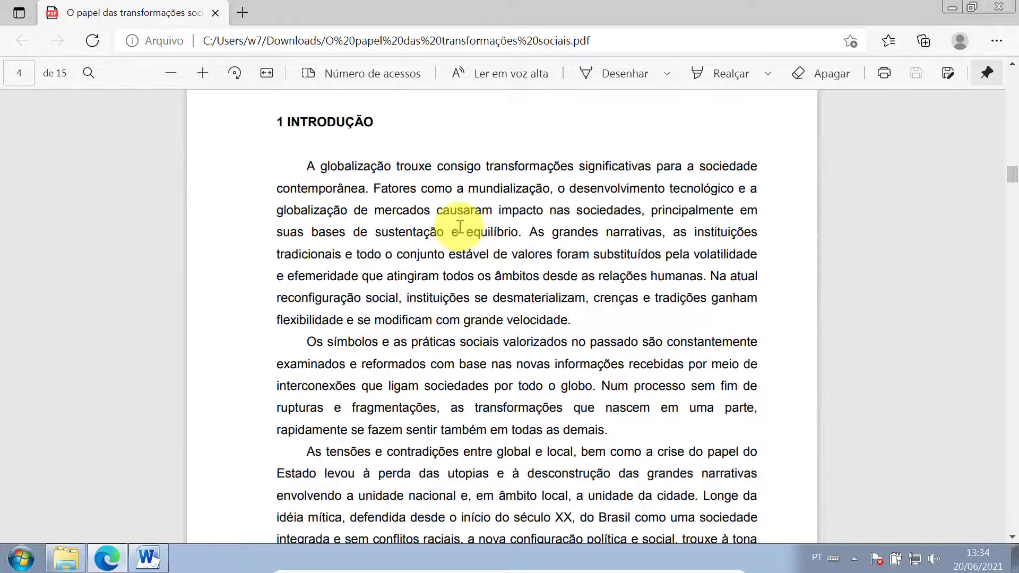
scroll(459, 227, down, 12)
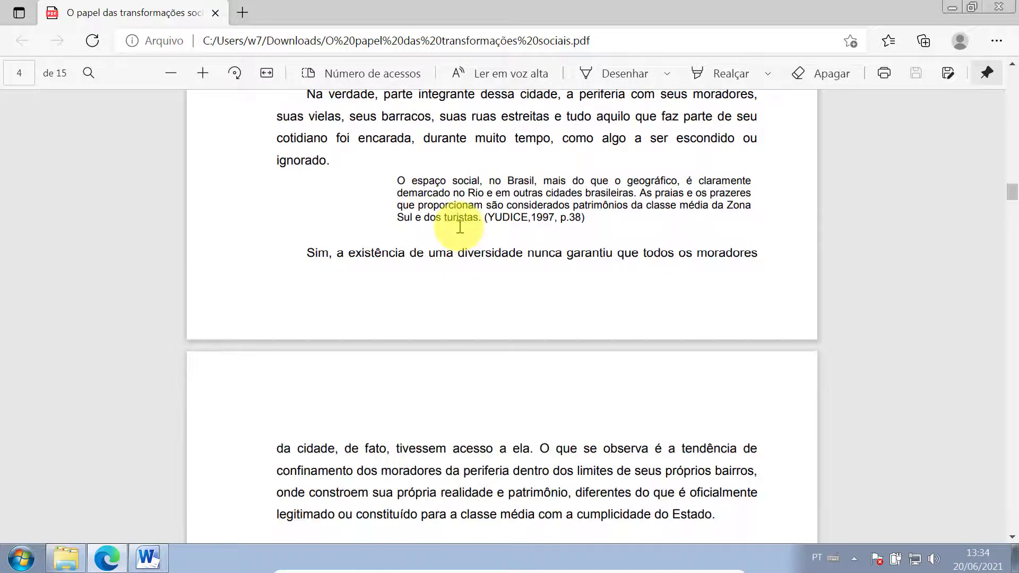
scroll(459, 227, down, 10)
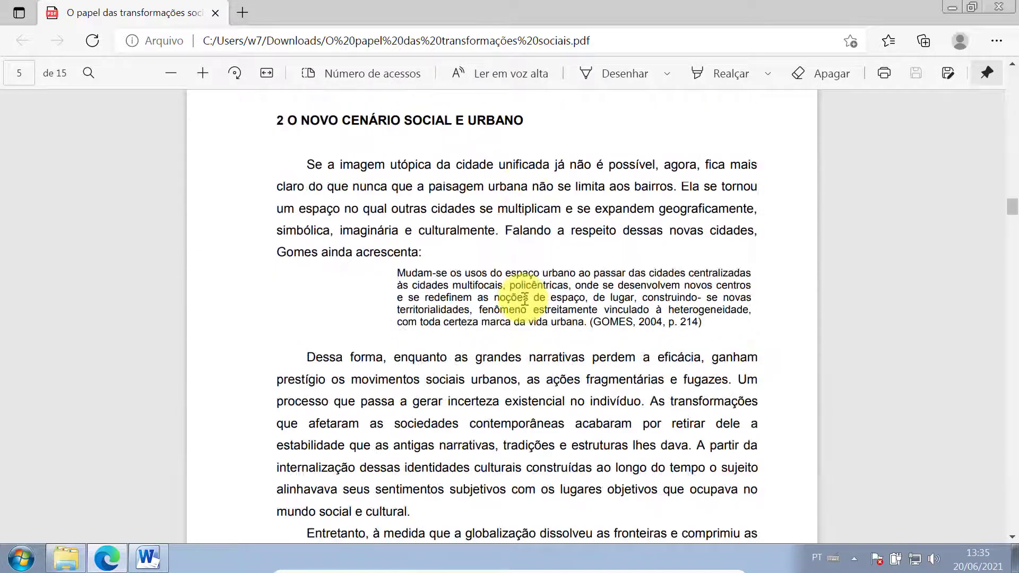
scroll(524, 298, down, 12)
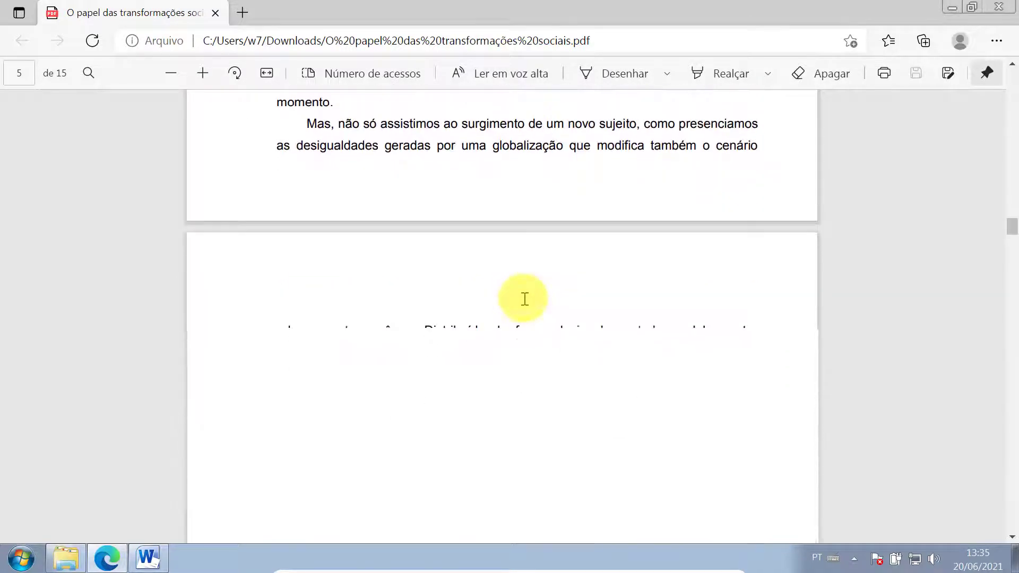
scroll(524, 299, down, 3)
scroll(524, 299, down, 2)
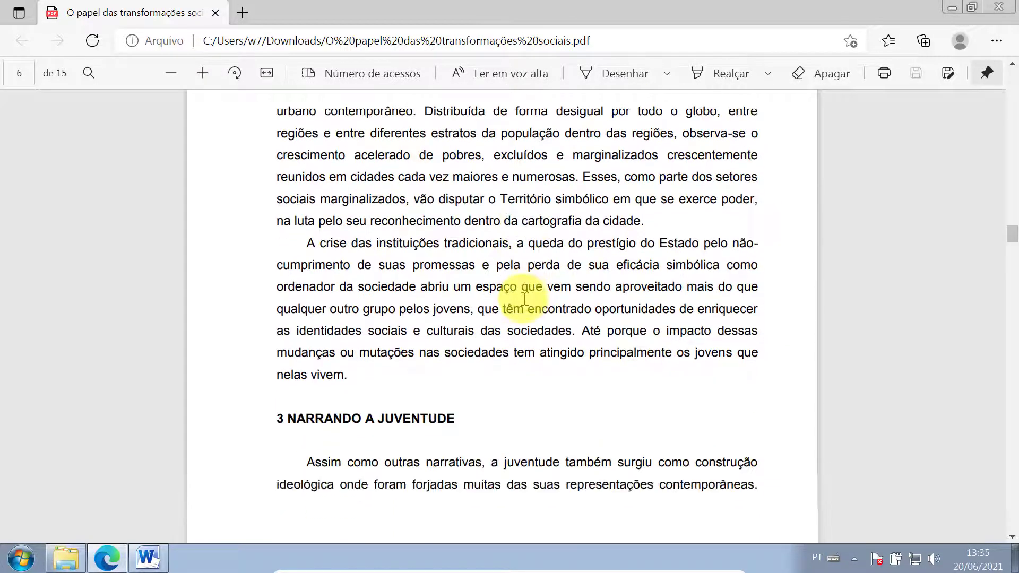
scroll(518, 299, down, 3)
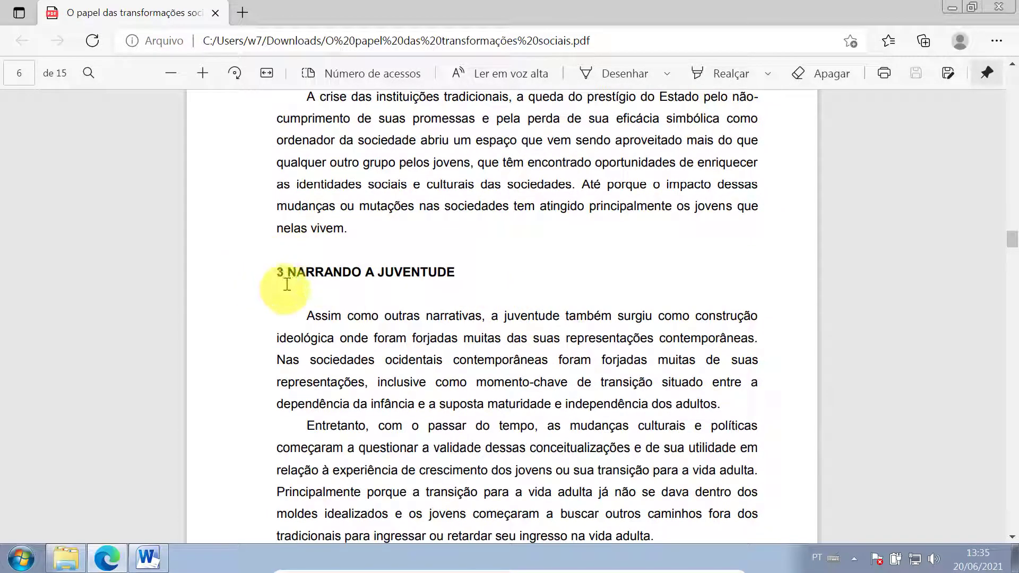
scroll(291, 382, down, 12)
scroll(311, 386, down, 15)
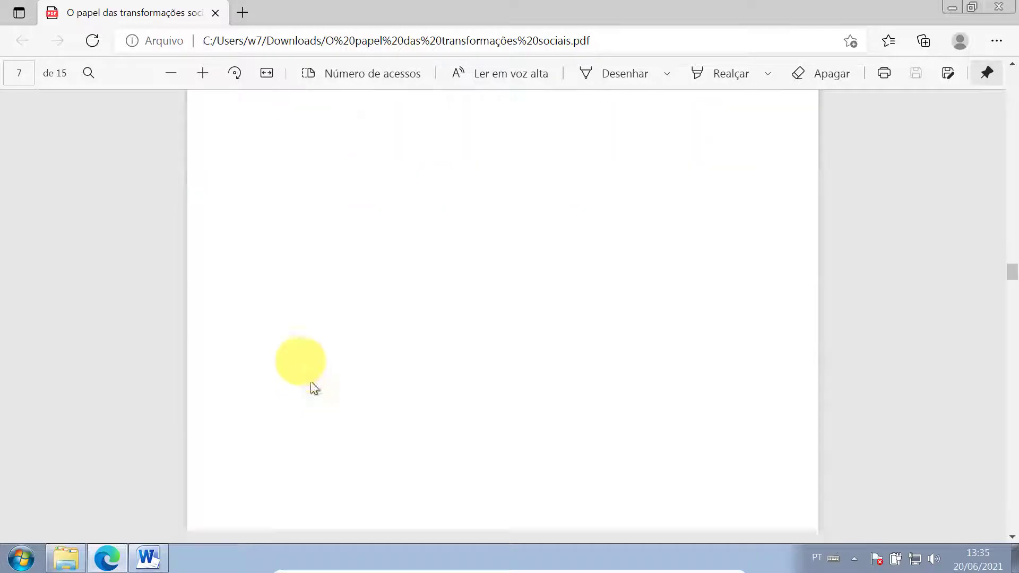
scroll(284, 334, down, 15)
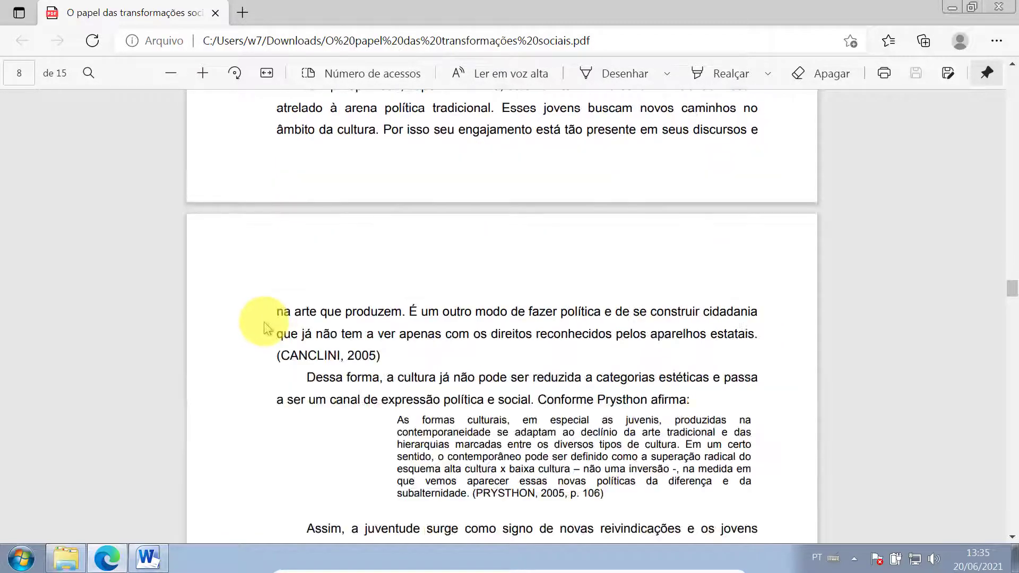
scroll(271, 342, down, 15)
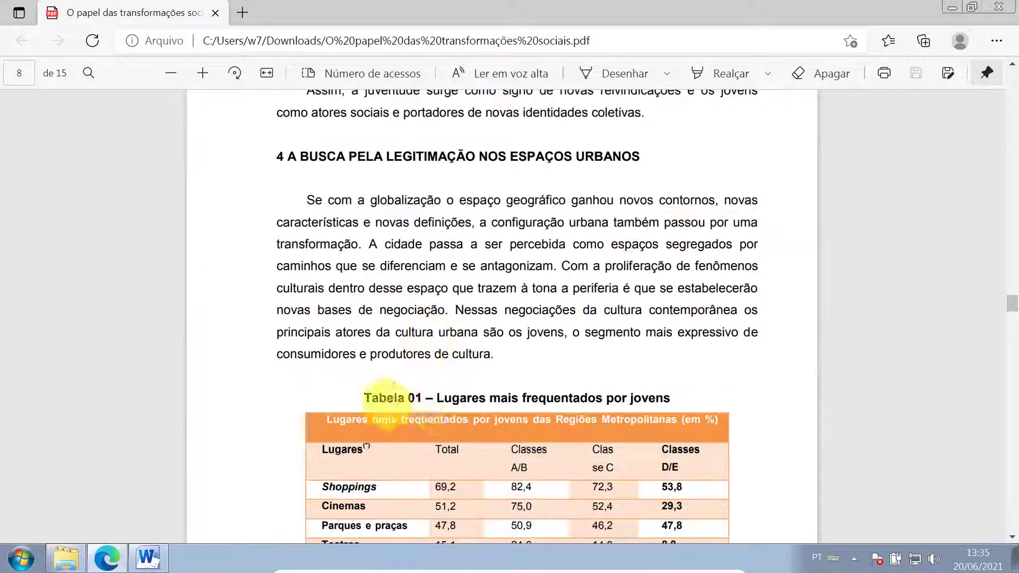
scroll(480, 440, down, 5)
scroll(466, 436, down, 10)
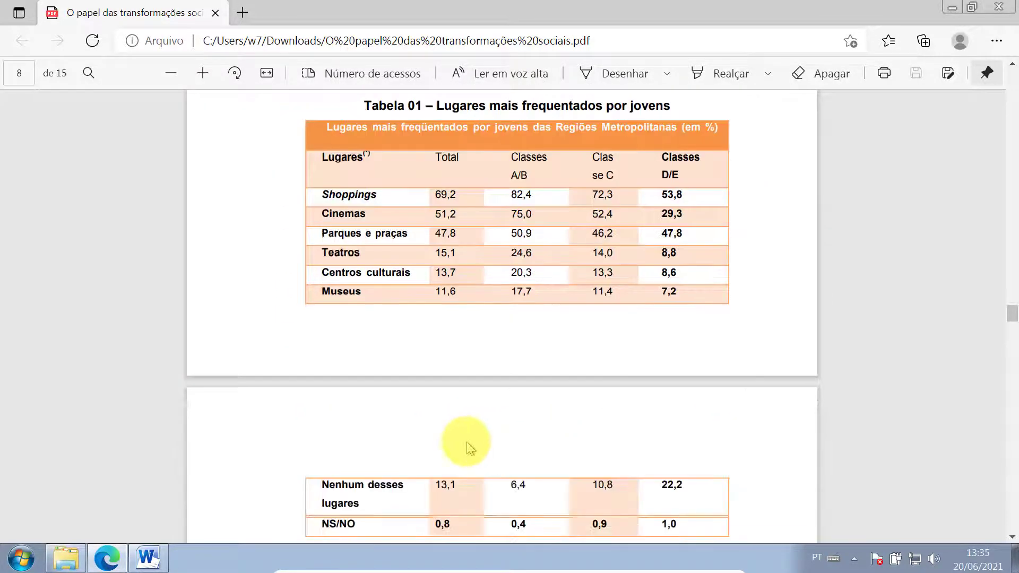
scroll(435, 369, down, 3)
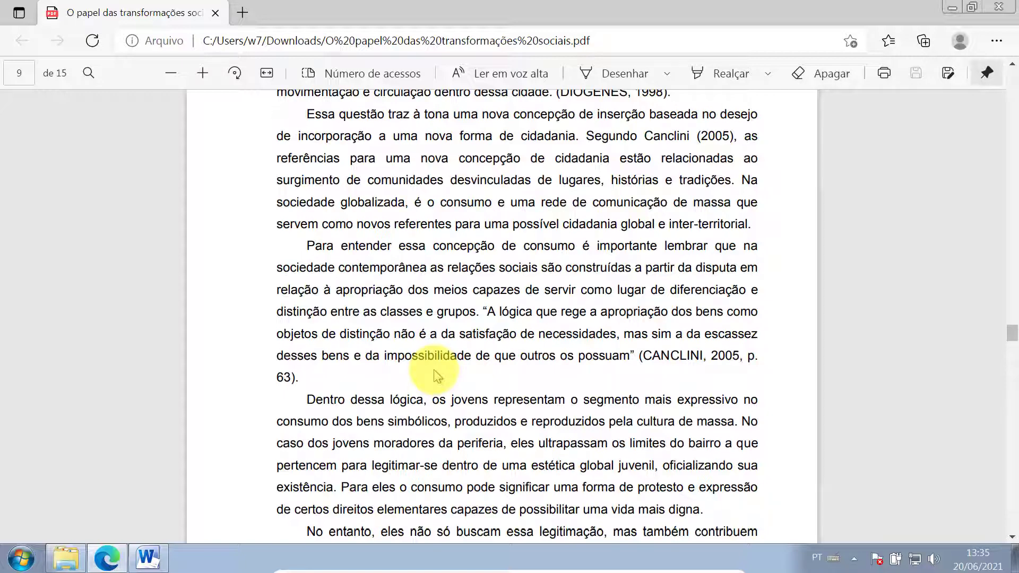
scroll(435, 376, down, 3)
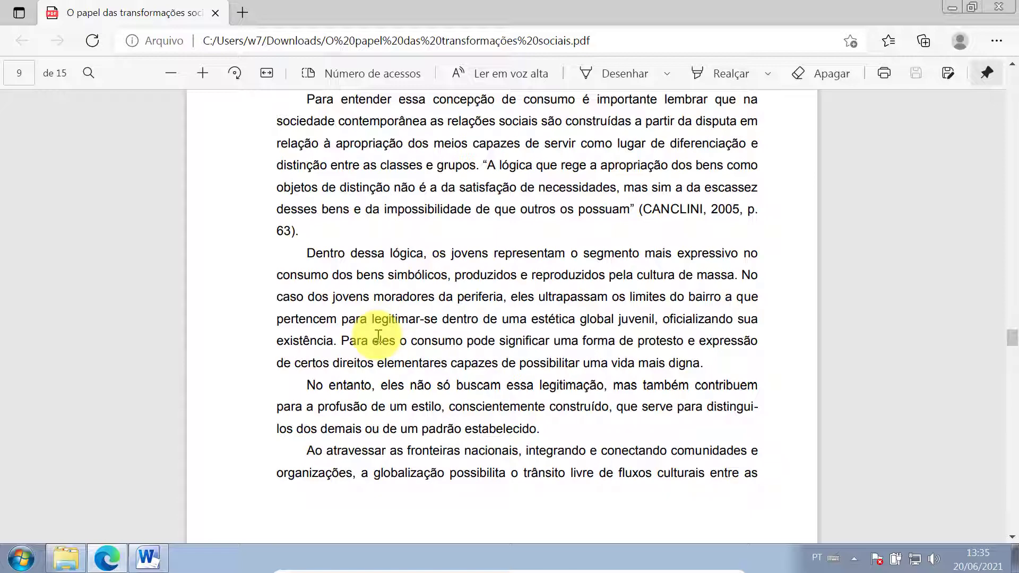
scroll(378, 335, up, 15)
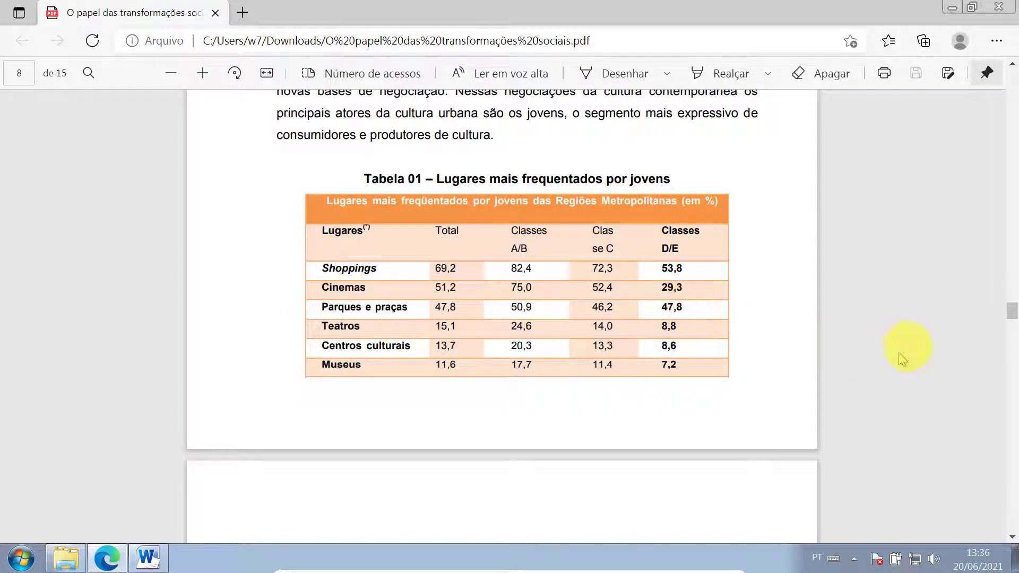
drag(1012, 311, 1014, 183)
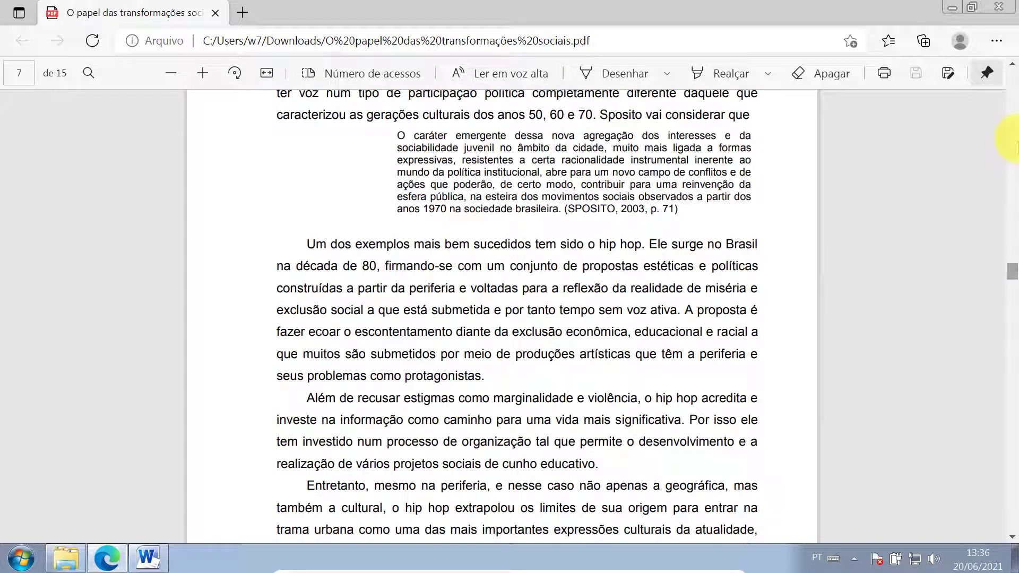
click(1013, 245)
drag(1015, 246, 997, 73)
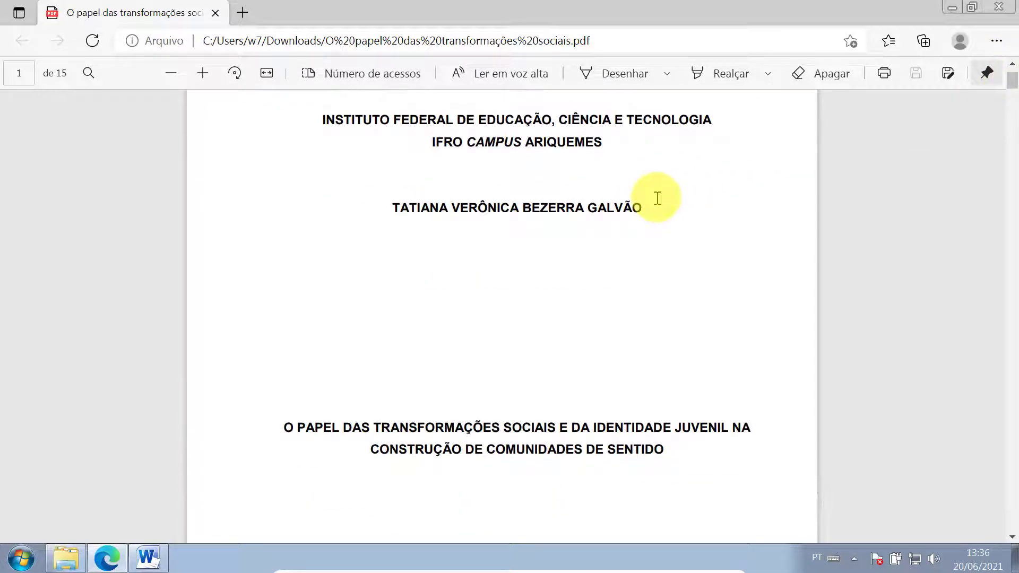